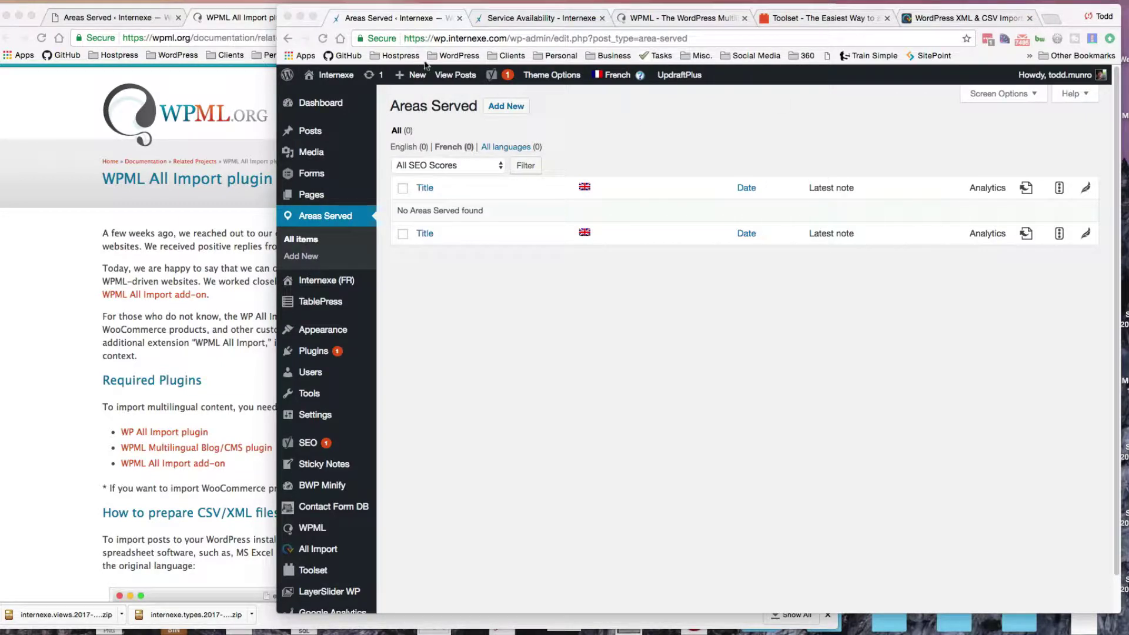
# - Review the WPML All Import page's Required Plugins, check the WP All Import site, then return
pyautogui.click(211, 97)
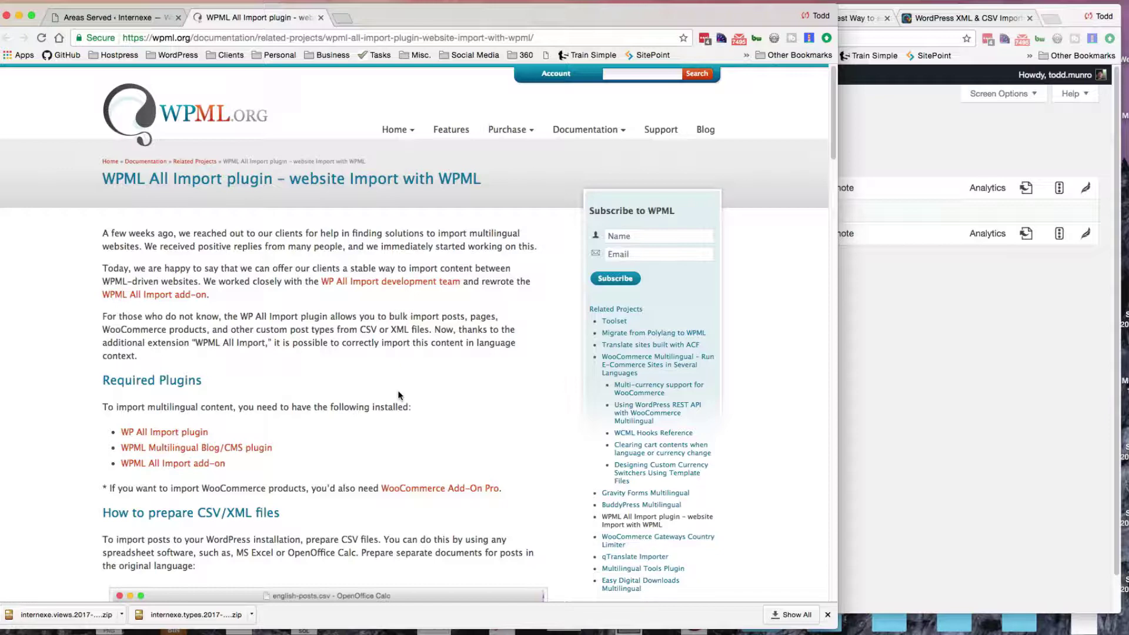
pyautogui.scroll(-2, 398, 395)
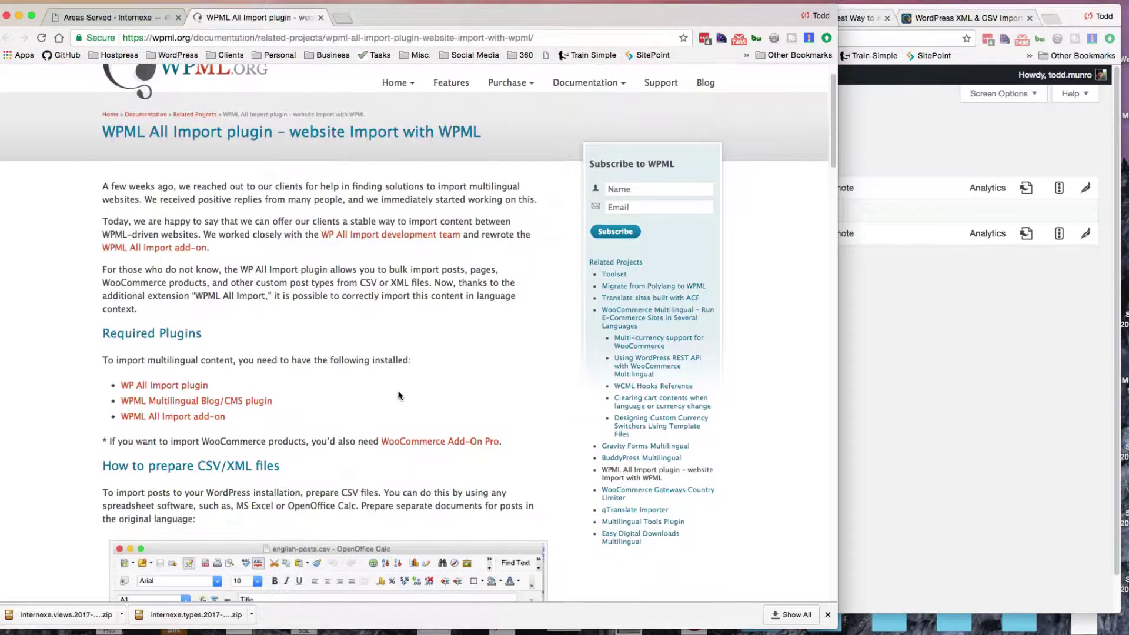
pyautogui.scroll(-2, 398, 396)
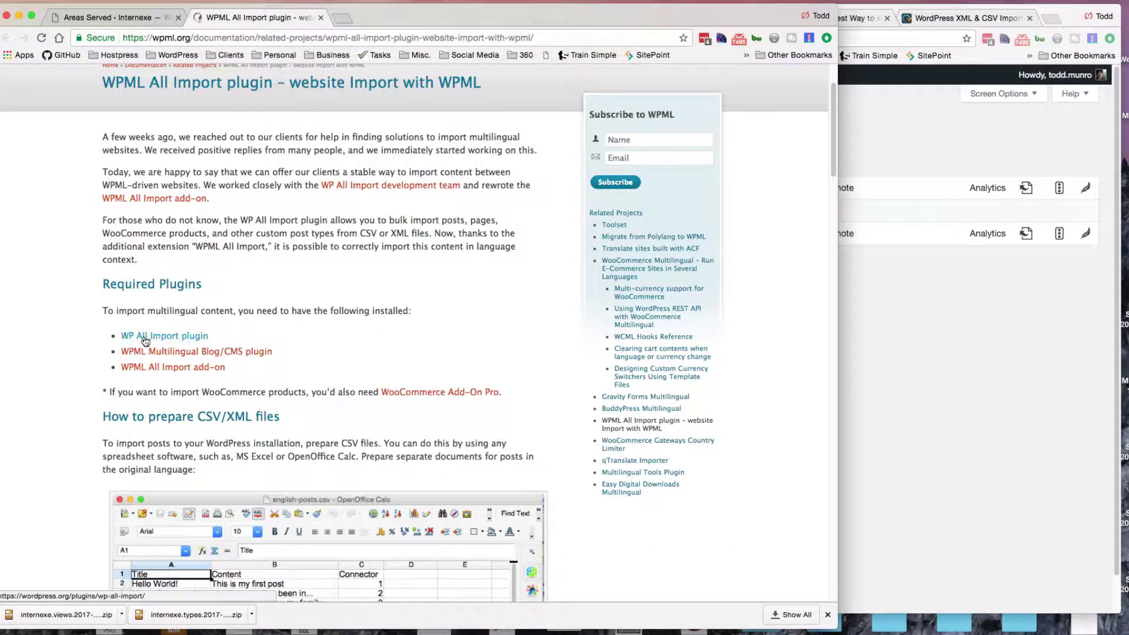
pyautogui.click(945, 20)
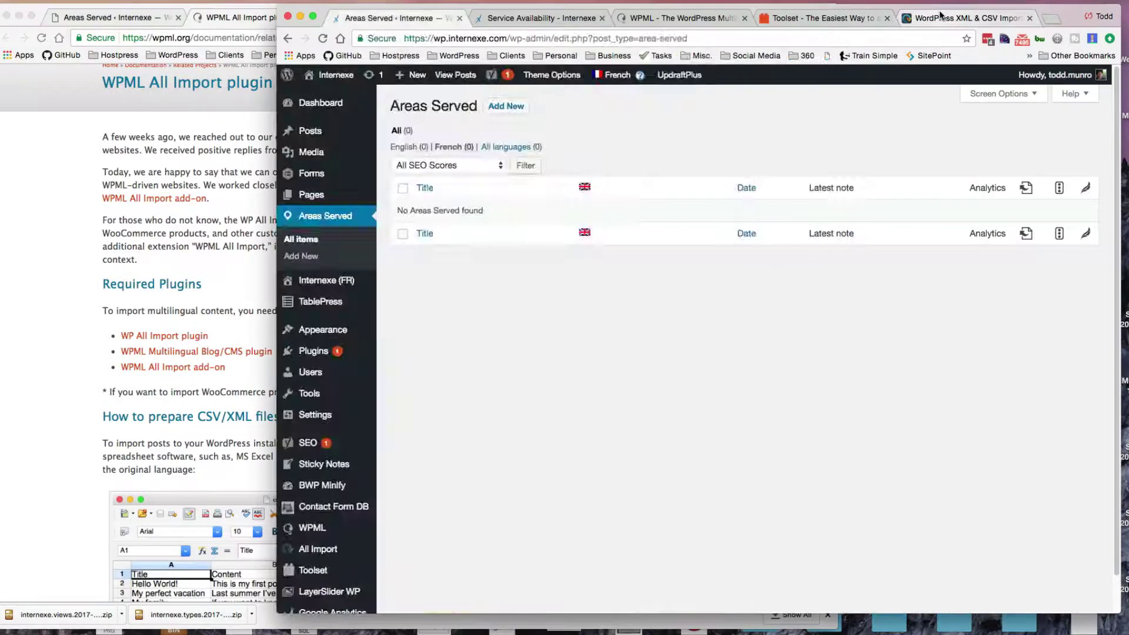
pyautogui.scroll(-1, 1018, 262)
pyautogui.scroll(1, 1018, 262)
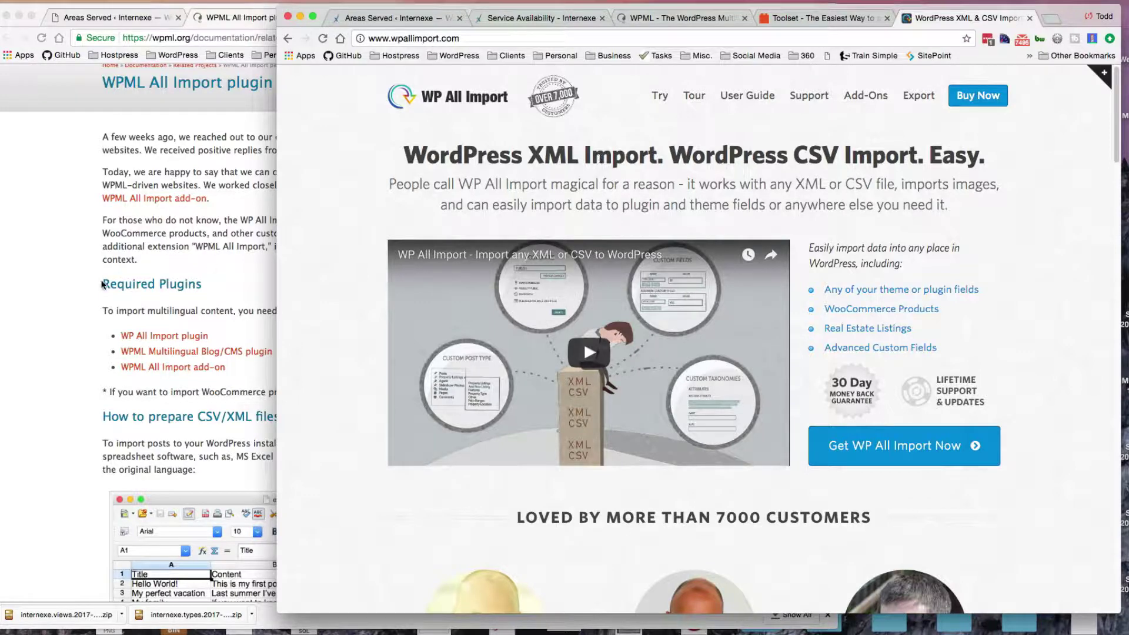
pyautogui.click(72, 278)
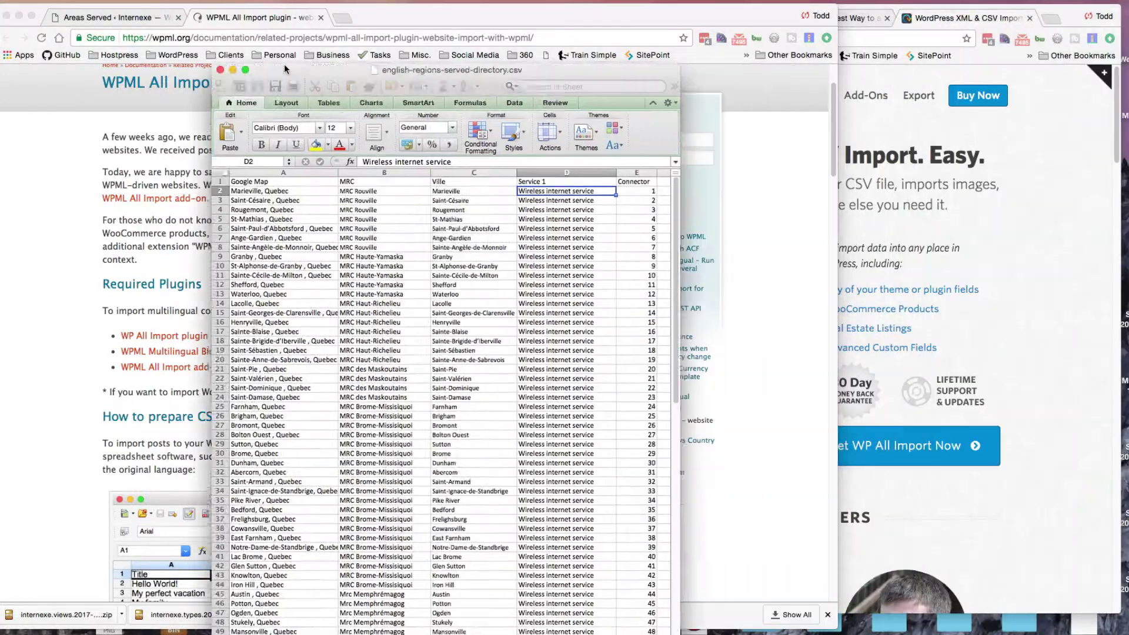
# - Place the English and French regions CSVs side by side and compare their rows
pyautogui.moveTo(314, 65); pyautogui.dragTo(129, 12)
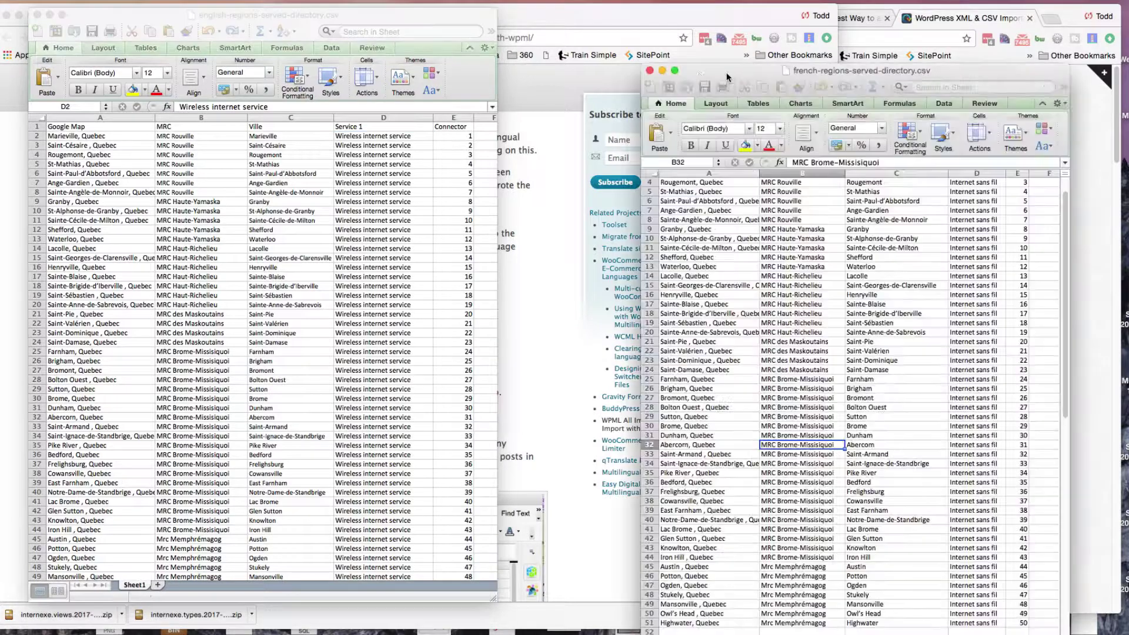
pyautogui.moveTo(635, 68); pyautogui.dragTo(613, 22)
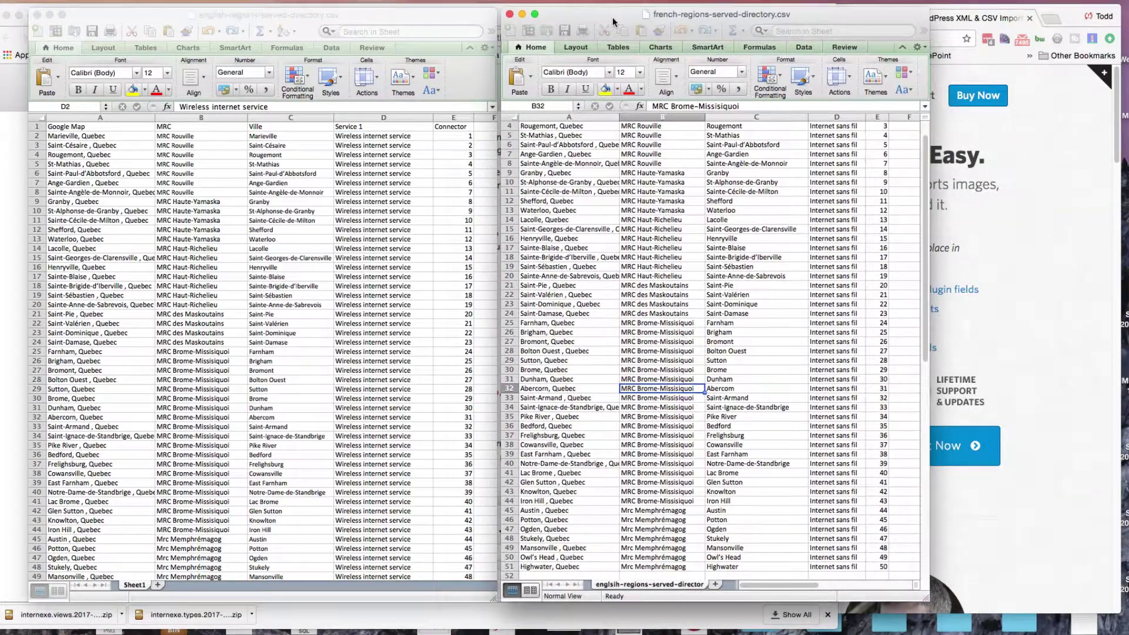
pyautogui.click(368, 21)
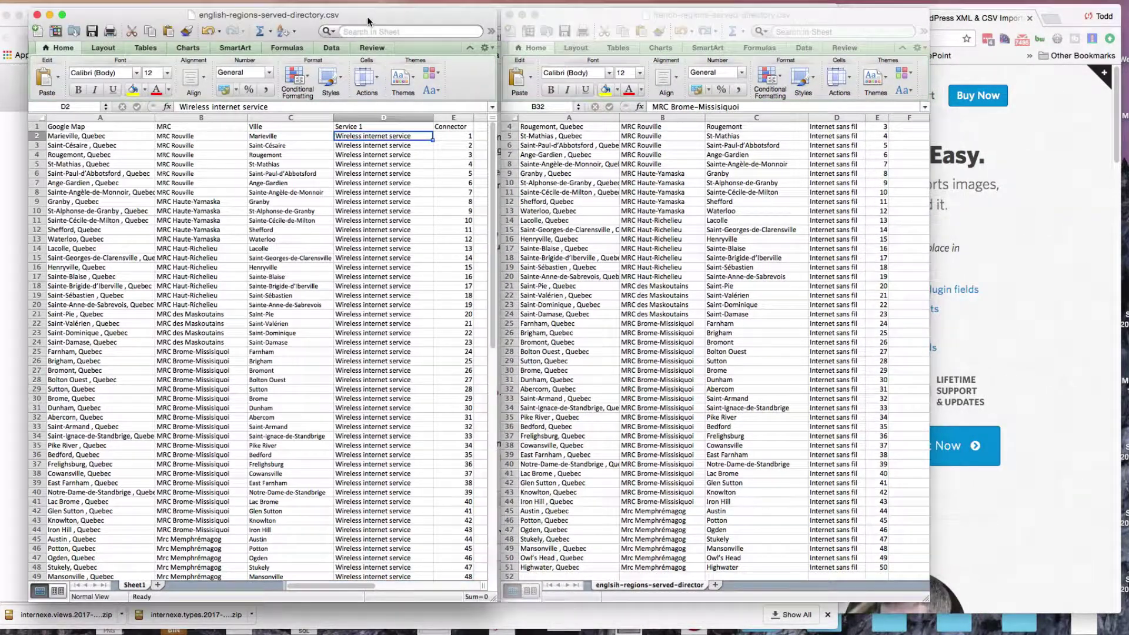
pyautogui.click(663, 21)
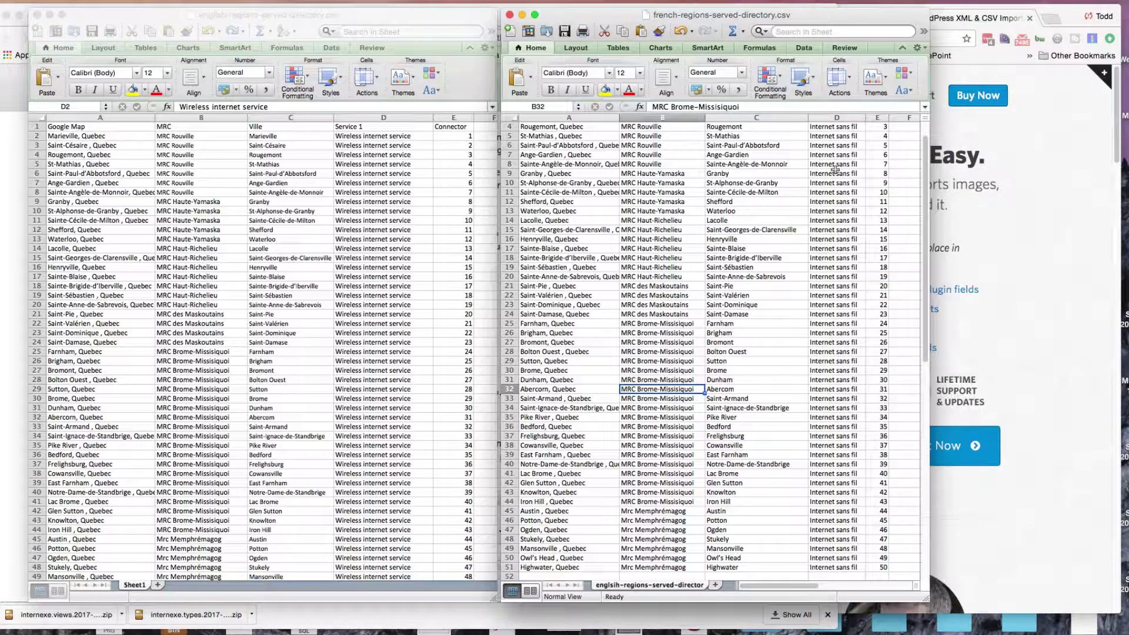
pyautogui.scroll(-1, 840, 217)
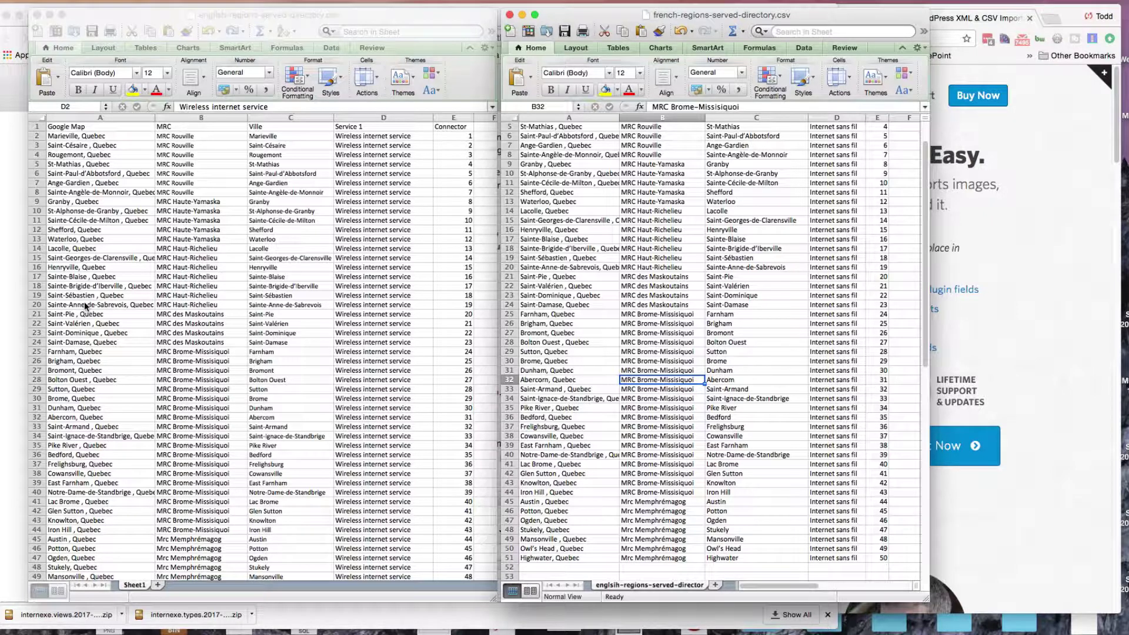
pyautogui.click(380, 18)
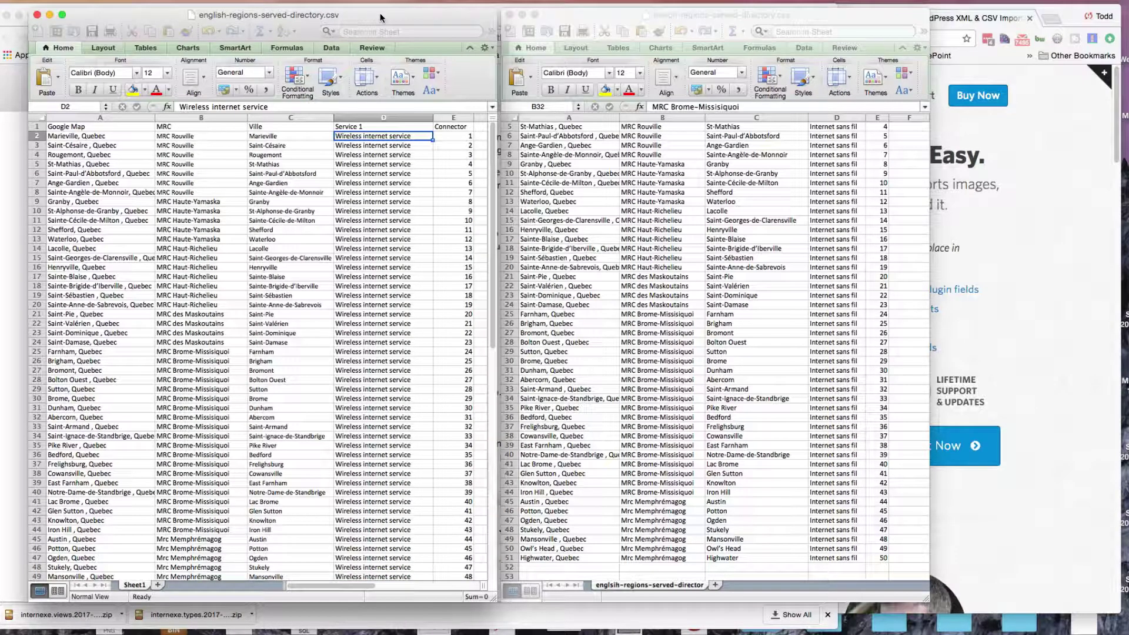
# - Put away the English and French regions spreadsheets
pyautogui.press('super+m')
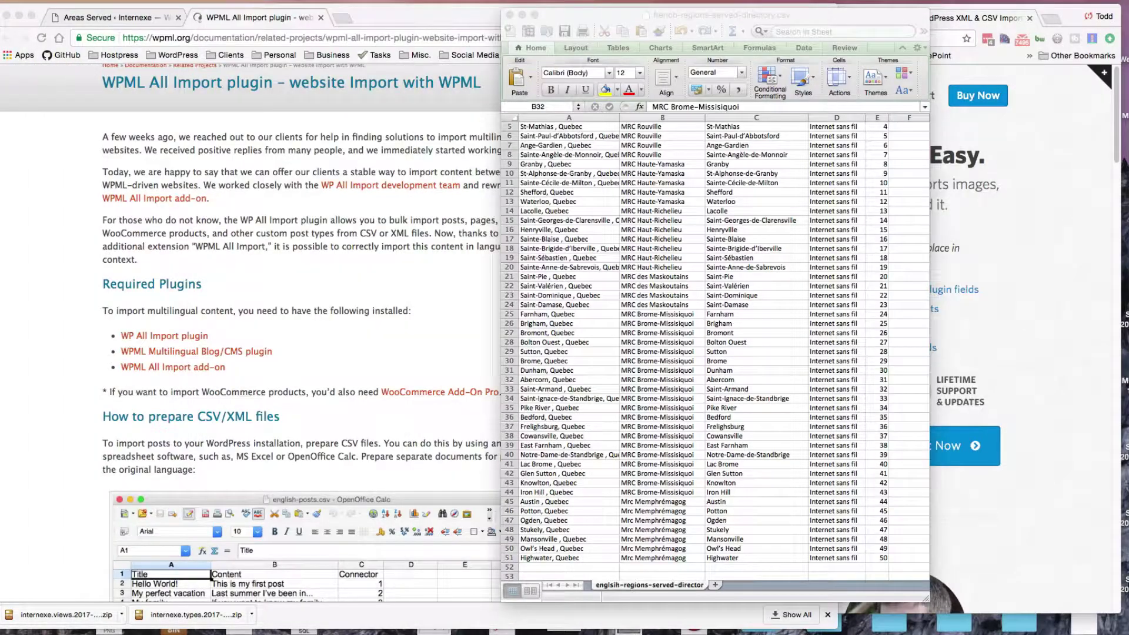
pyautogui.click(595, 20)
pyautogui.press('super+m')
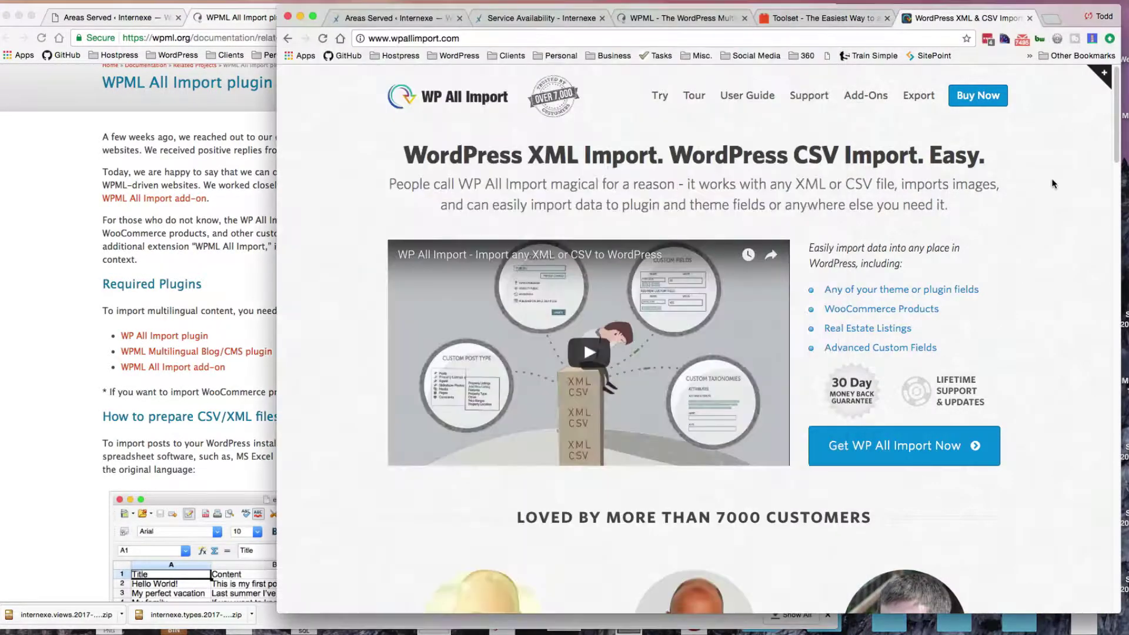
# - Look through the WP All Import, Toolset and WPML sites, ending on the local Areas Served list
pyautogui.click(1053, 184)
pyautogui.click(810, 20)
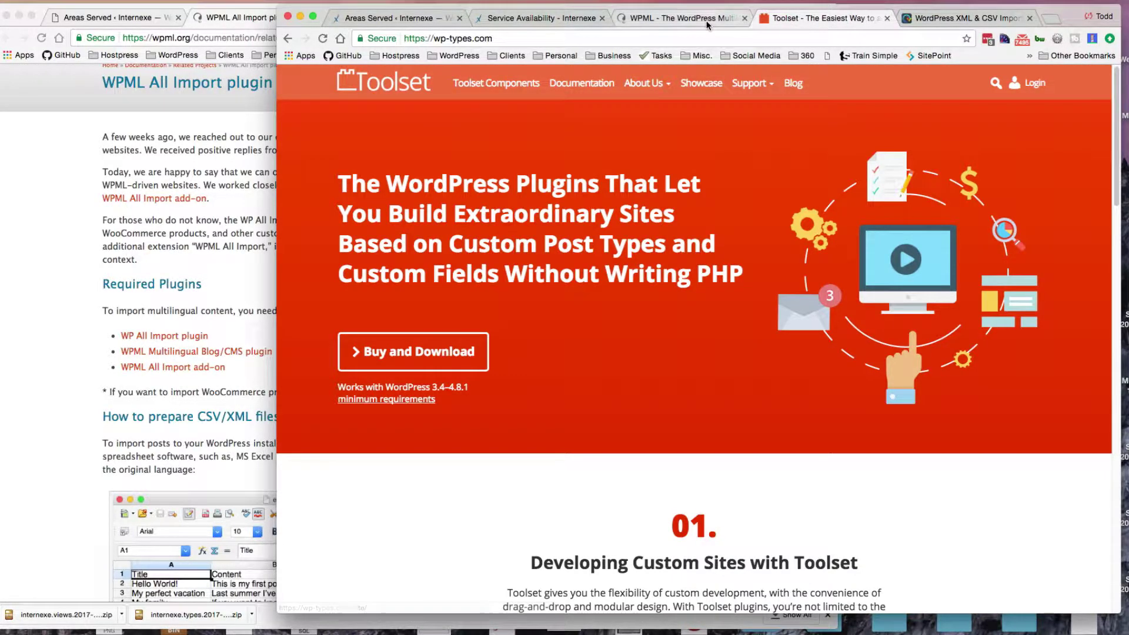
pyautogui.click(682, 22)
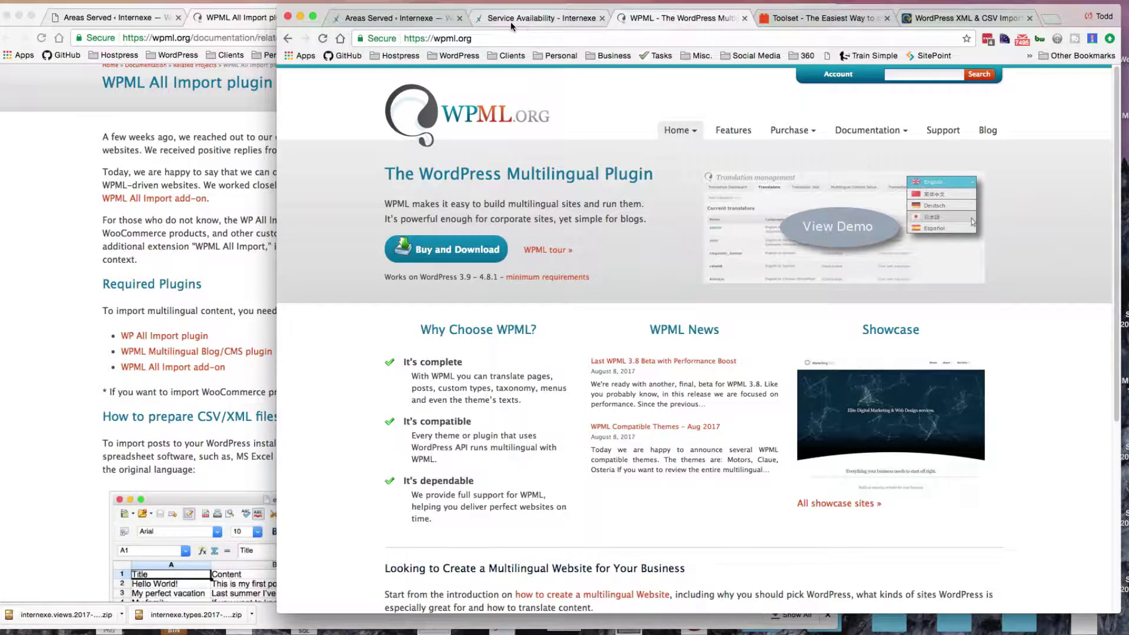
pyautogui.click(118, 18)
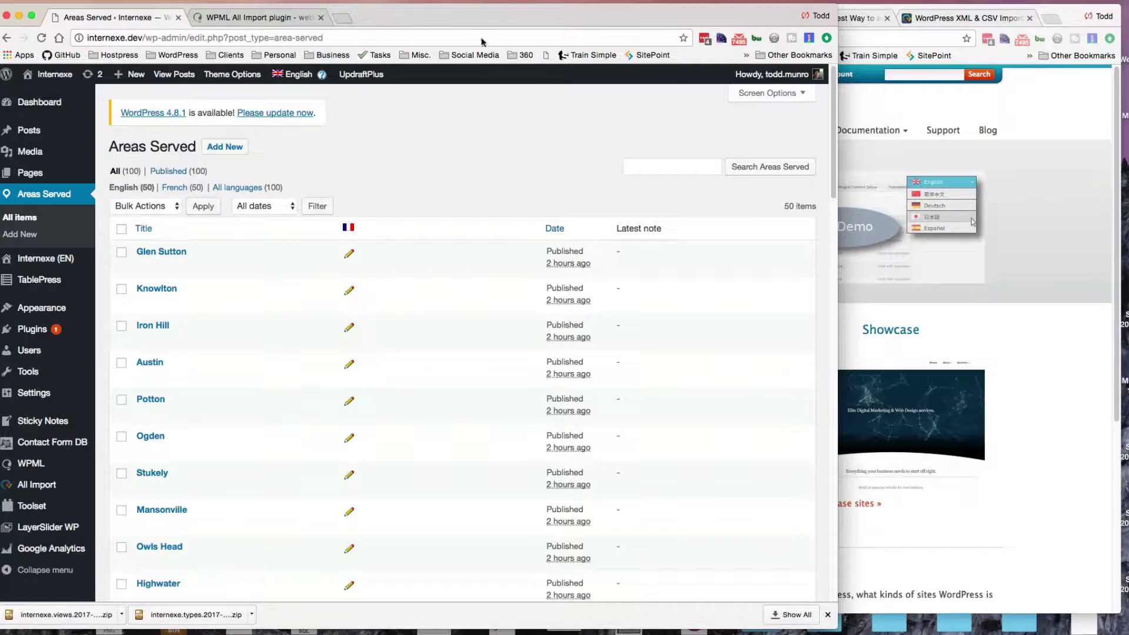
# - Show the live site's empty Areas Served list and reach All Import in the admin sidebar
pyautogui.click(1019, 114)
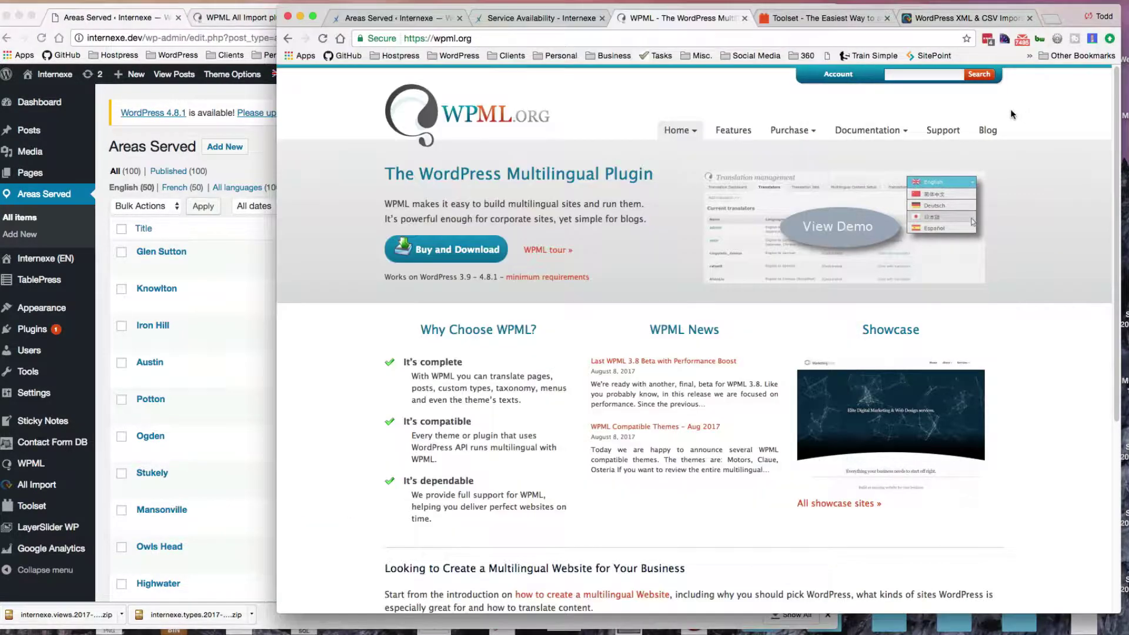
pyautogui.click(400, 20)
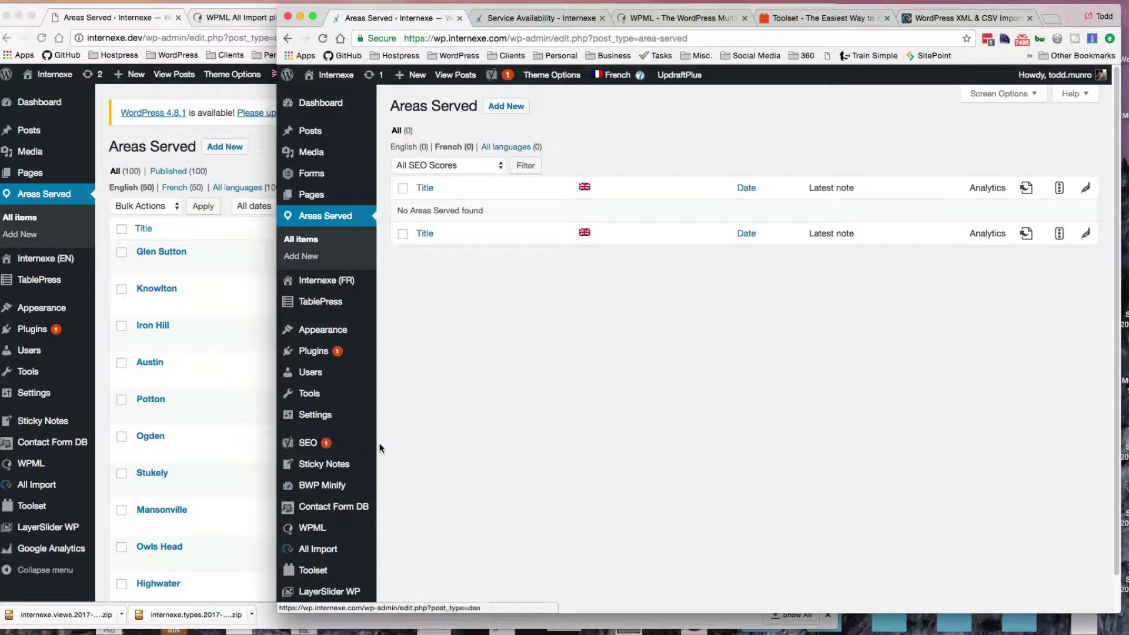
pyautogui.scroll(-2, 379, 444)
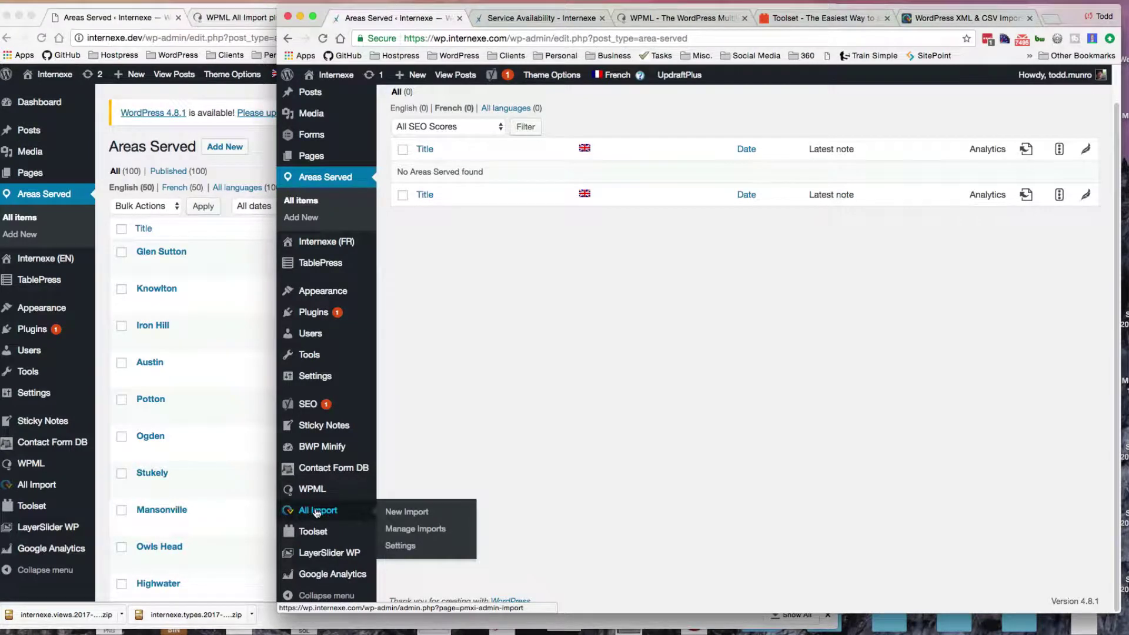
pyautogui.moveTo(314, 533)
# - Start a new import in English and upload english-regions-served-directory.csv
pyautogui.click(409, 513)
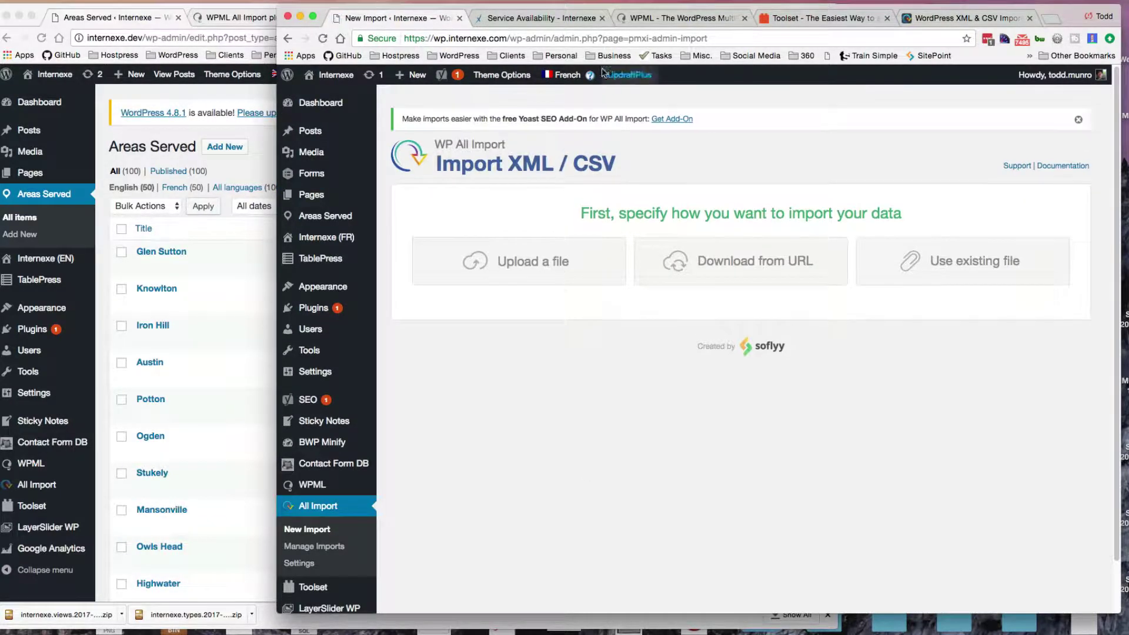
pyautogui.click(565, 96)
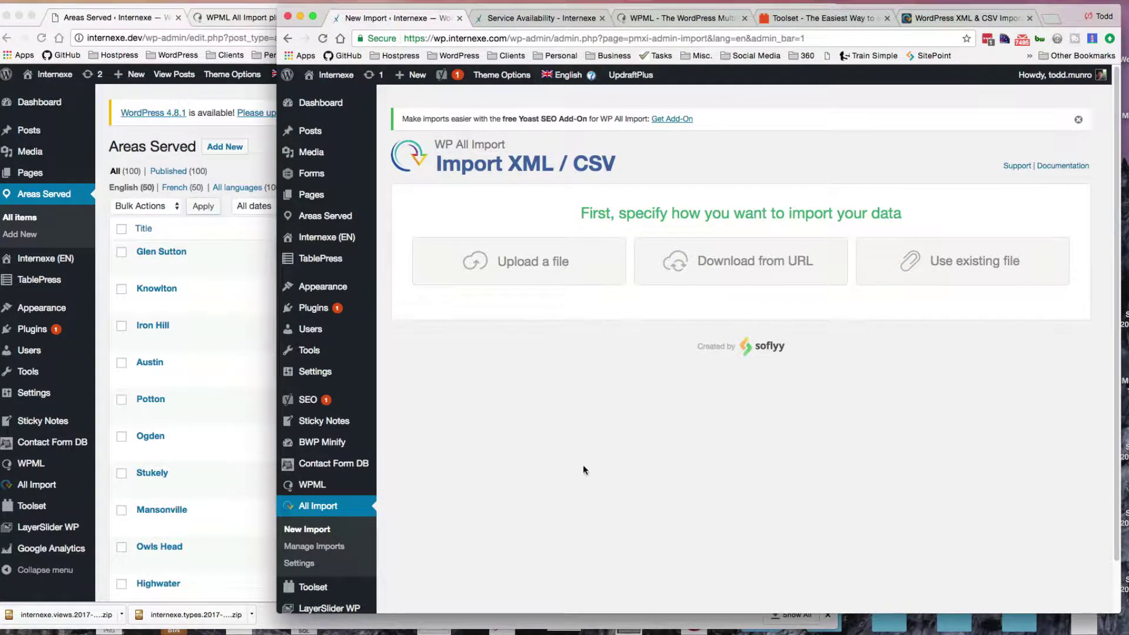
pyautogui.click(520, 266)
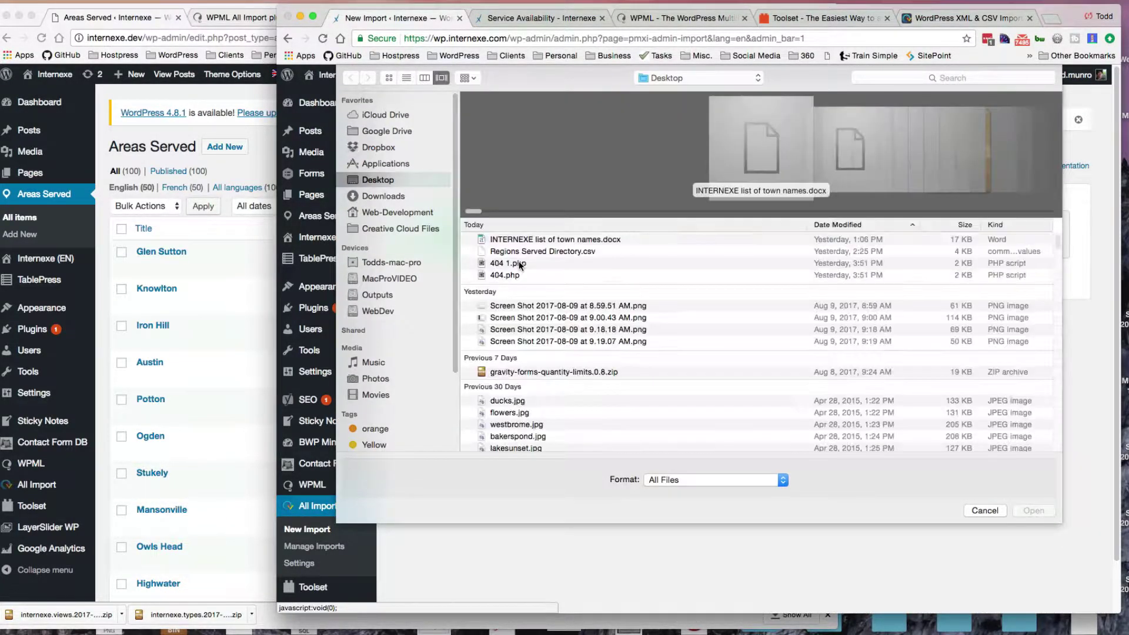
pyautogui.scroll(-15, 668, 378)
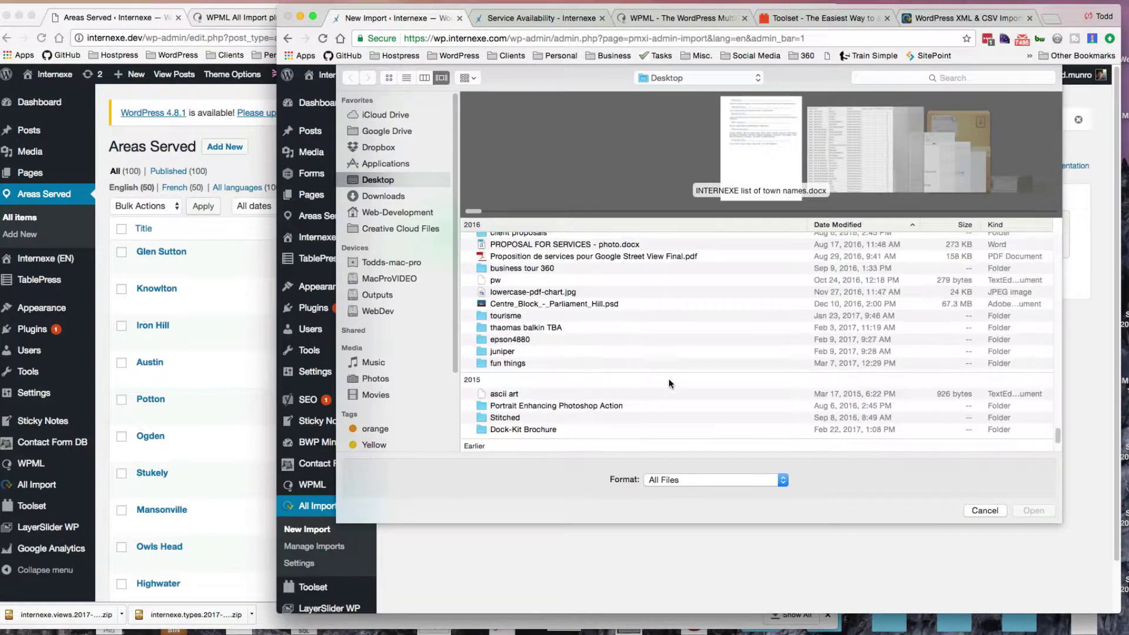
pyautogui.scroll(-5, 659, 369)
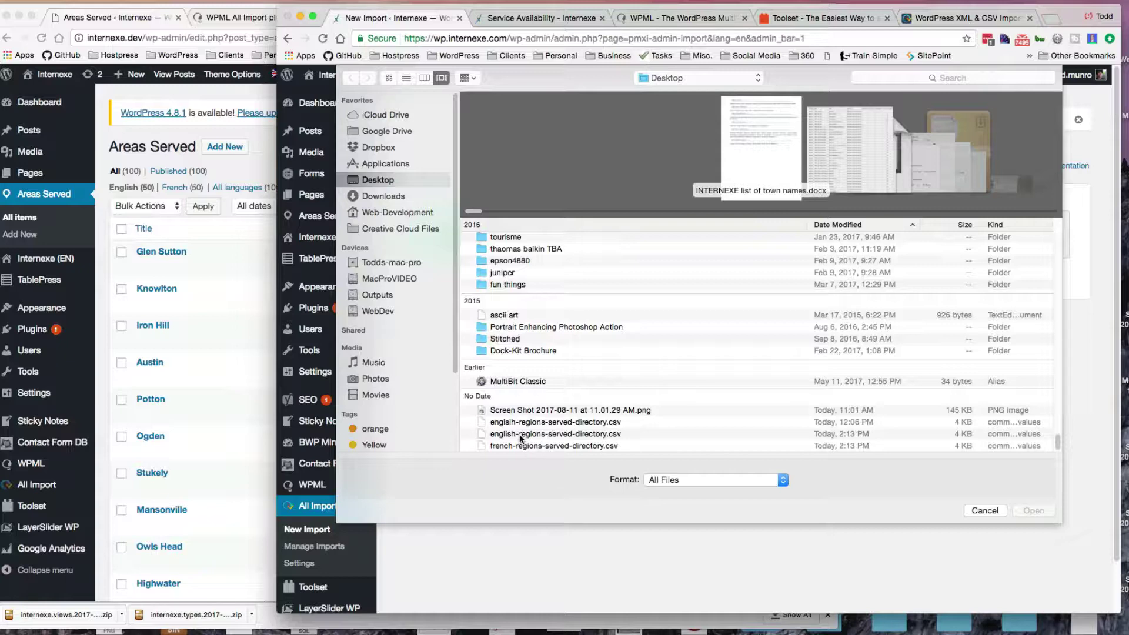
pyautogui.click(520, 435)
pyautogui.click(1033, 510)
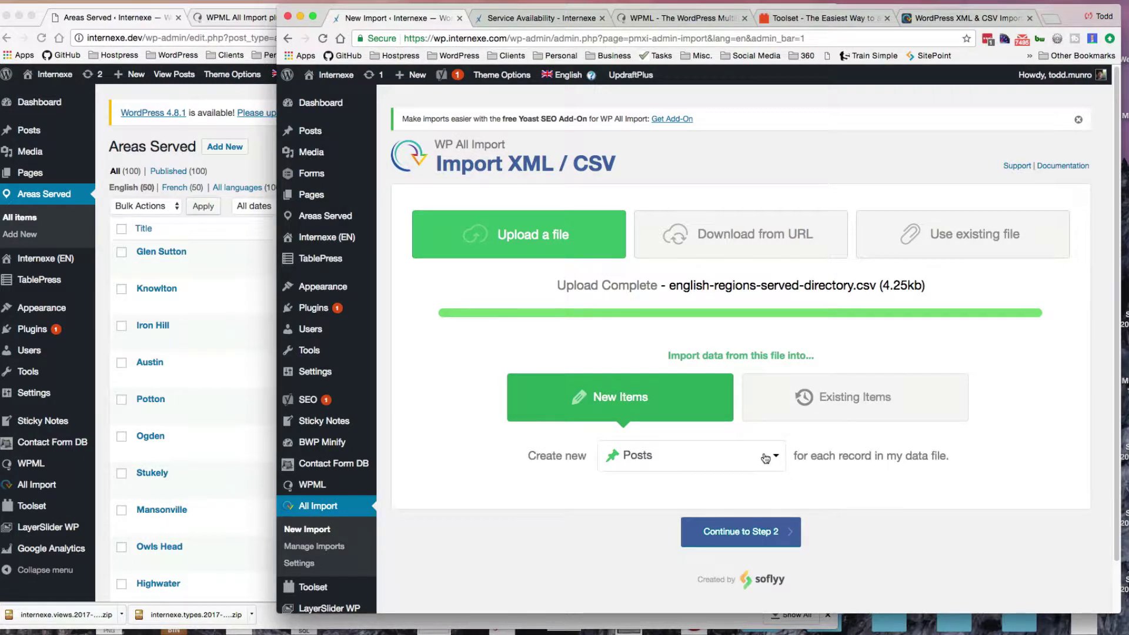
# - Set the import to create new Areas Served items and continue to step 2
pyautogui.click(667, 461)
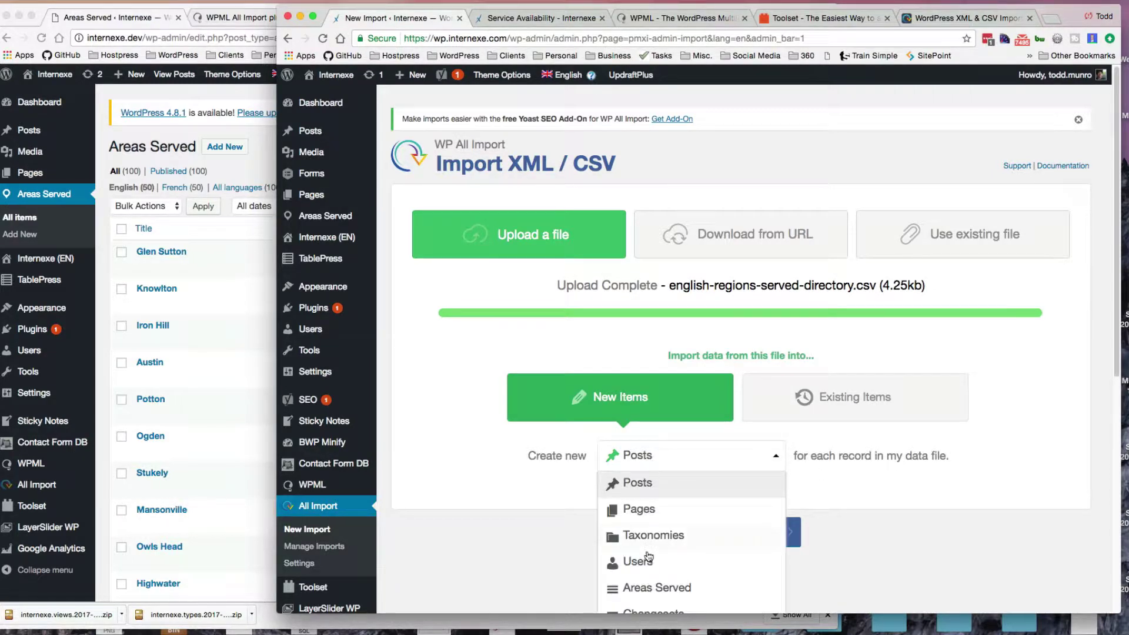
pyautogui.scroll(-1, 647, 562)
pyautogui.click(618, 568)
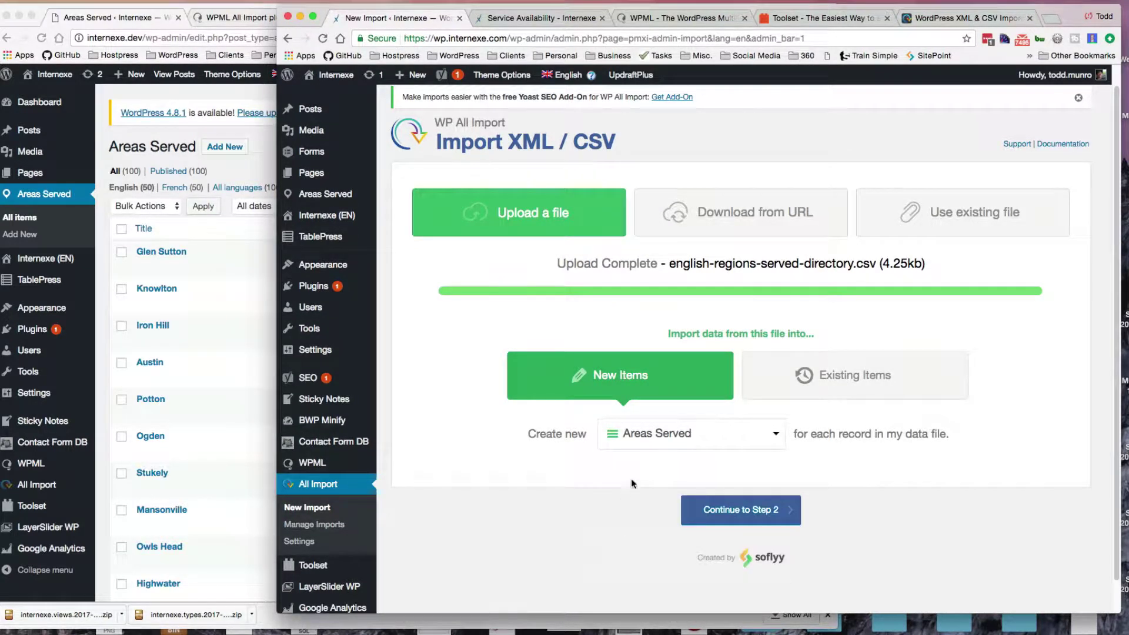
pyautogui.click(733, 514)
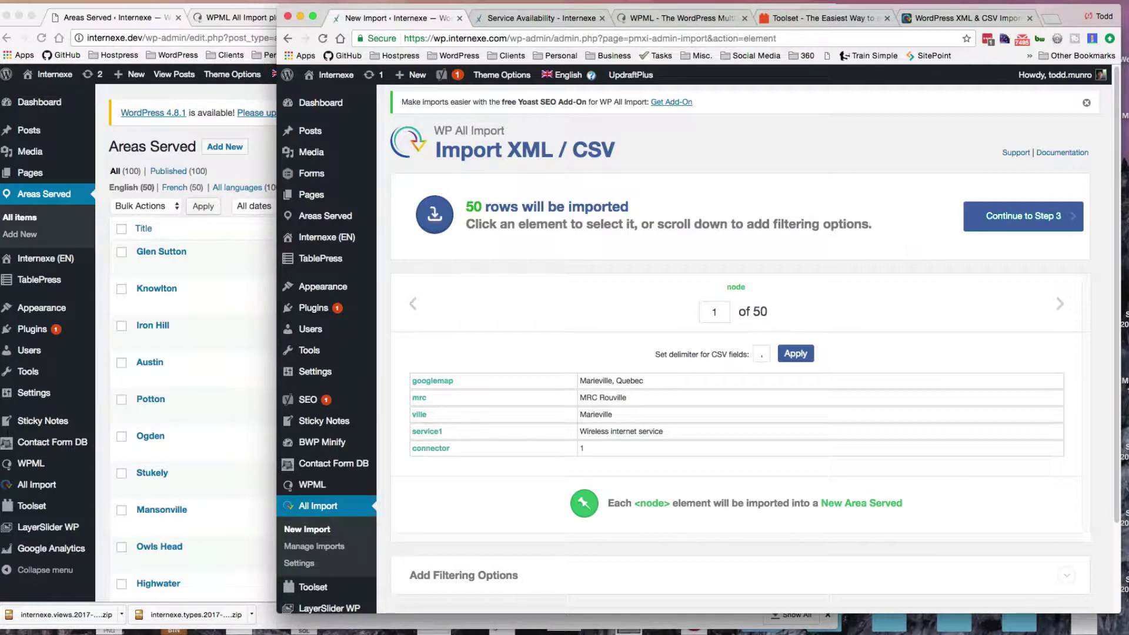
# - Bring the english-regions-served-directory.csv window over the step 2 preview
pyautogui.moveTo(1128, 75); pyautogui.dragTo(639, 231)
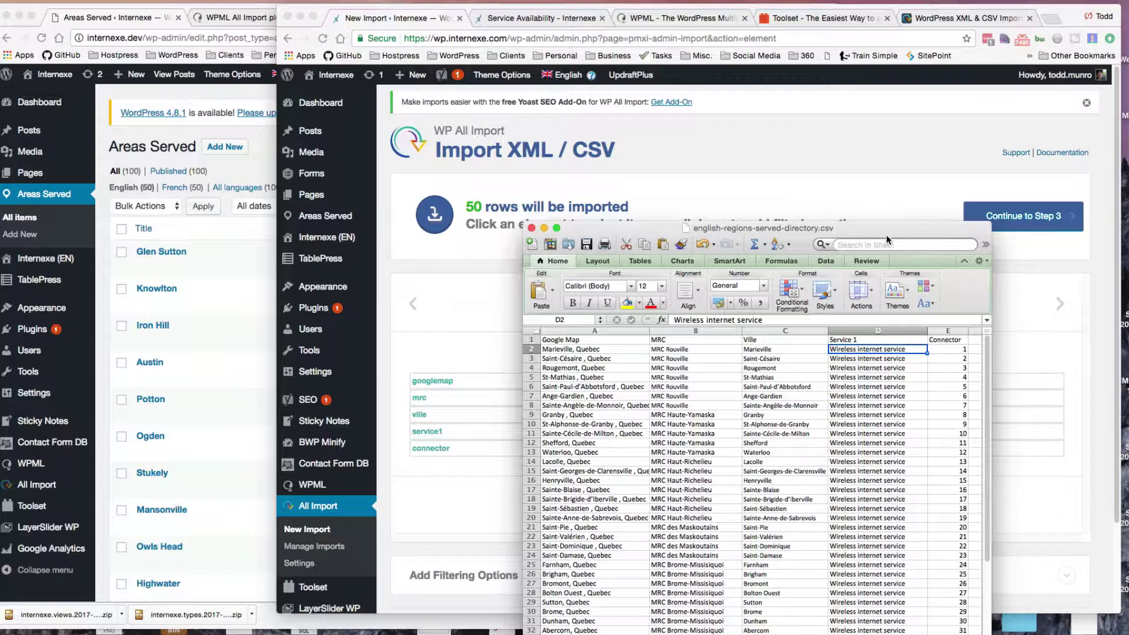
# - Arrange the English and French CSVs side by side and check the first row's Connector value
pyautogui.moveTo(880, 235); pyautogui.dragTo(434, 106)
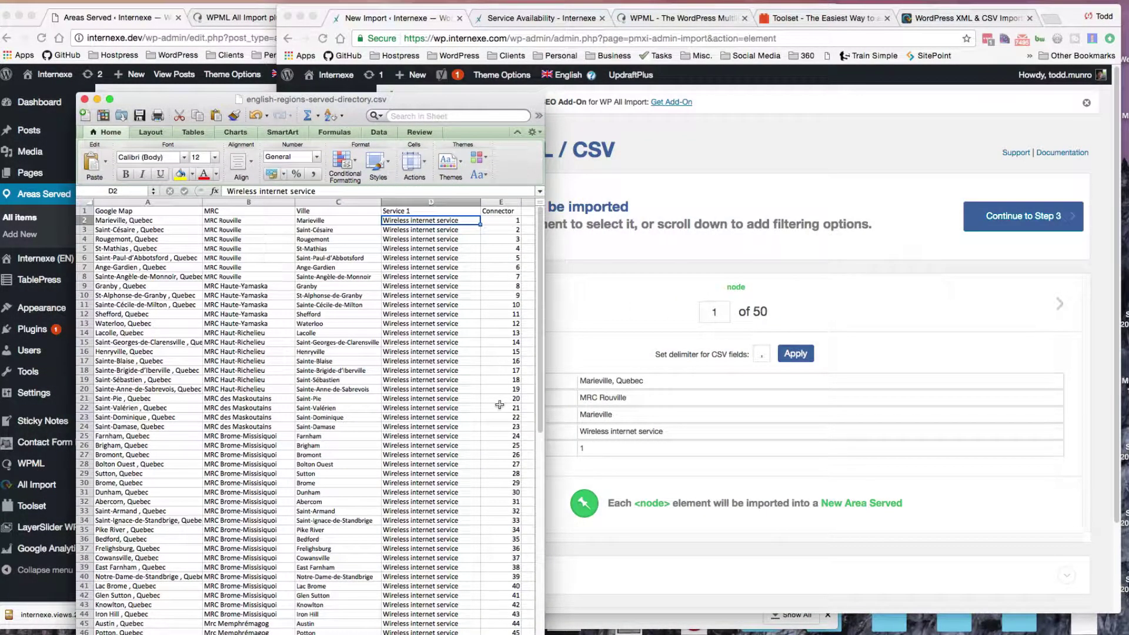
pyautogui.click(501, 219)
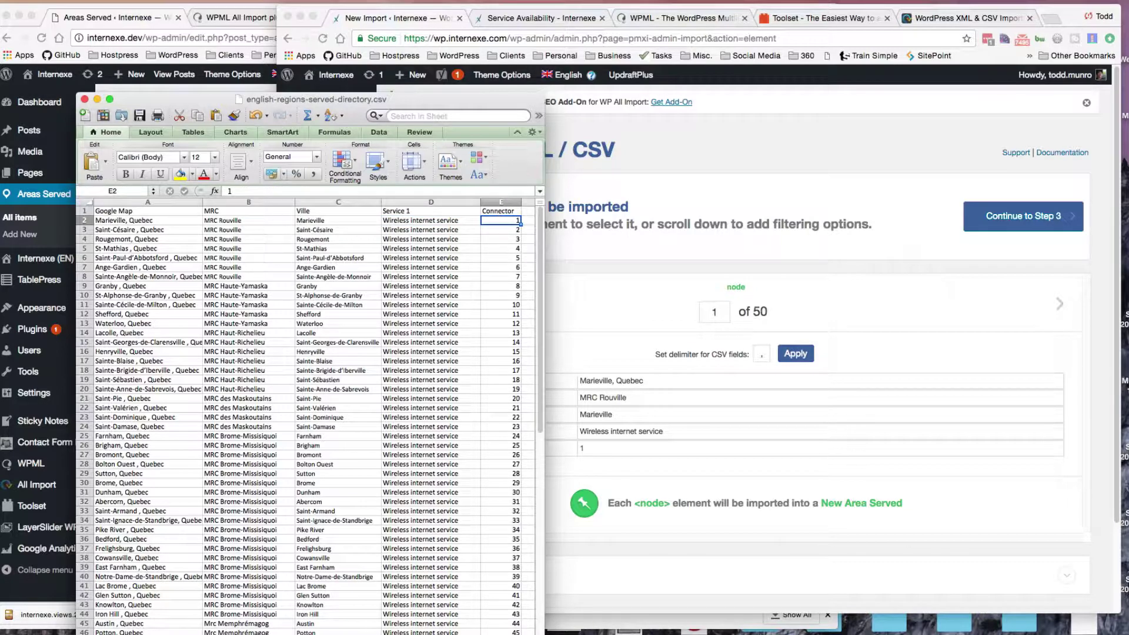
pyautogui.press('super+grave')
pyautogui.moveTo(611, 97); pyautogui.dragTo(643, 107)
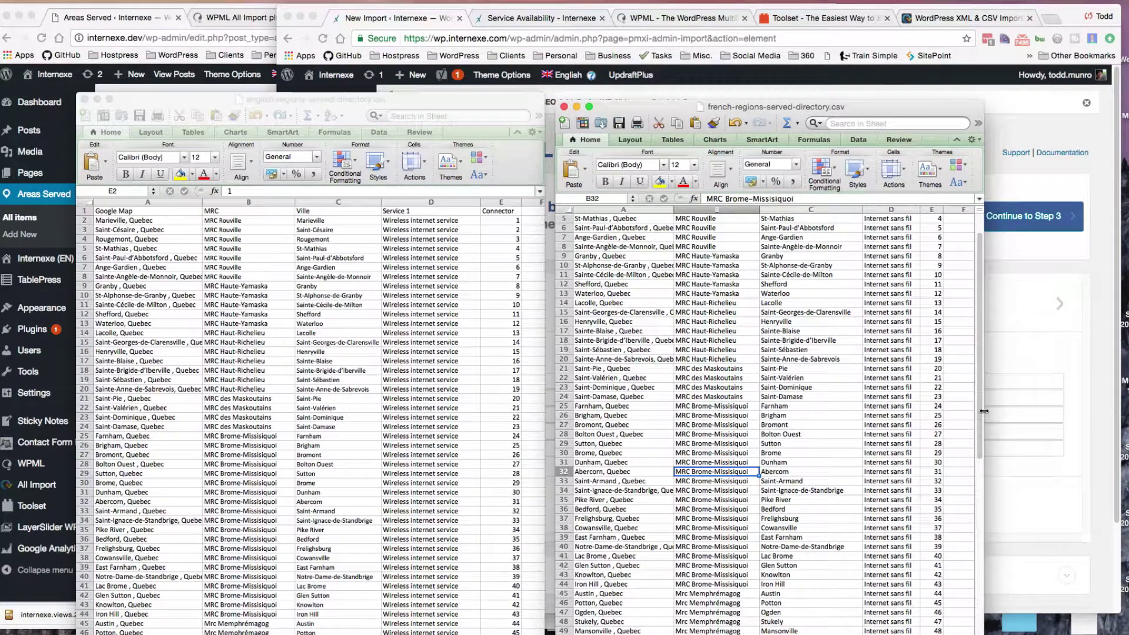
pyautogui.moveTo(983, 411); pyautogui.dragTo(1051, 411)
pyautogui.scroll(2, 959, 310)
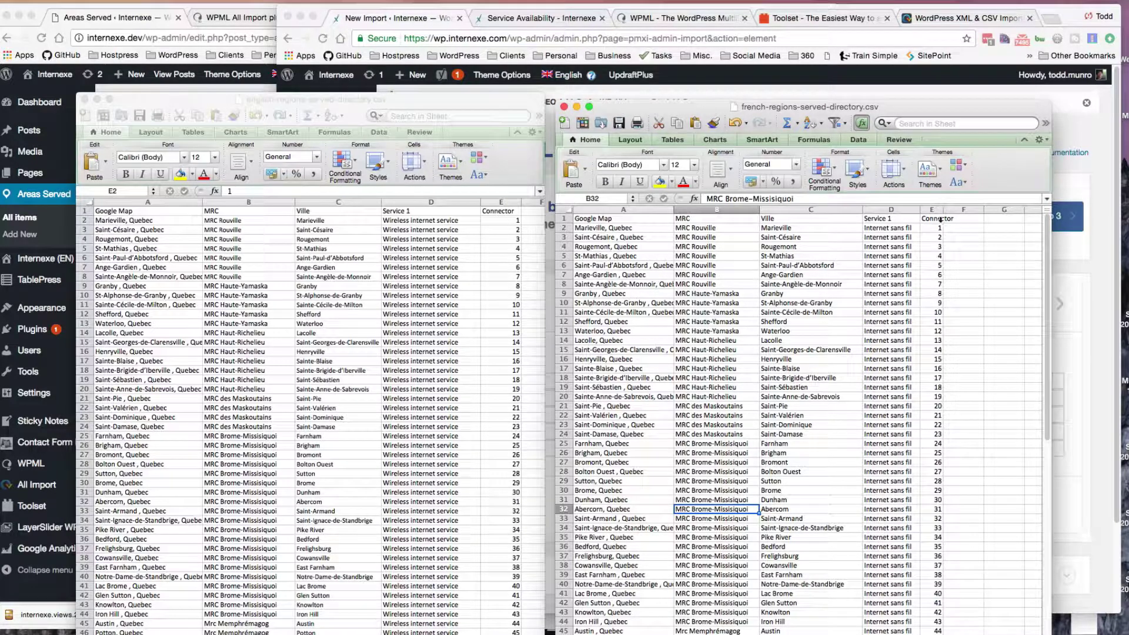
# - Widen the French sheet's Connector column, then minimize both CSV windows
pyautogui.moveTo(944, 210); pyautogui.dragTo(966, 210)
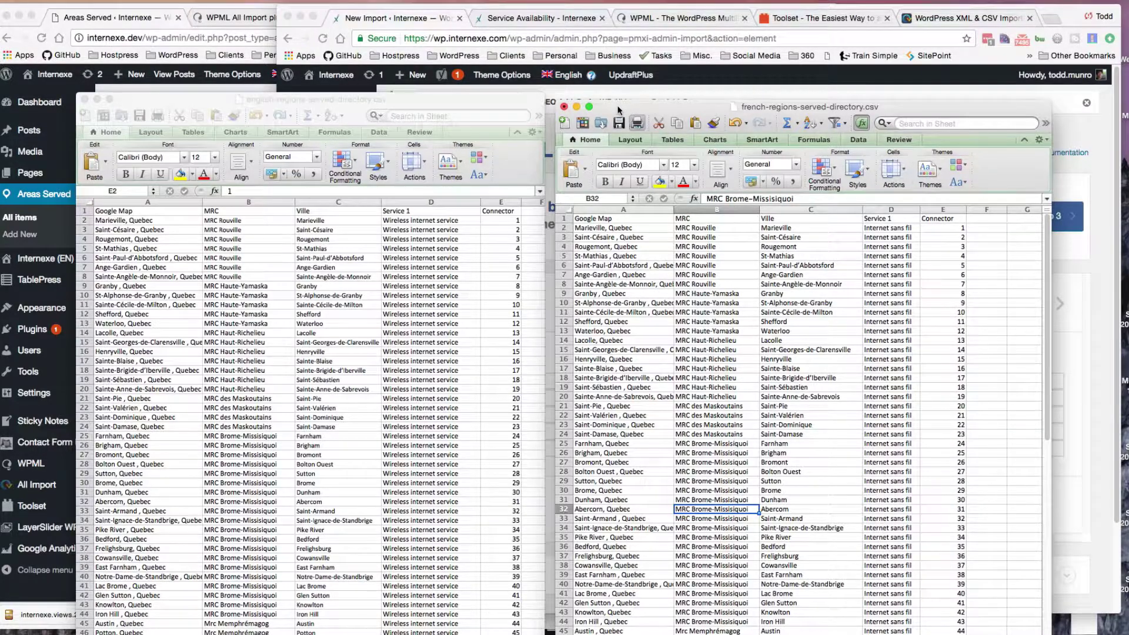
pyautogui.click(576, 106)
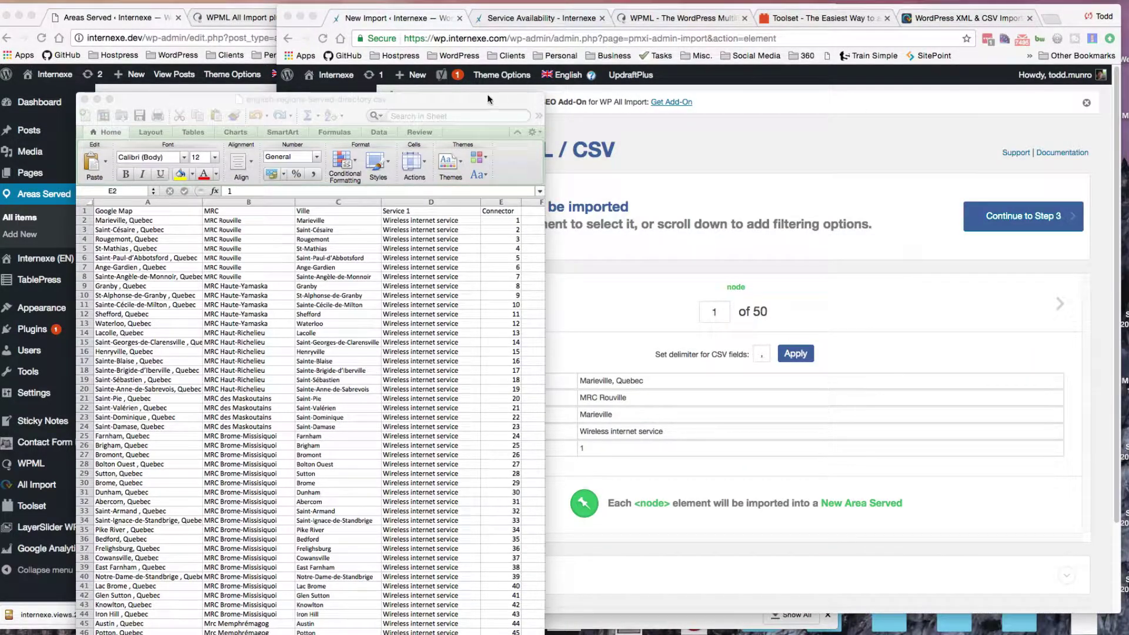
pyautogui.press('super+m')
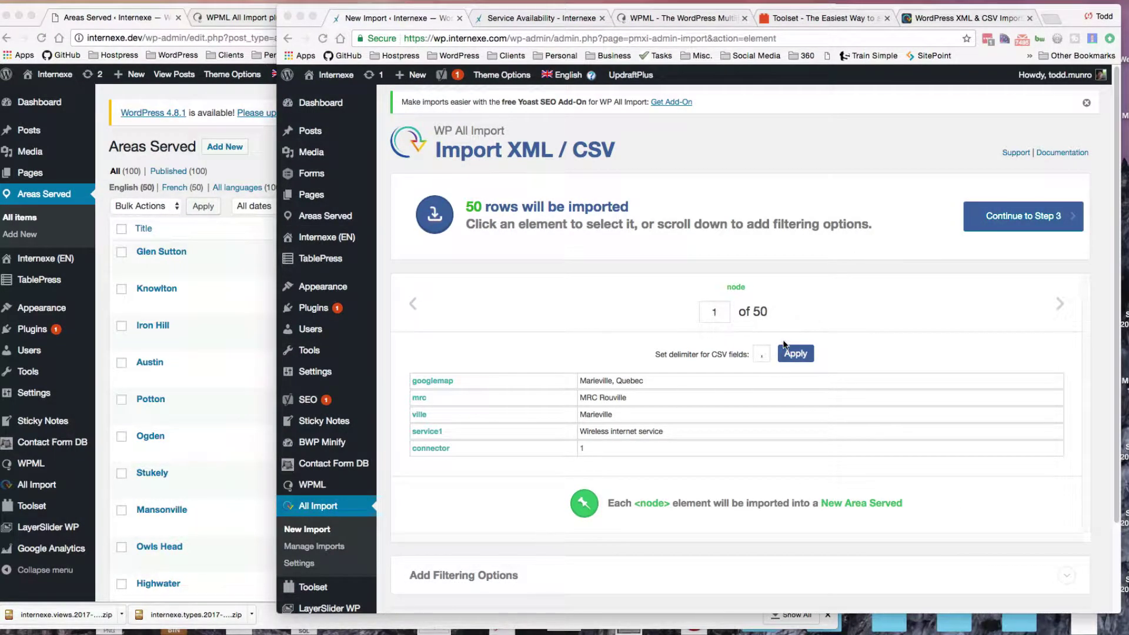
# - Preview record 2 (Saint-Césaire), then continue to step 3 of the import
pyautogui.click(1059, 305)
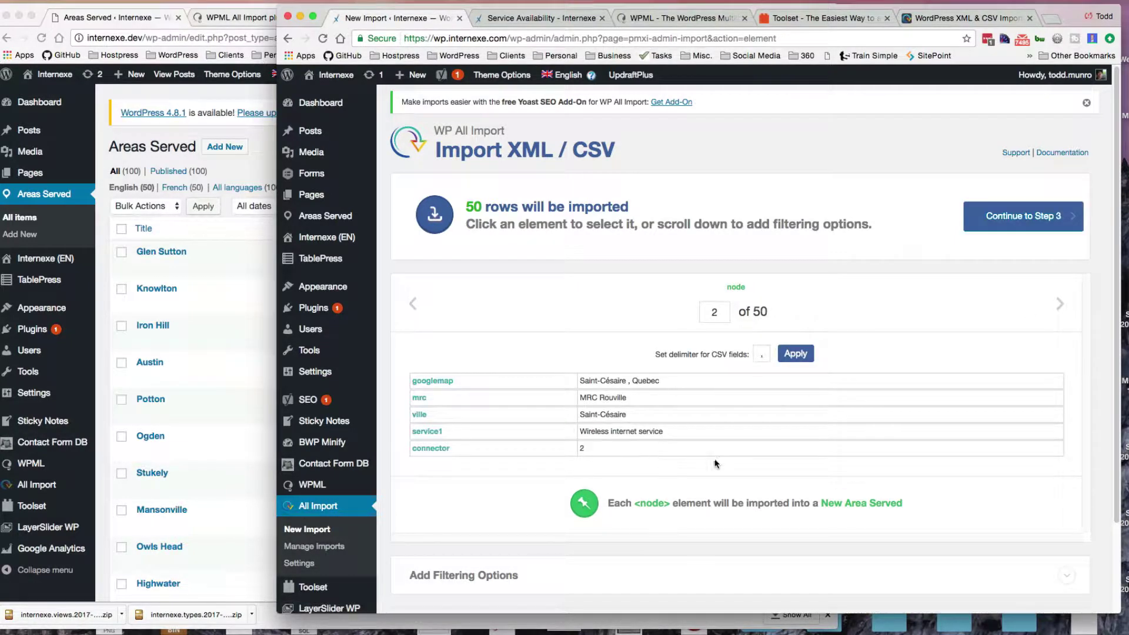
pyautogui.scroll(-2, 816, 531)
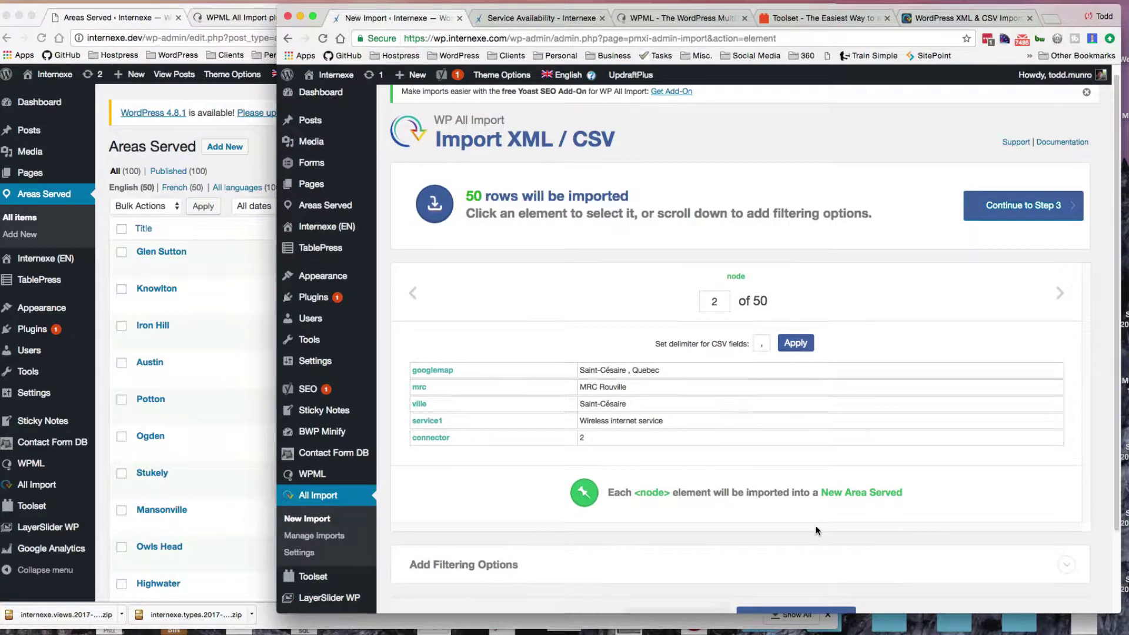
pyautogui.scroll(-1, 816, 531)
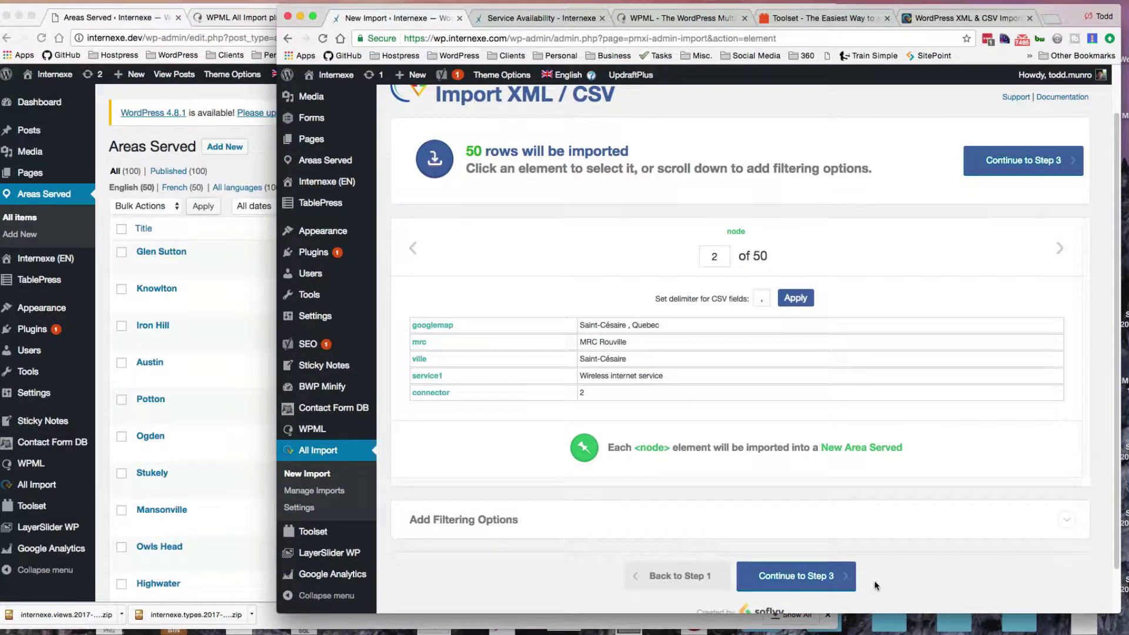
pyautogui.click(782, 577)
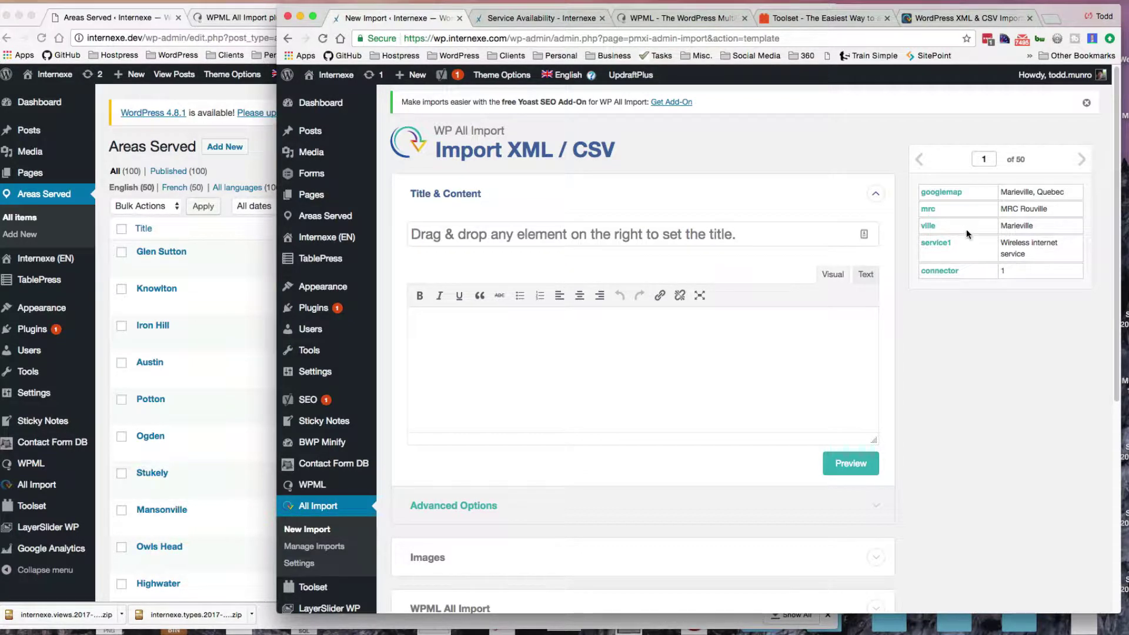
# - Map the ville element into the Title field as {ville[1]}
pyautogui.moveTo(928, 229); pyautogui.dragTo(484, 231)
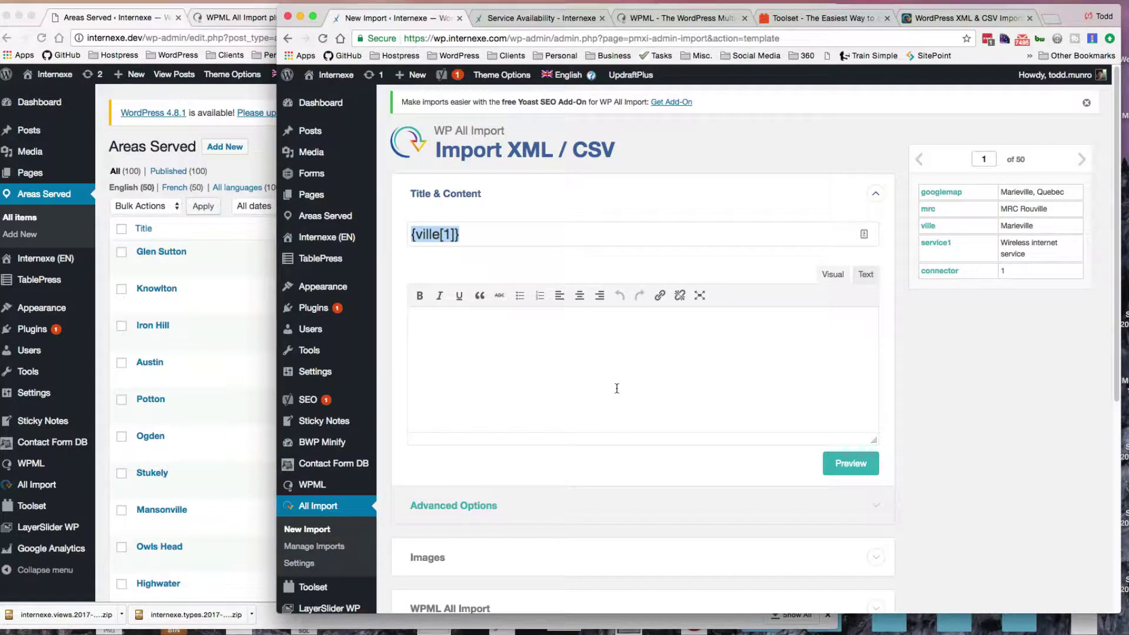
# - Confirm English in the WPML All Import settings, then expand Custom Fields for Areas Served
pyautogui.scroll(-3, 617, 388)
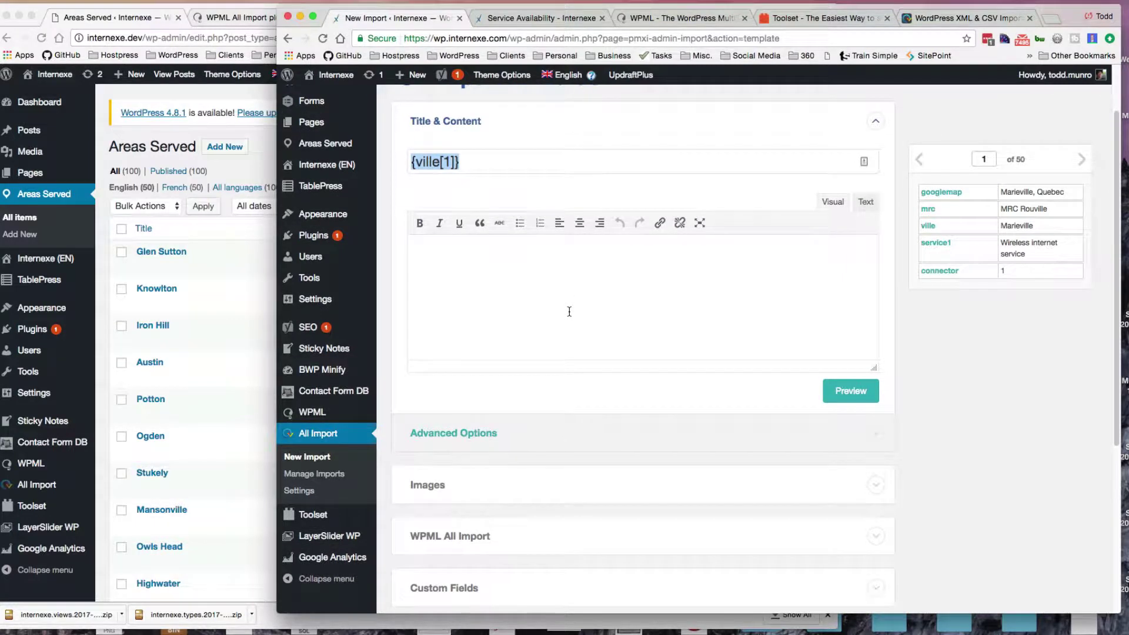
pyautogui.scroll(-5, 623, 424)
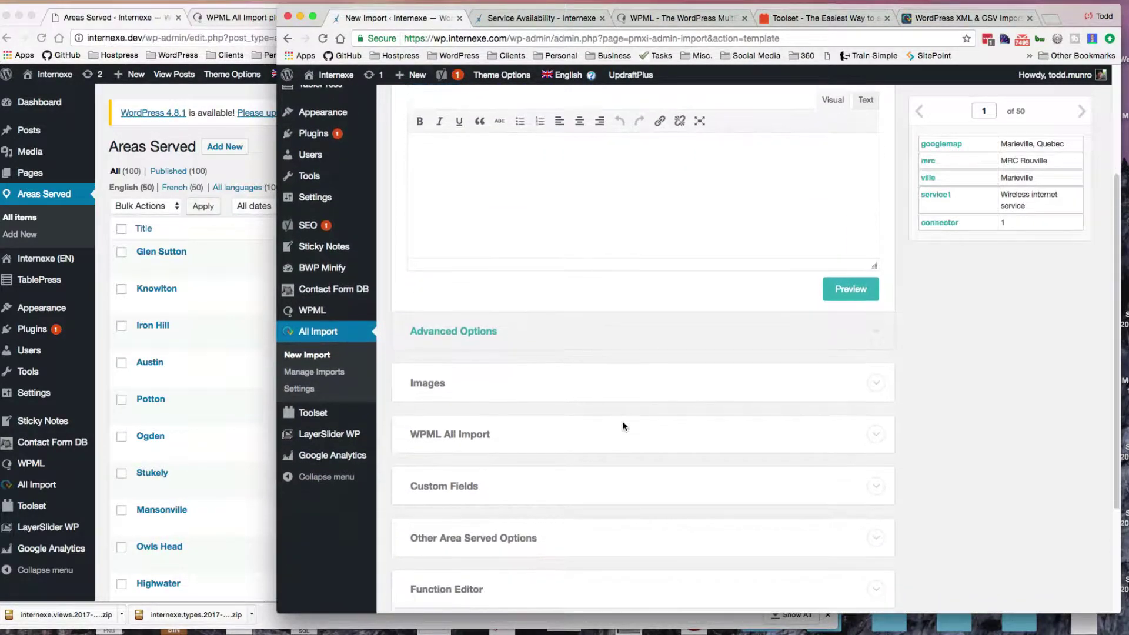
pyautogui.scroll(-3, 623, 421)
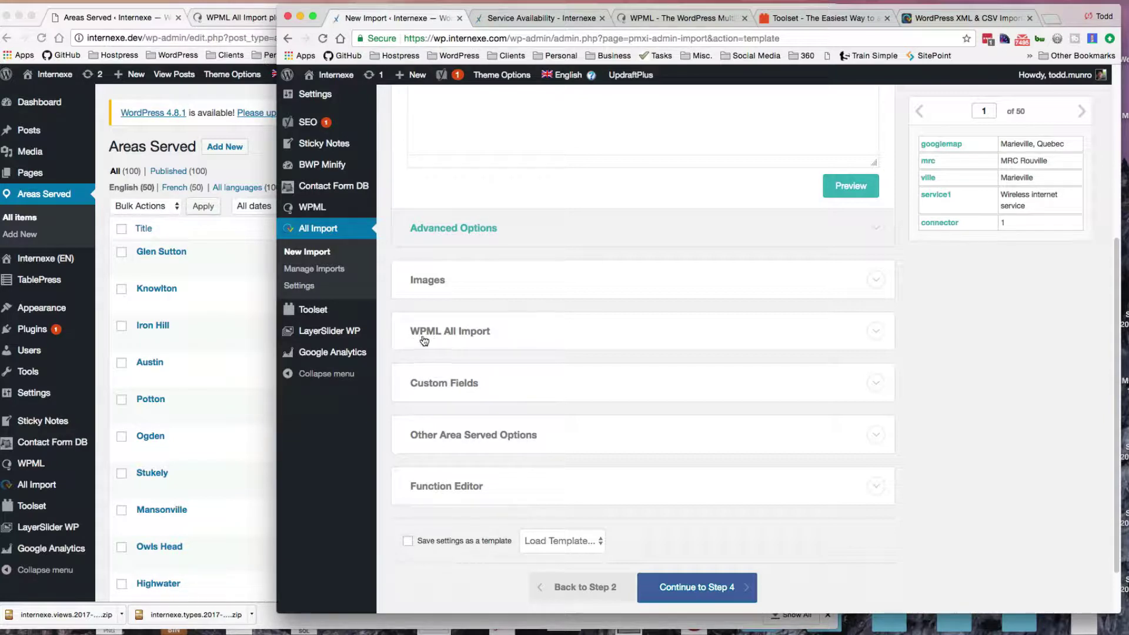
pyautogui.click(877, 333)
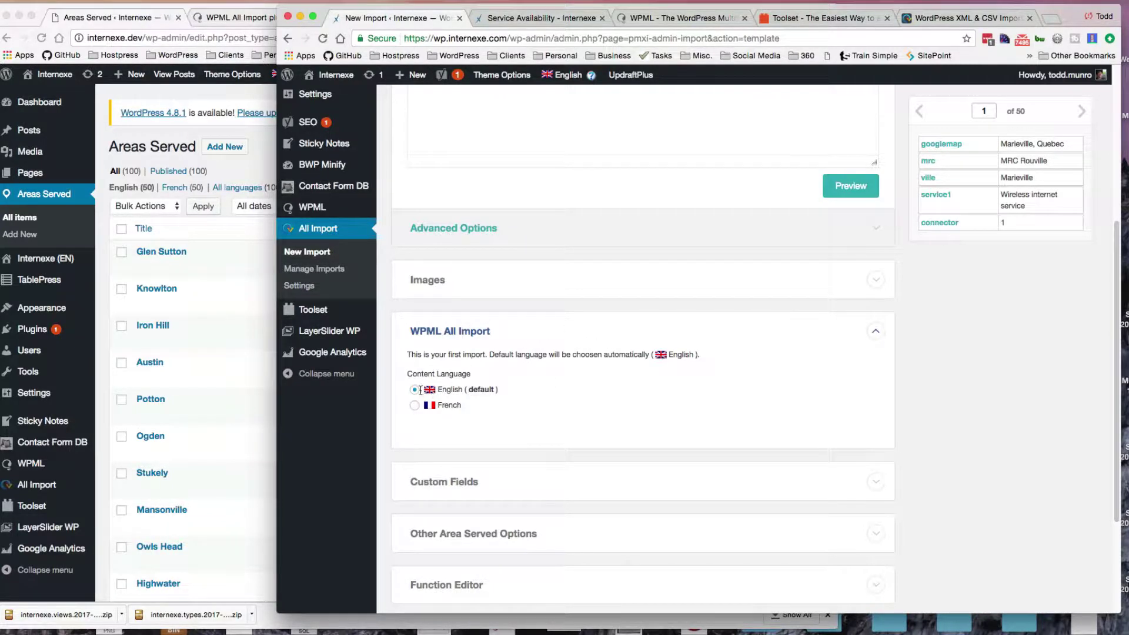
pyautogui.scroll(-4, 698, 422)
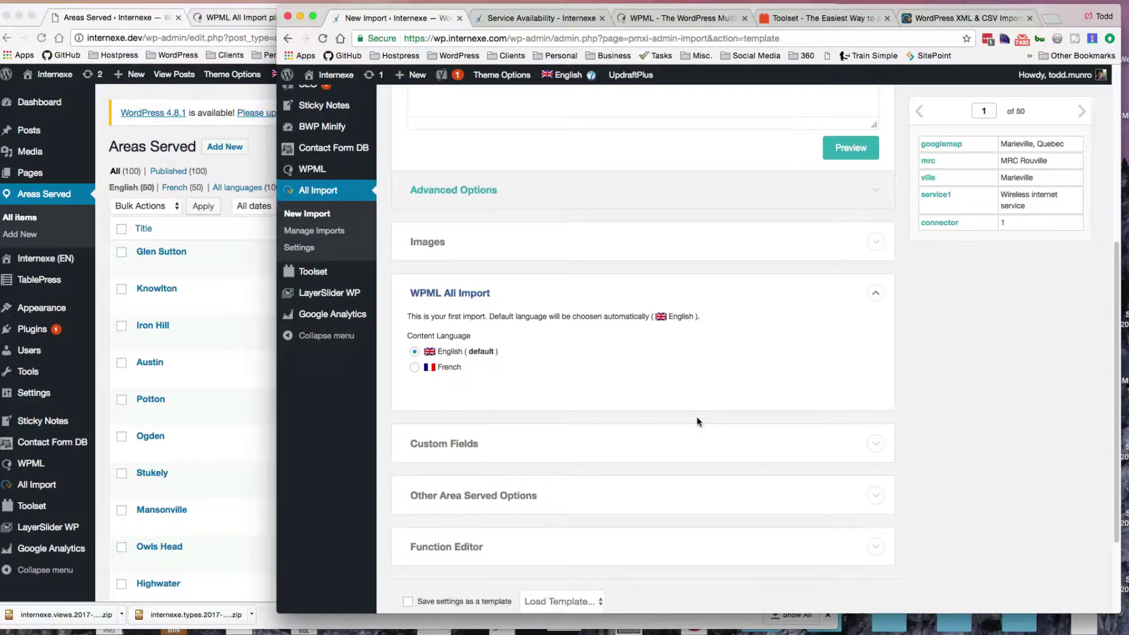
pyautogui.click(875, 227)
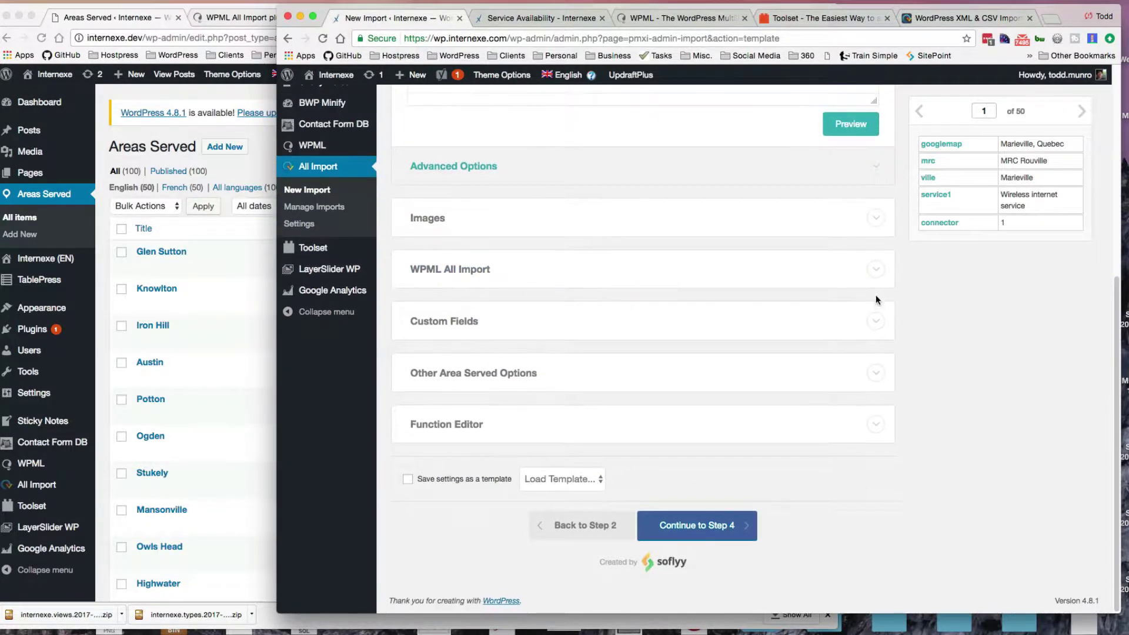
pyautogui.click(876, 322)
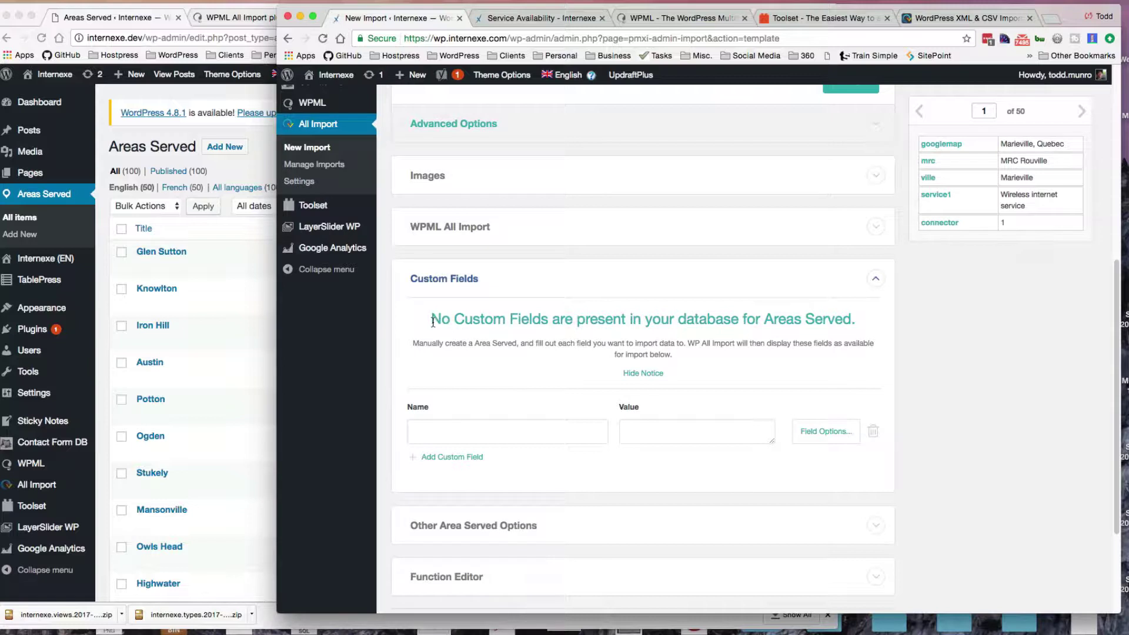
# - Highlight the No Custom Fields notice heading, then close the style.css editor window
pyautogui.moveTo(433, 322); pyautogui.dragTo(843, 322)
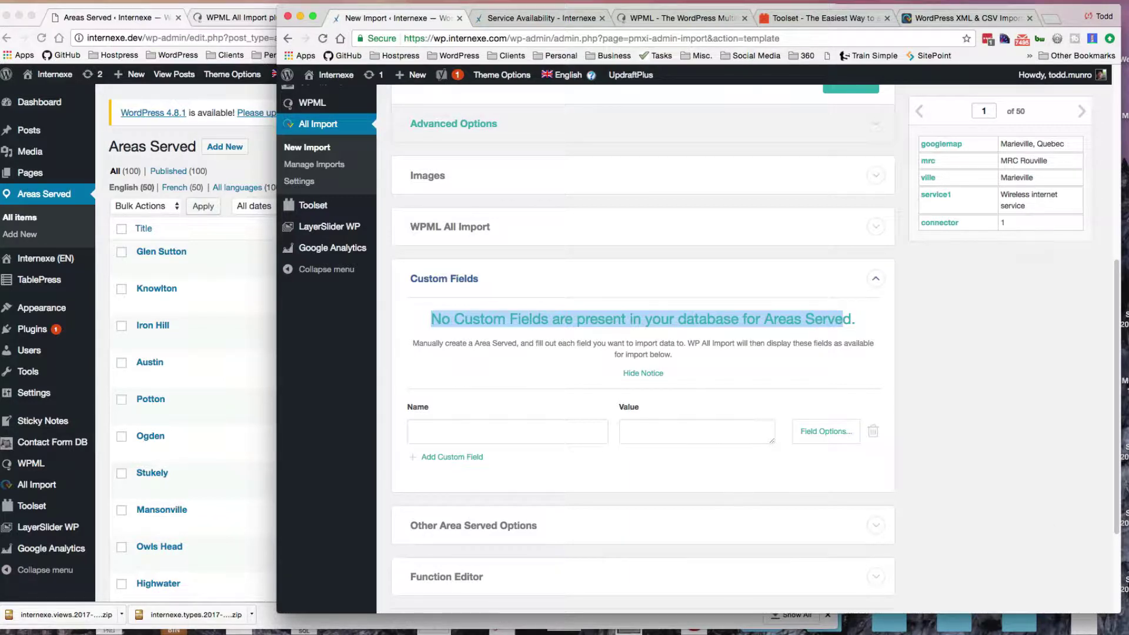
pyautogui.press('super+Tab')
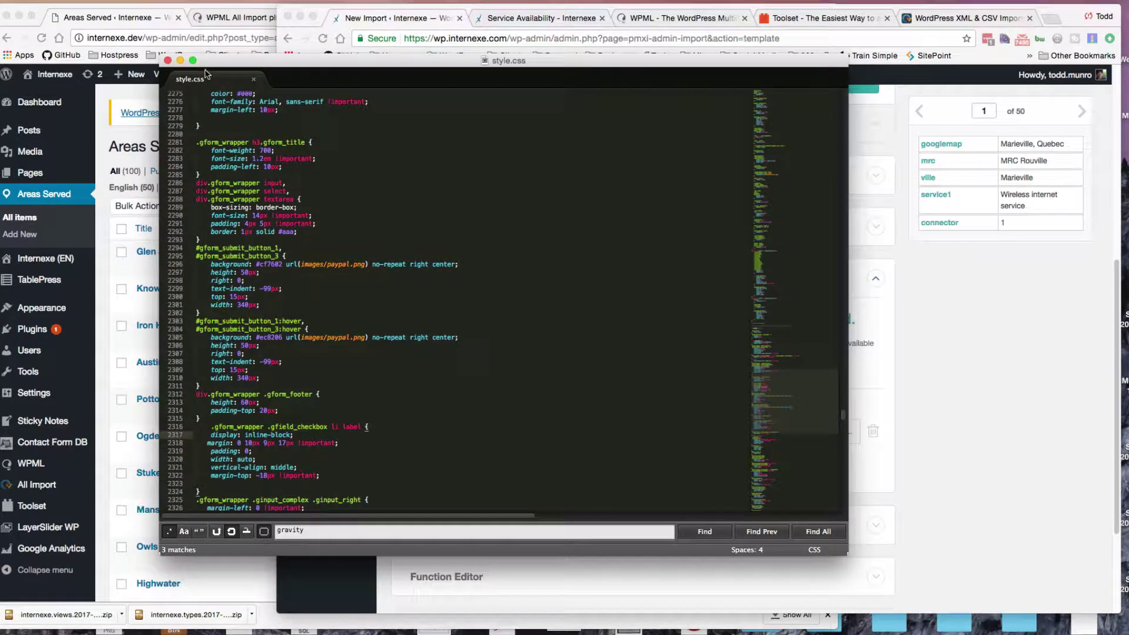
pyautogui.click(167, 60)
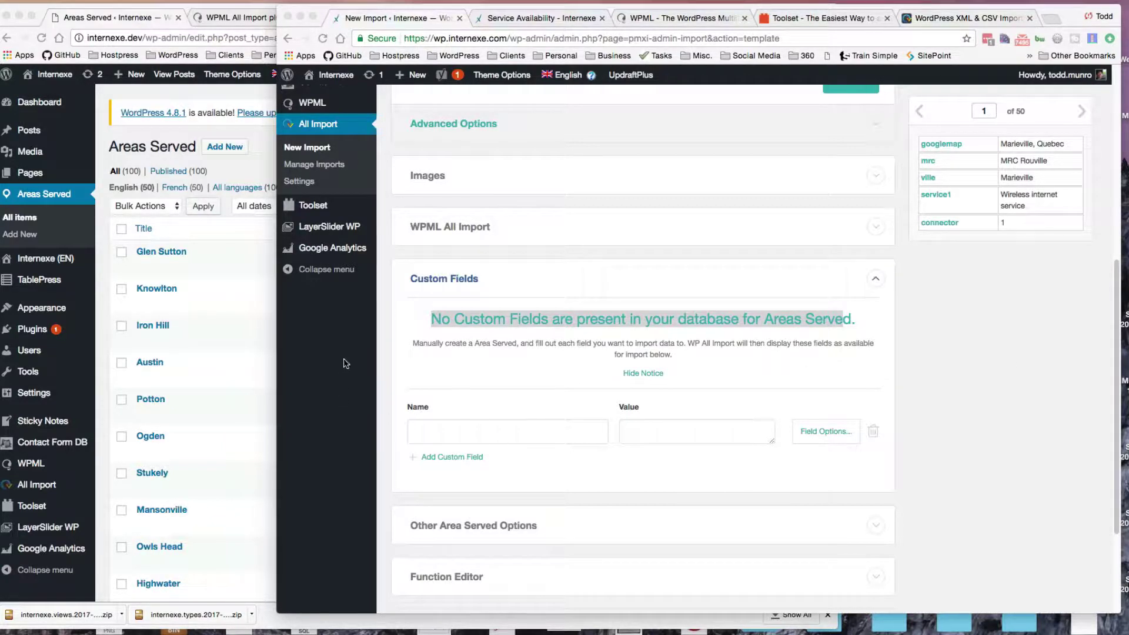
# - Open the Glen Sutton Area Served entry for editing
pyautogui.click(52, 517)
pyautogui.moveTo(49, 512)
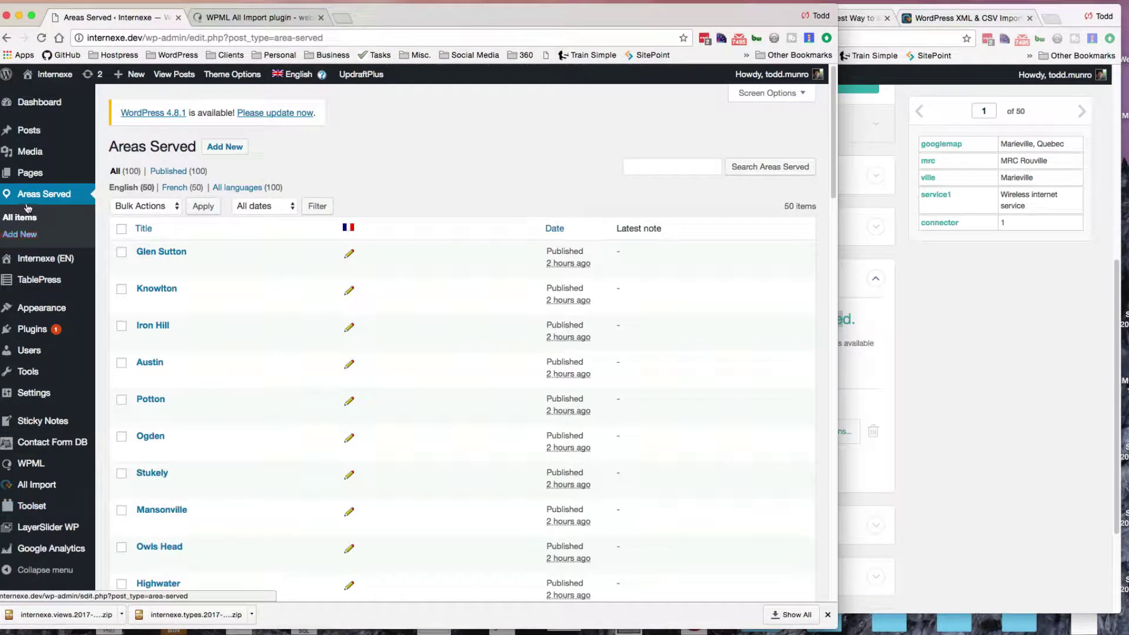
pyautogui.click(161, 251)
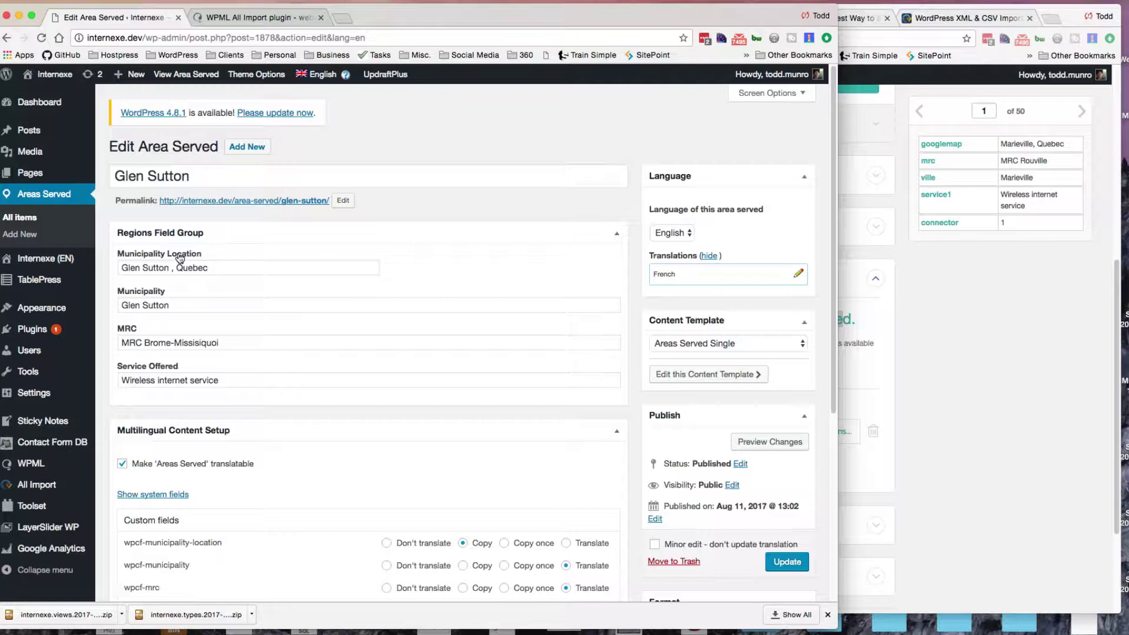
# - Inspect the Municipality Location field and copy its id, wpcf-municipality-location
pyautogui.rightClick(180, 258)
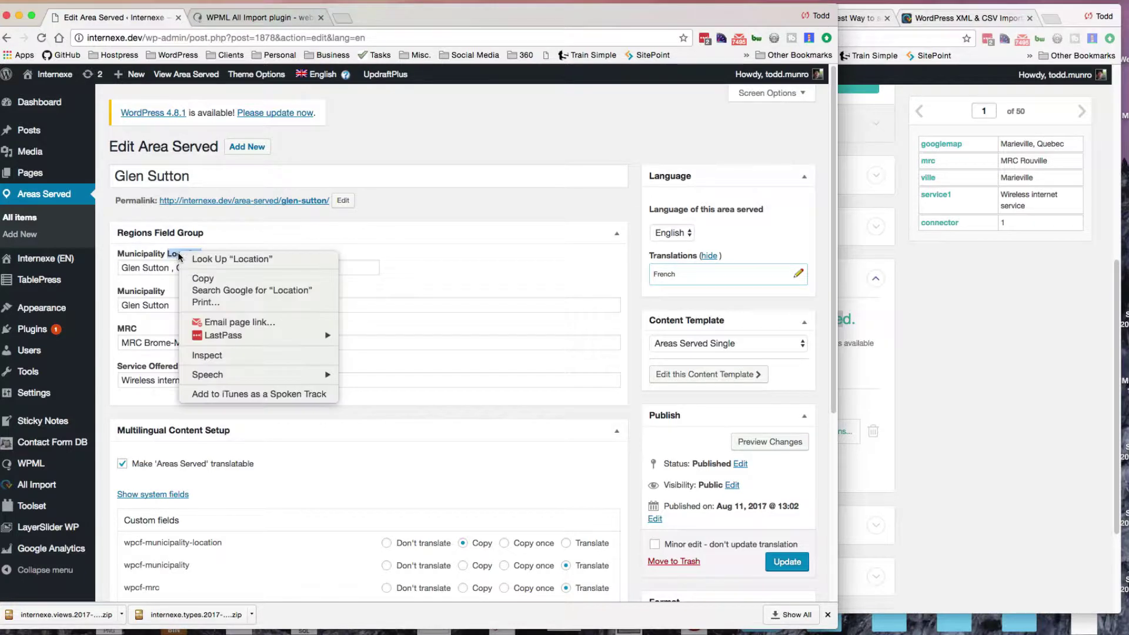
pyautogui.click(208, 356)
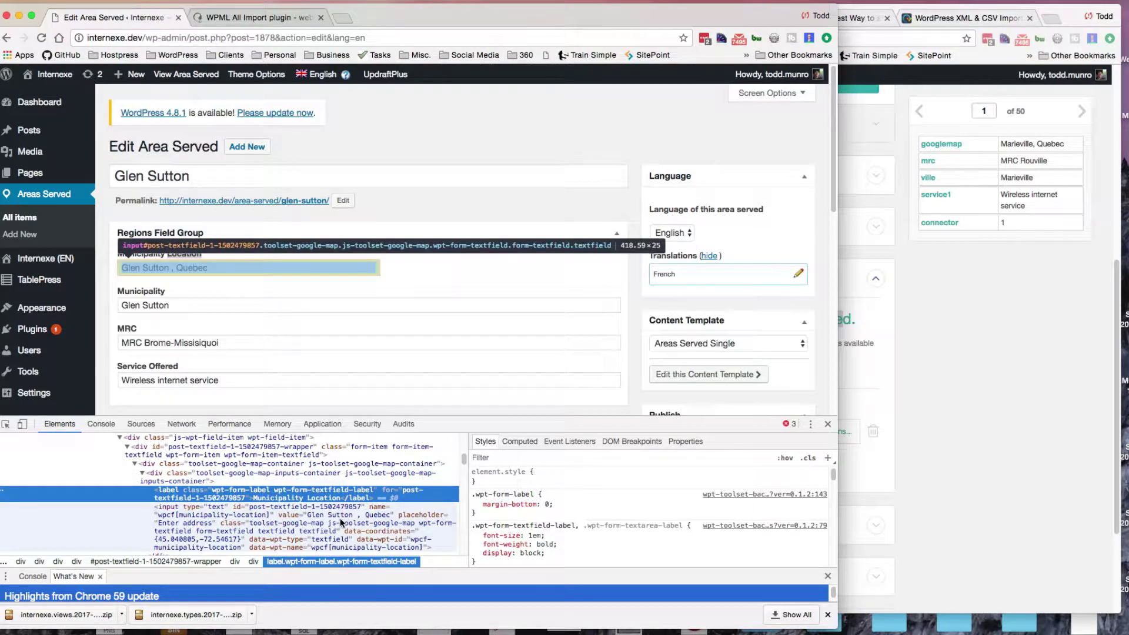
pyautogui.scroll(-1, 340, 518)
pyautogui.scroll(-1, 340, 517)
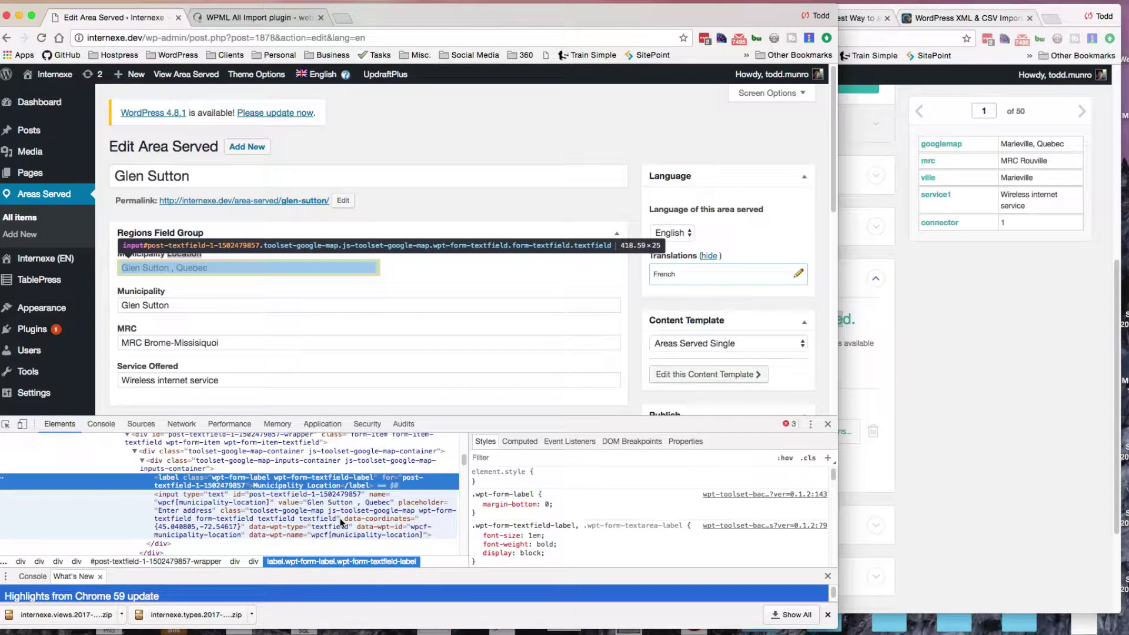
pyautogui.click(419, 520)
pyautogui.doubleClick(419, 520)
pyautogui.press('super+c')
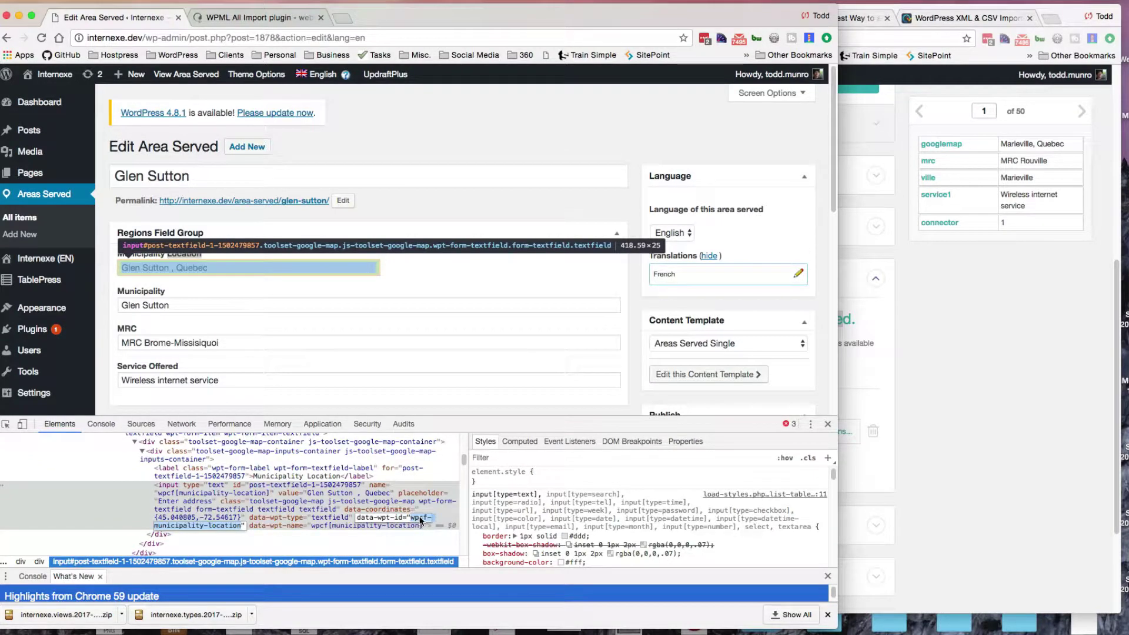
pyautogui.click(958, 378)
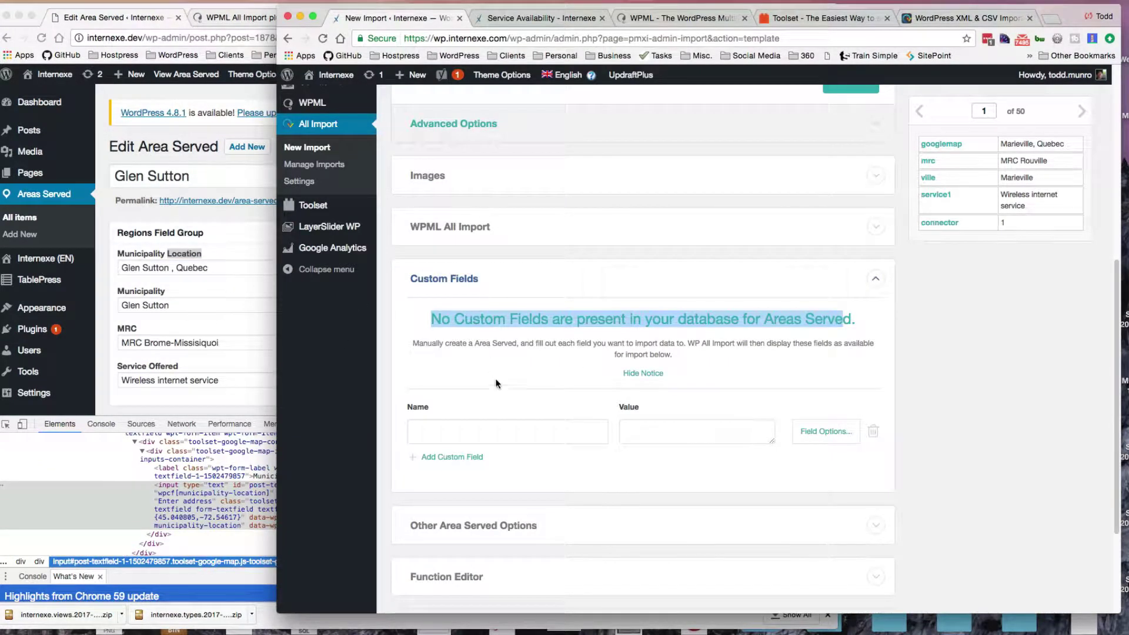
# - Paste wpcf-municipality-location as the first custom field name and add three more rows
pyautogui.click(443, 433)
pyautogui.press('super+v')
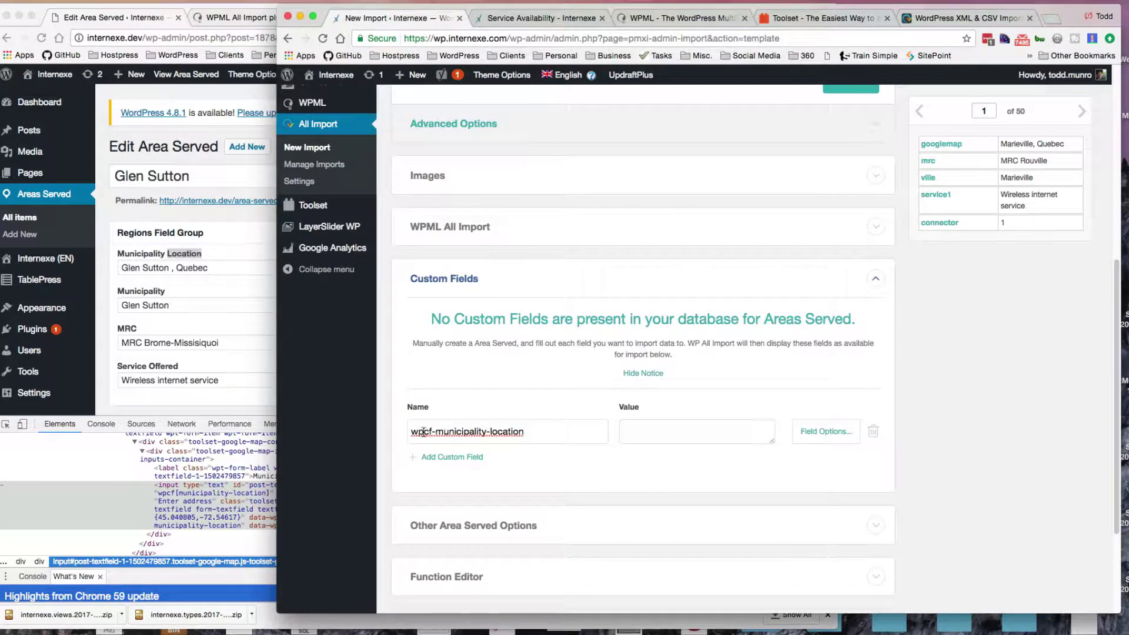
pyautogui.click(443, 458)
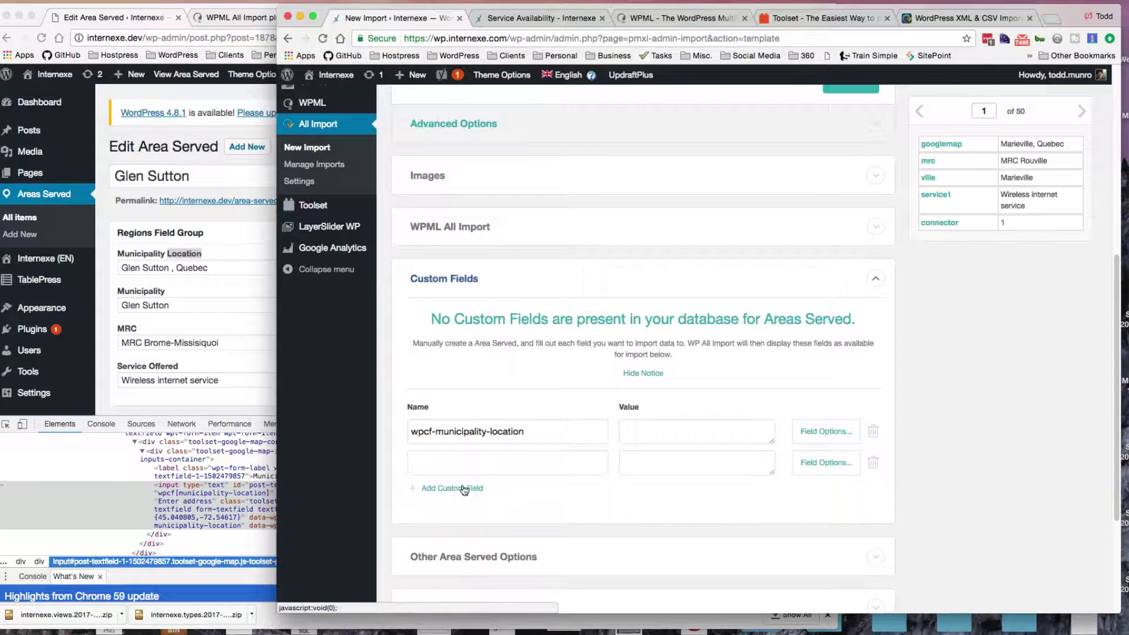
pyautogui.click(450, 489)
pyautogui.click(459, 521)
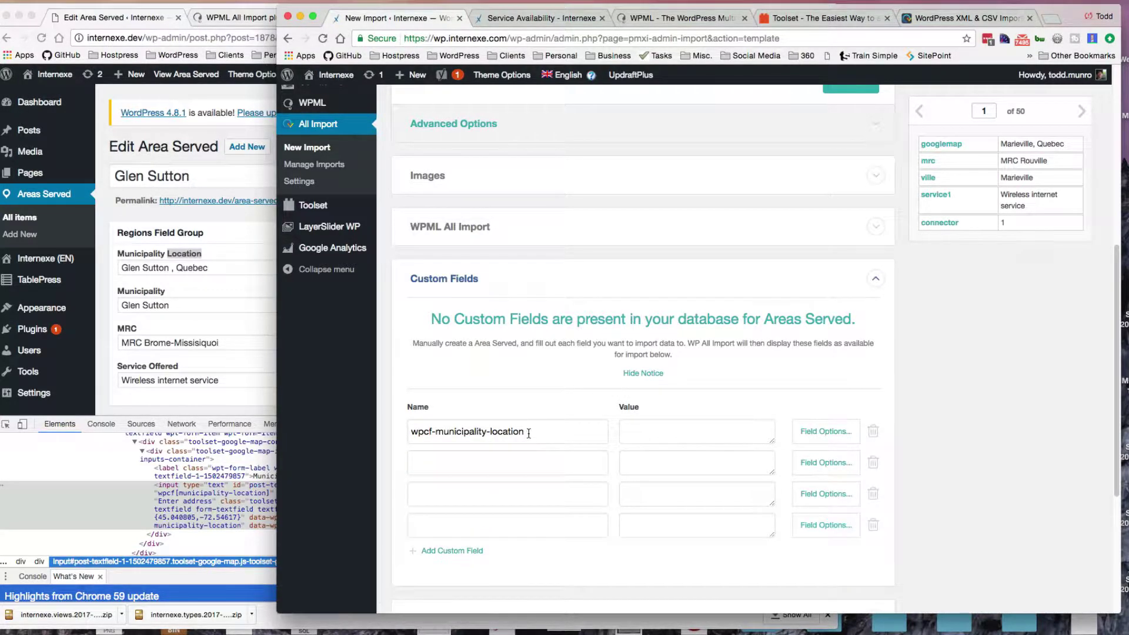
# - Copy wpcf-municipality-location into the second, third and fourth custom field names
pyautogui.moveTo(526, 432); pyautogui.dragTo(405, 433)
pyautogui.hotkey('ctrl', 'c')
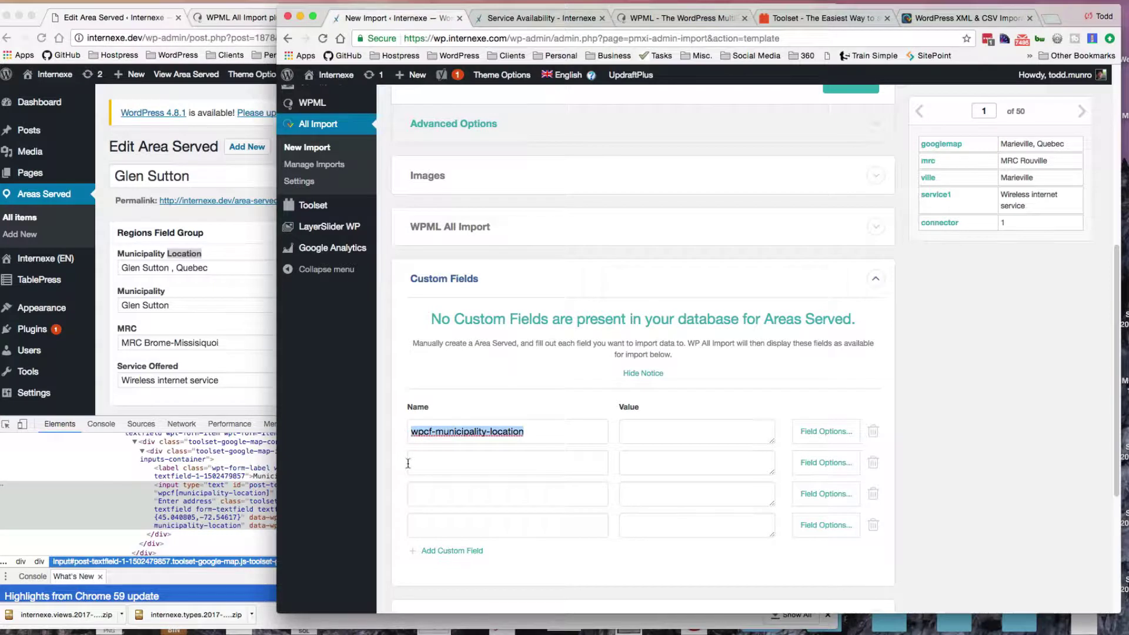
pyautogui.click(429, 462)
pyautogui.hotkey('ctrl', 'v')
pyautogui.click(439, 499)
pyautogui.hotkey('ctrl', 'v')
pyautogui.click(464, 522)
pyautogui.hotkey('ctrl', 'v')
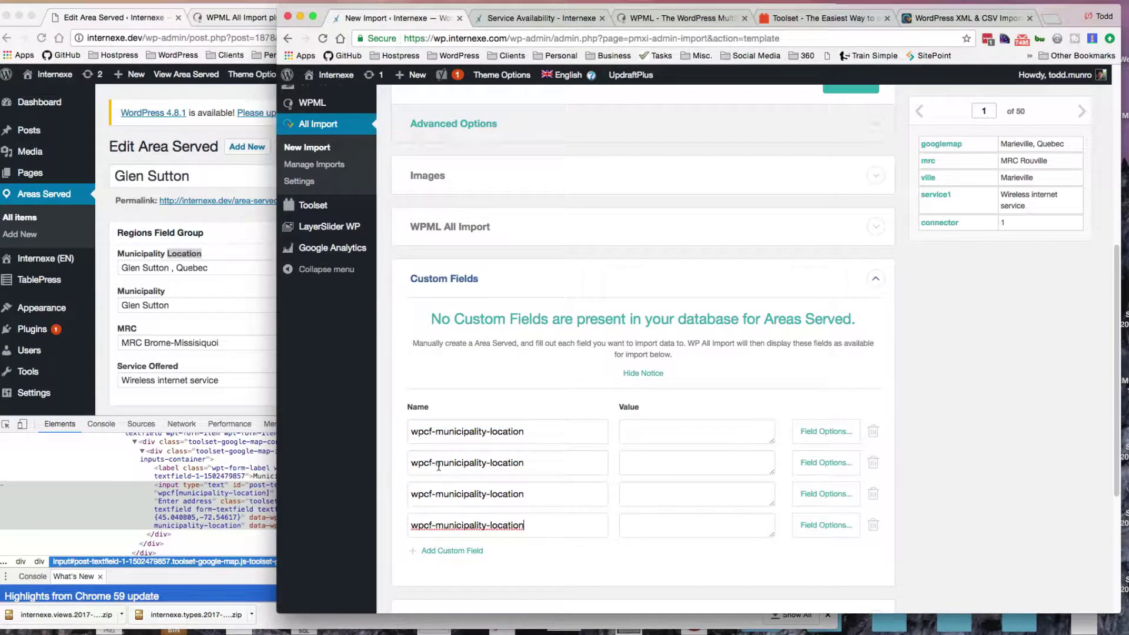
# - Edit the second and third names to wpcf-municipality and wpcf-mrc
pyautogui.moveTo(485, 463); pyautogui.dragTo(524, 462)
pyautogui.press('BackSpace')
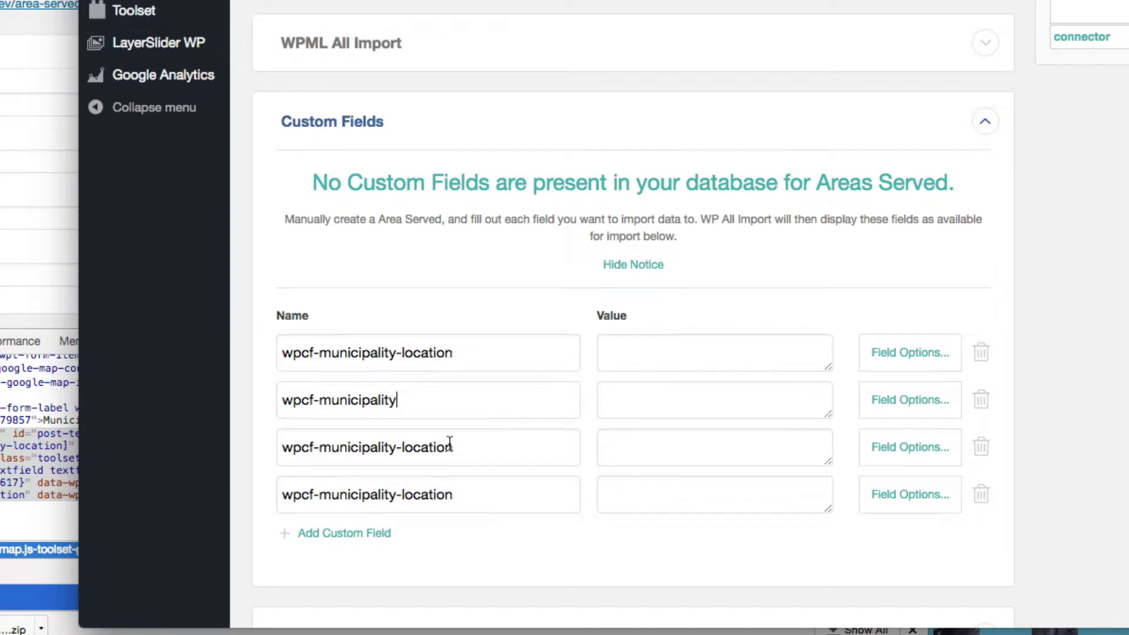
pyautogui.click(523, 494)
pyautogui.moveTo(454, 447); pyautogui.dragTo(334, 454)
pyautogui.write('rc')
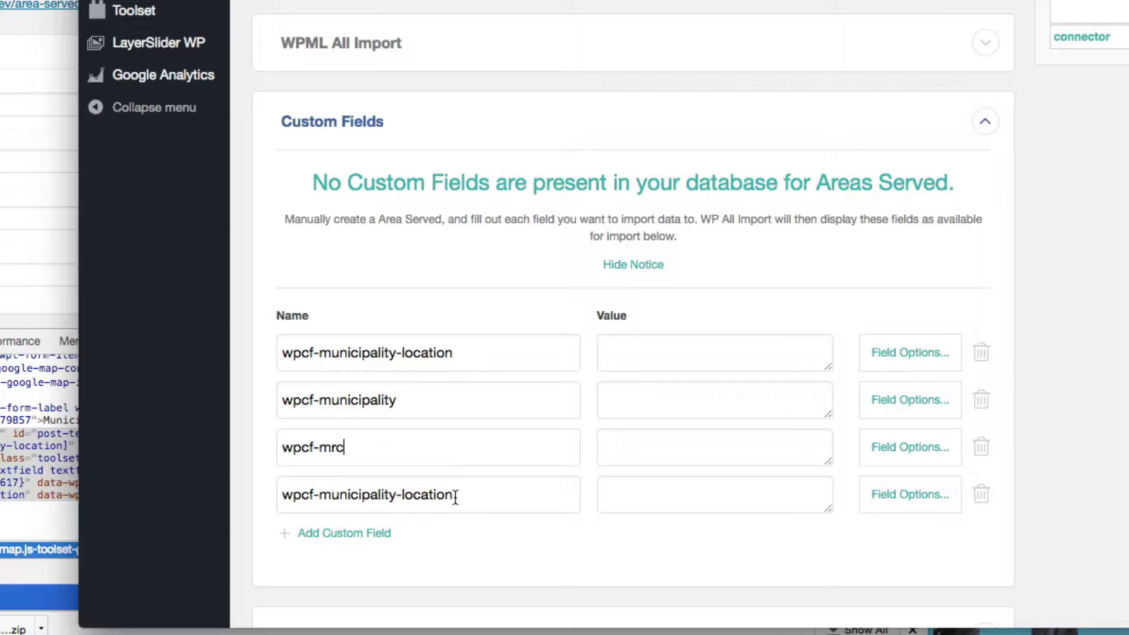
# - Look up the Service Offered field id and make the fourth name wpcf-service-offered
pyautogui.click(47, 312)
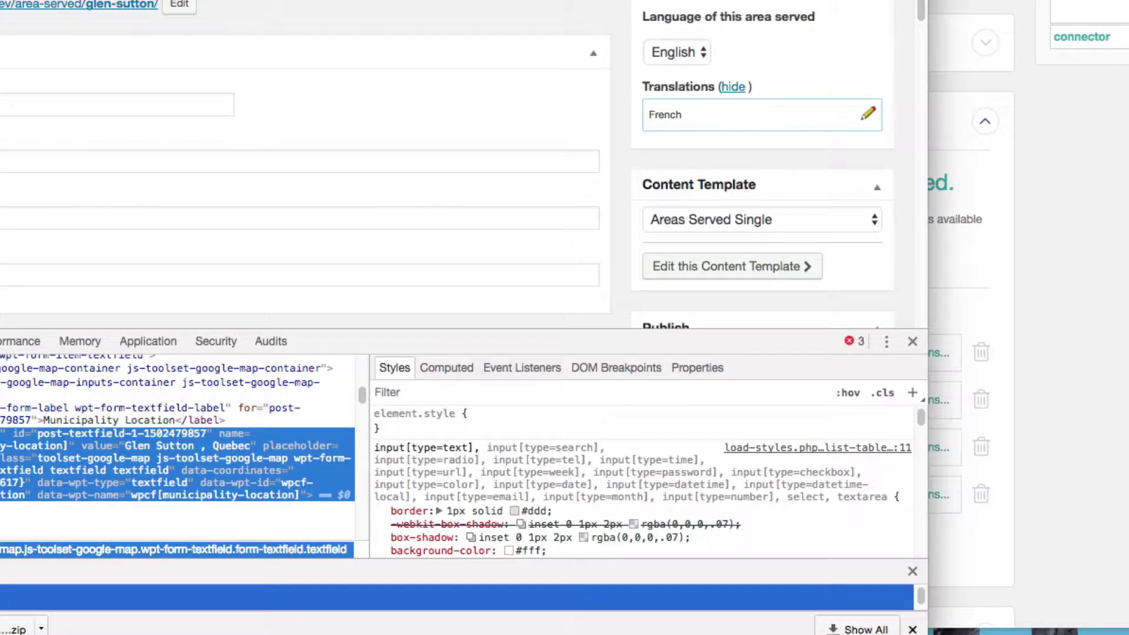
pyautogui.rightClick(2, 247)
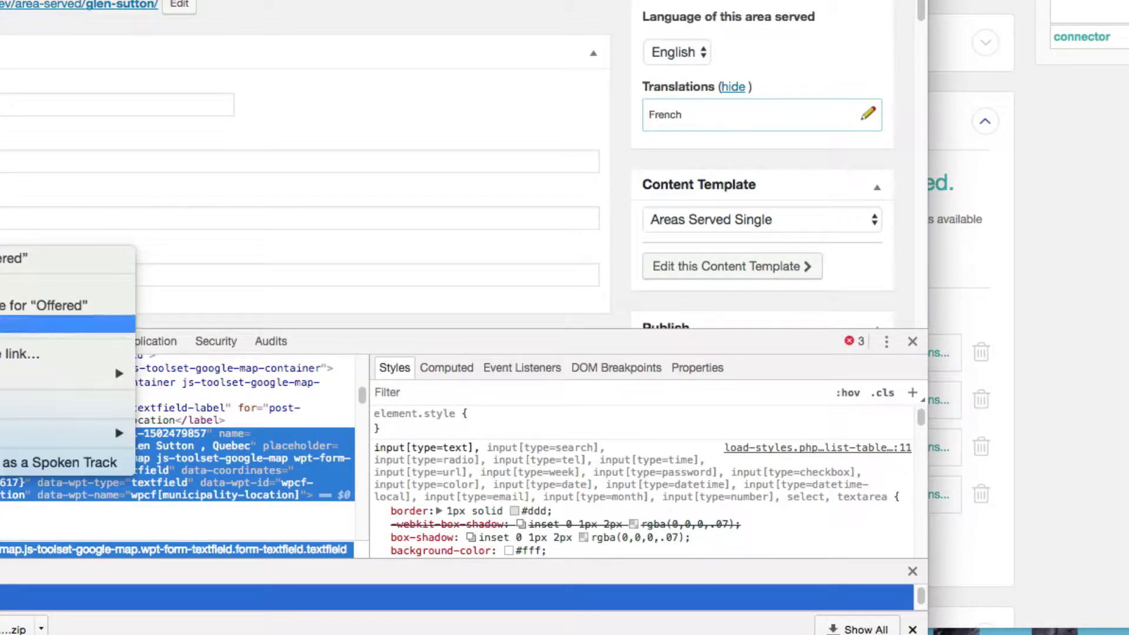
pyautogui.click(58, 404)
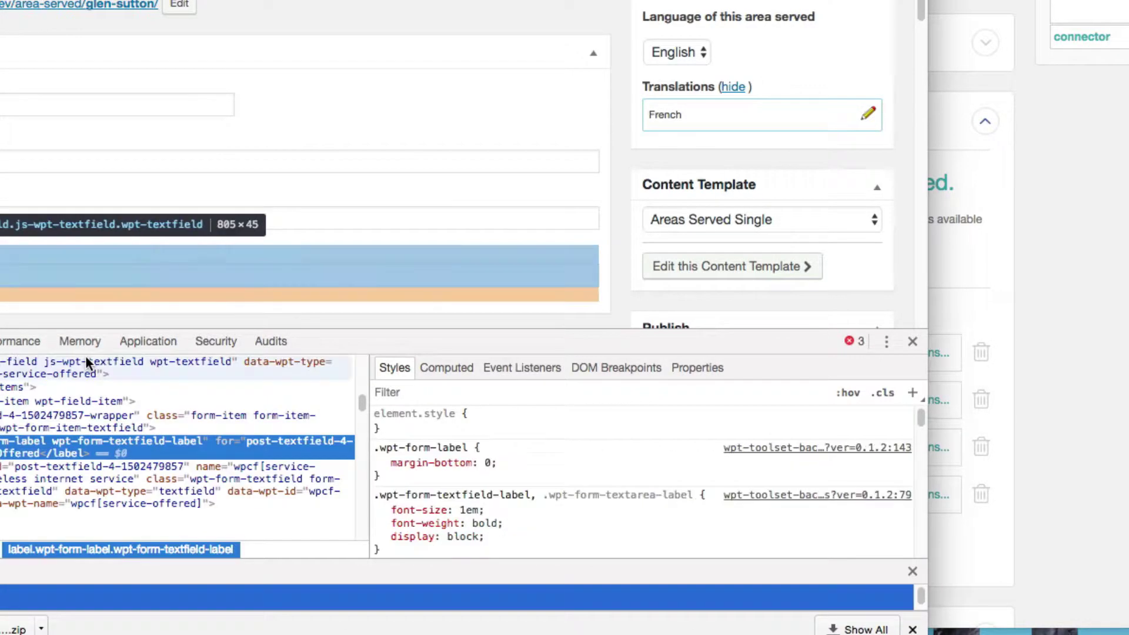
pyautogui.scroll(-6, 459, 165)
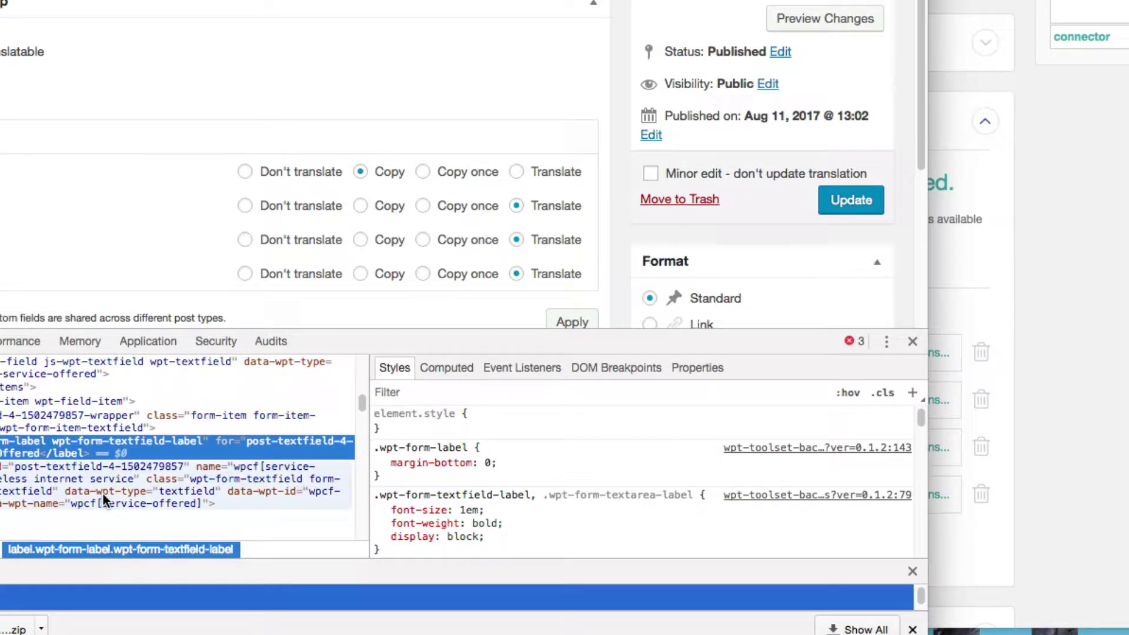
pyautogui.click(325, 492)
pyautogui.doubleClick(322, 493)
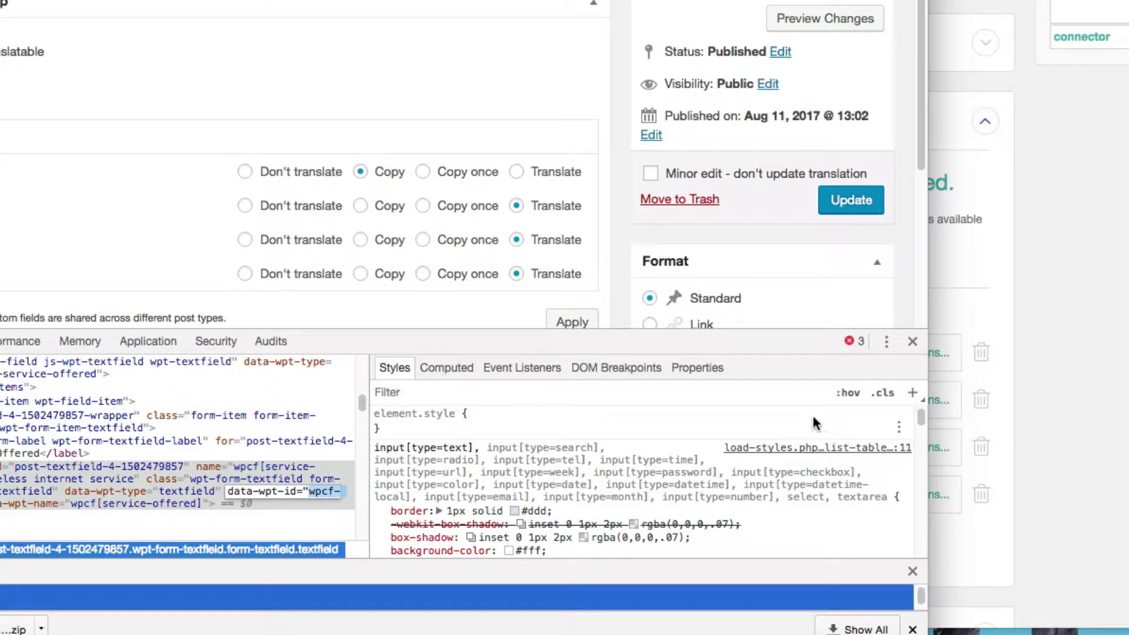
pyautogui.click(981, 297)
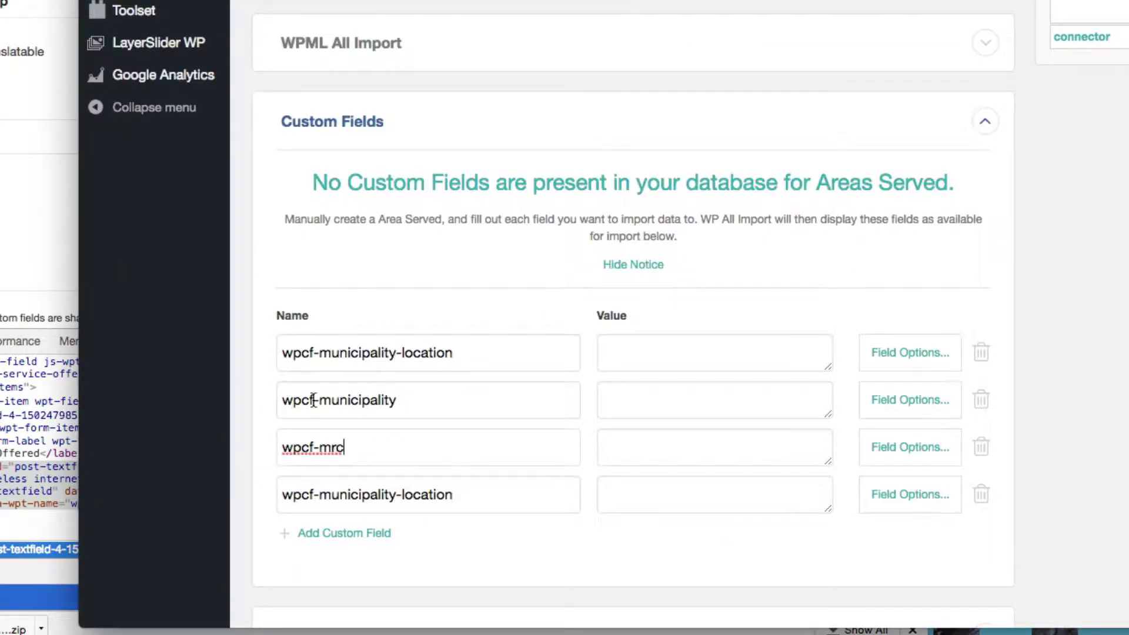
pyautogui.moveTo(319, 401); pyautogui.dragTo(397, 402)
pyautogui.moveTo(451, 495); pyautogui.dragTo(282, 496)
pyautogui.write('wpcf-service-offered')
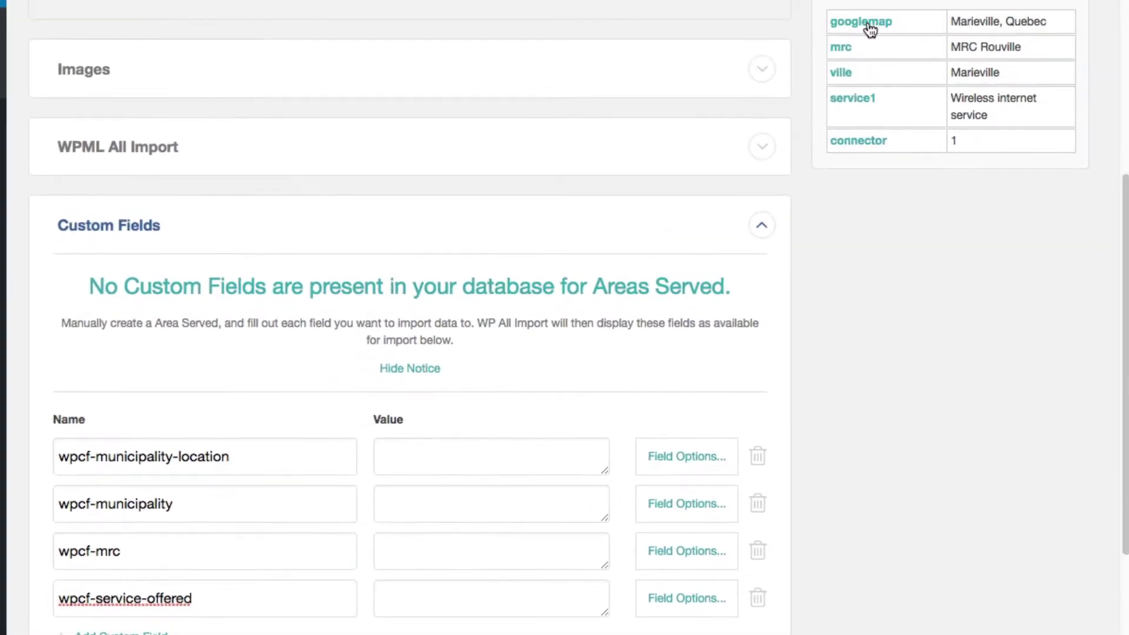
# - Map {googlemap[1]}, {ville[1]}, {mrc[1]} and {service1[1]} into the four custom field values
pyautogui.moveTo(869, 28); pyautogui.dragTo(437, 453)
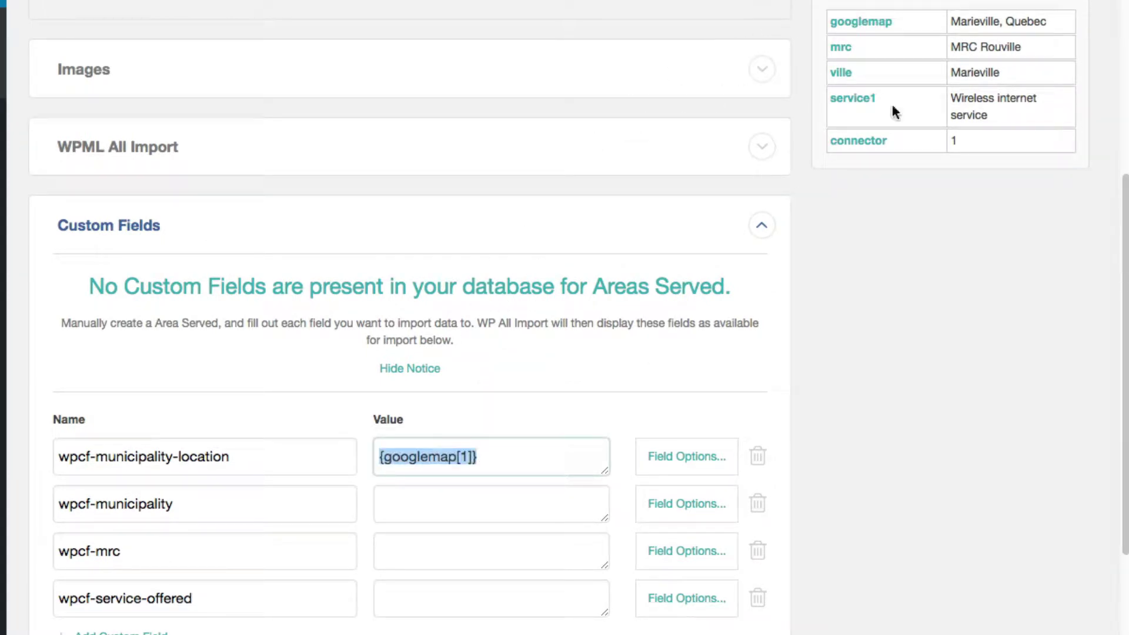
pyautogui.moveTo(844, 51); pyautogui.dragTo(412, 553)
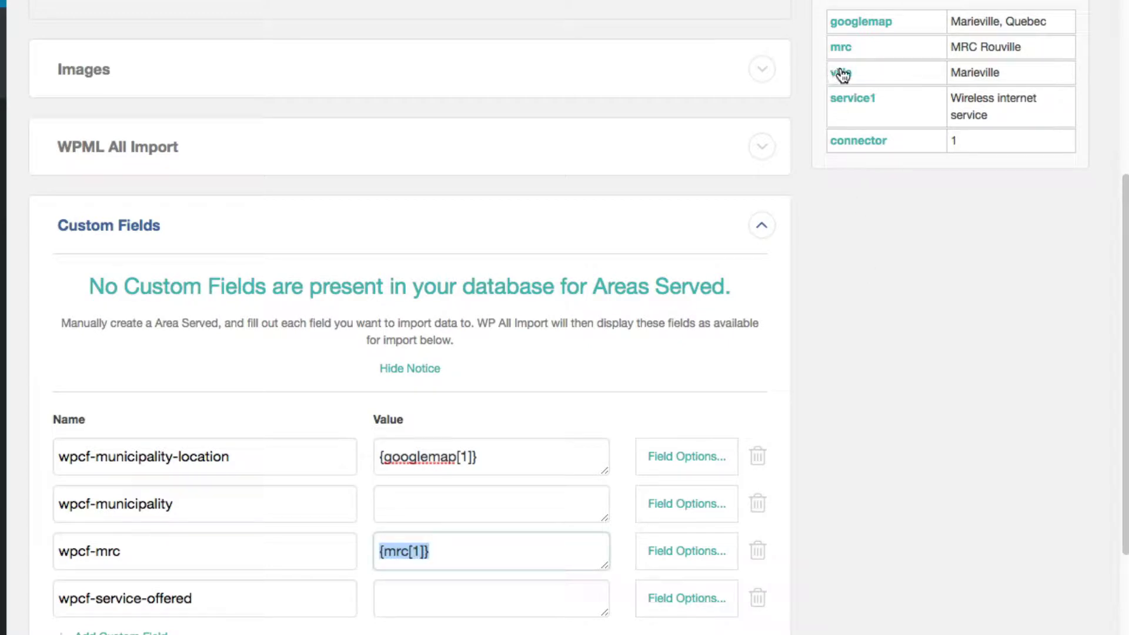
pyautogui.moveTo(840, 73); pyautogui.dragTo(416, 503)
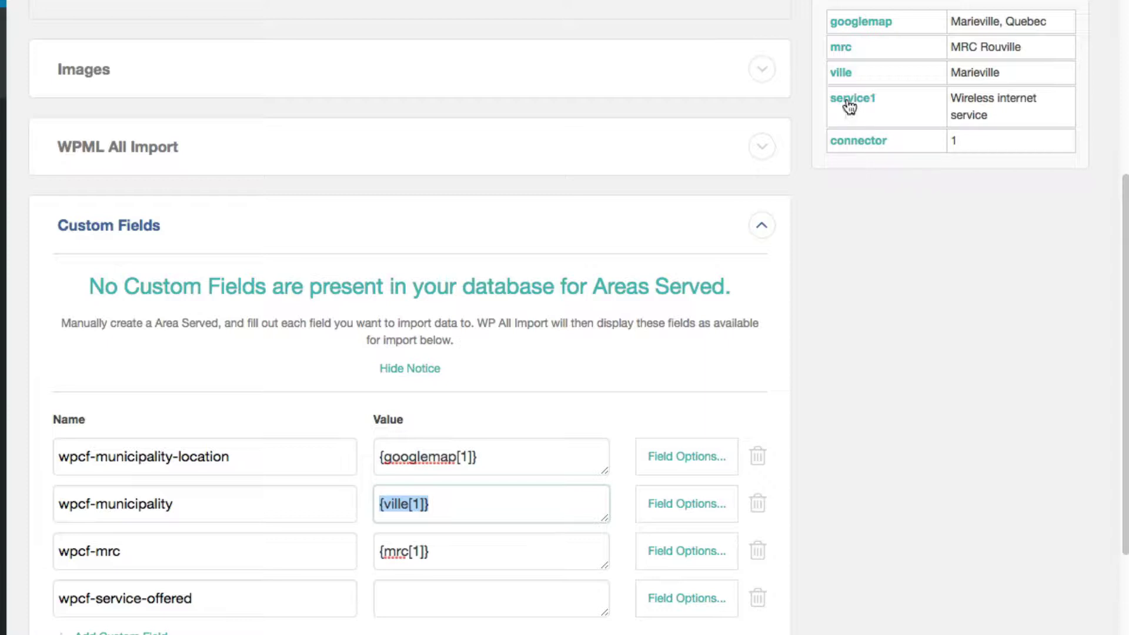
pyautogui.moveTo(850, 104); pyautogui.dragTo(440, 599)
# - Enable saving these settings as a template named 'directory'
pyautogui.scroll(-5, 947, 457)
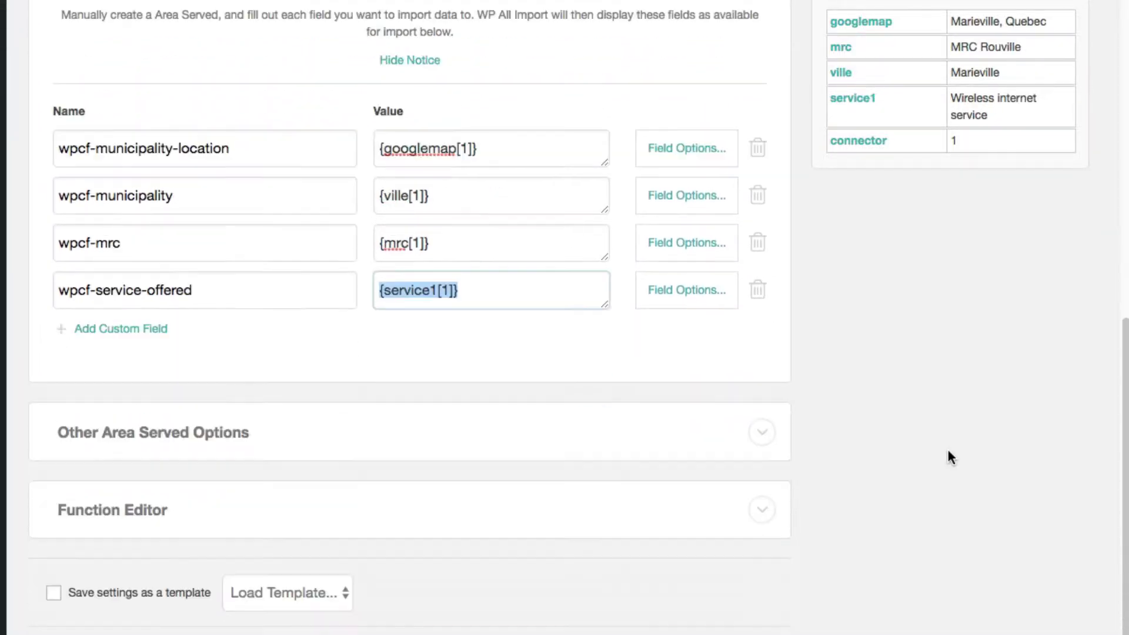
pyautogui.scroll(-2, 948, 451)
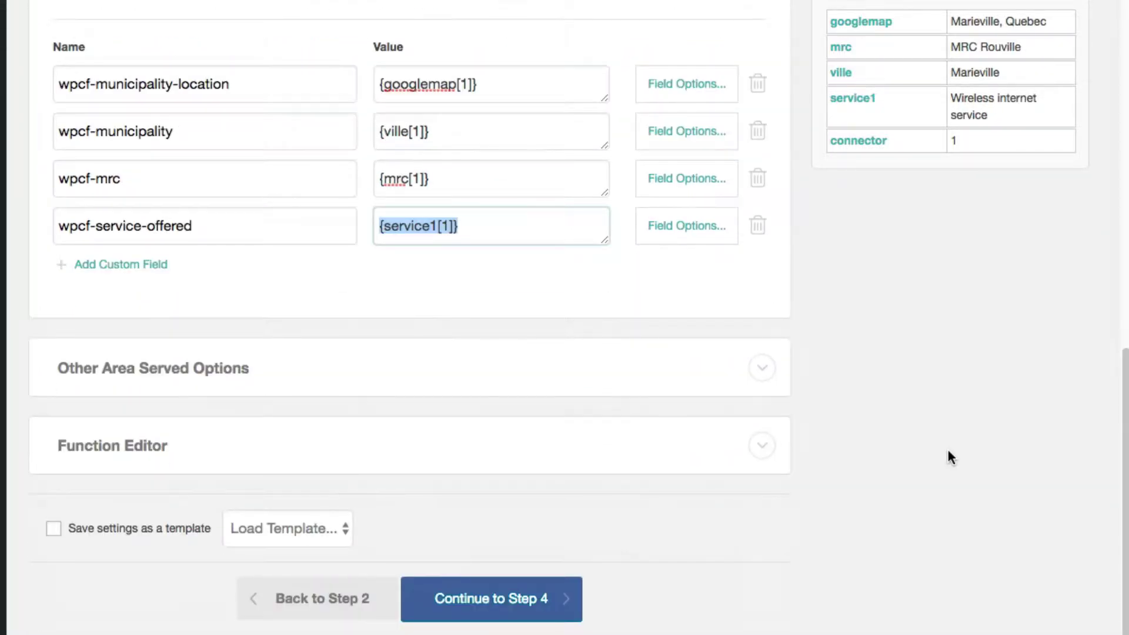
pyautogui.click(54, 528)
pyautogui.click(358, 527)
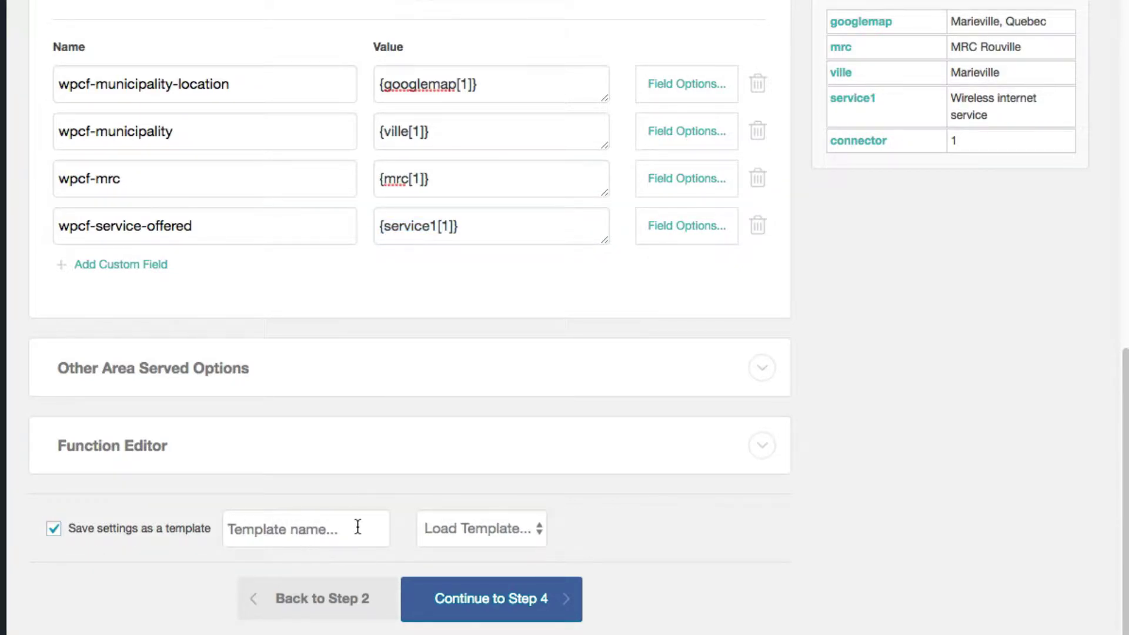
pyautogui.write('director')
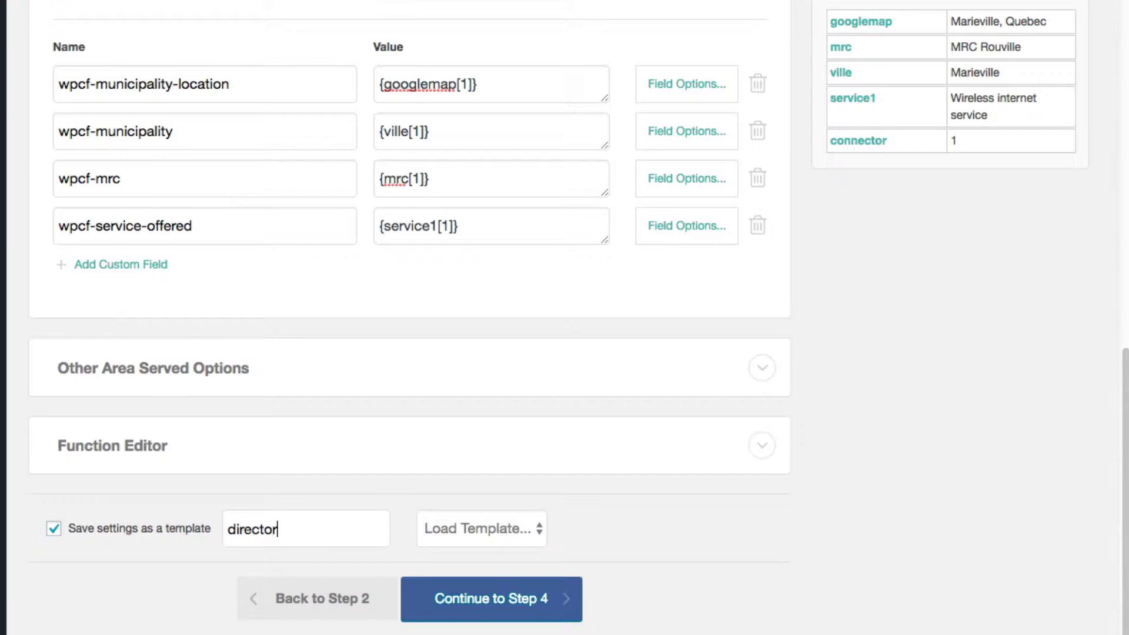
pyautogui.write('y')
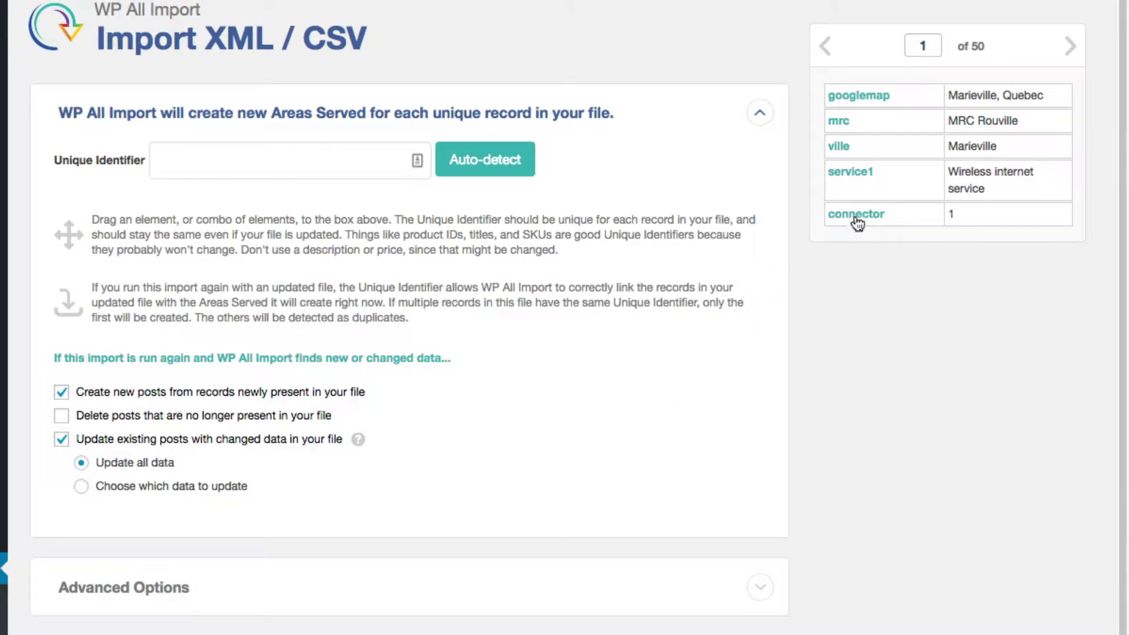
# - Set {connector[1]} as the Unique Identifier and briefly expand the Advanced Options
pyautogui.moveTo(857, 222); pyautogui.dragTo(194, 159)
pyautogui.moveTo(892, 215); pyautogui.dragTo(219, 168)
pyautogui.moveTo(846, 220); pyautogui.dragTo(227, 162)
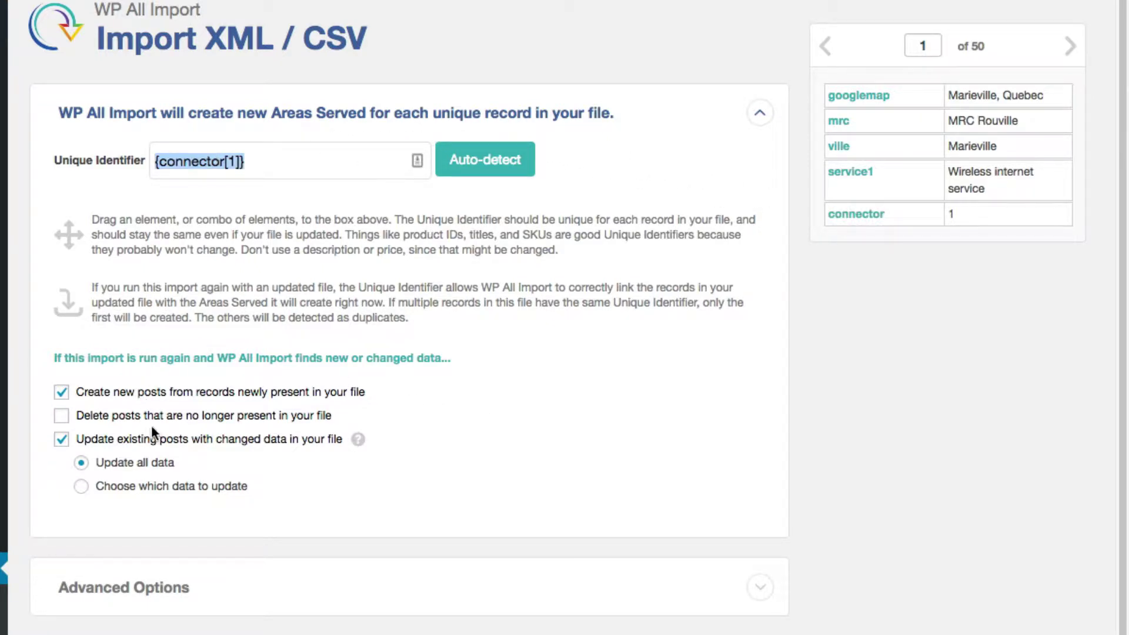
pyautogui.scroll(-2, 573, 414)
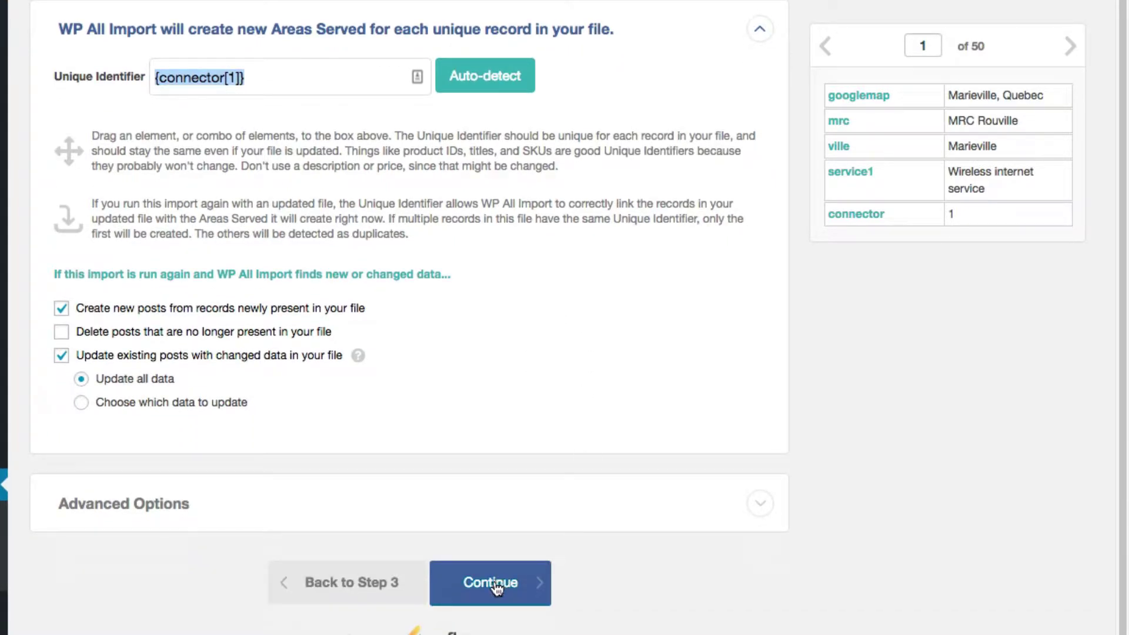
pyautogui.click(755, 506)
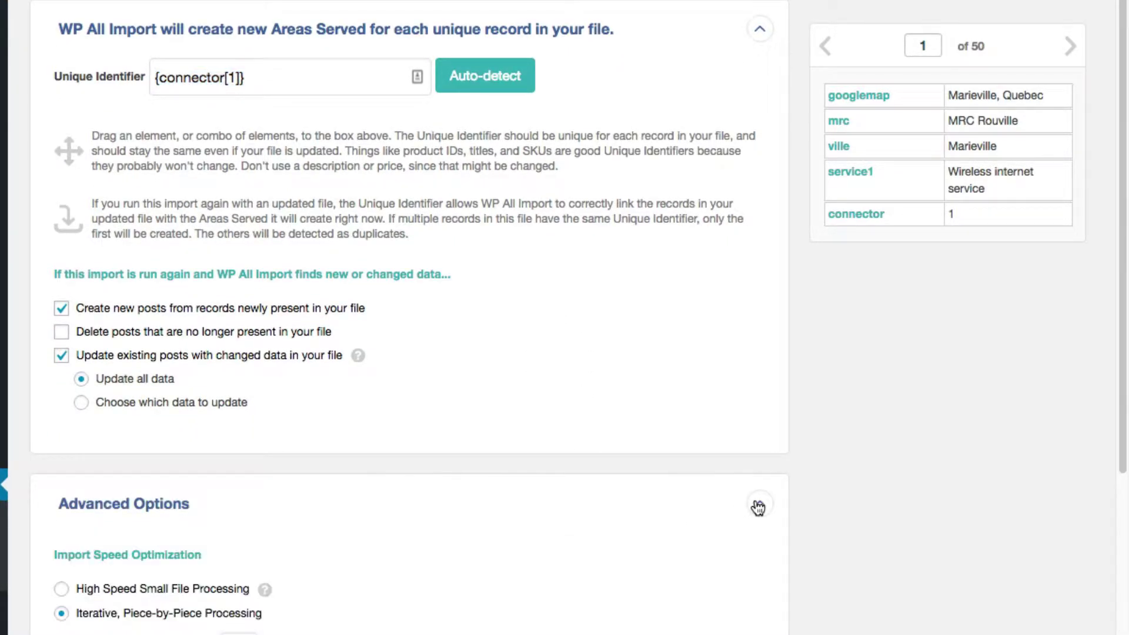
pyautogui.click(758, 507)
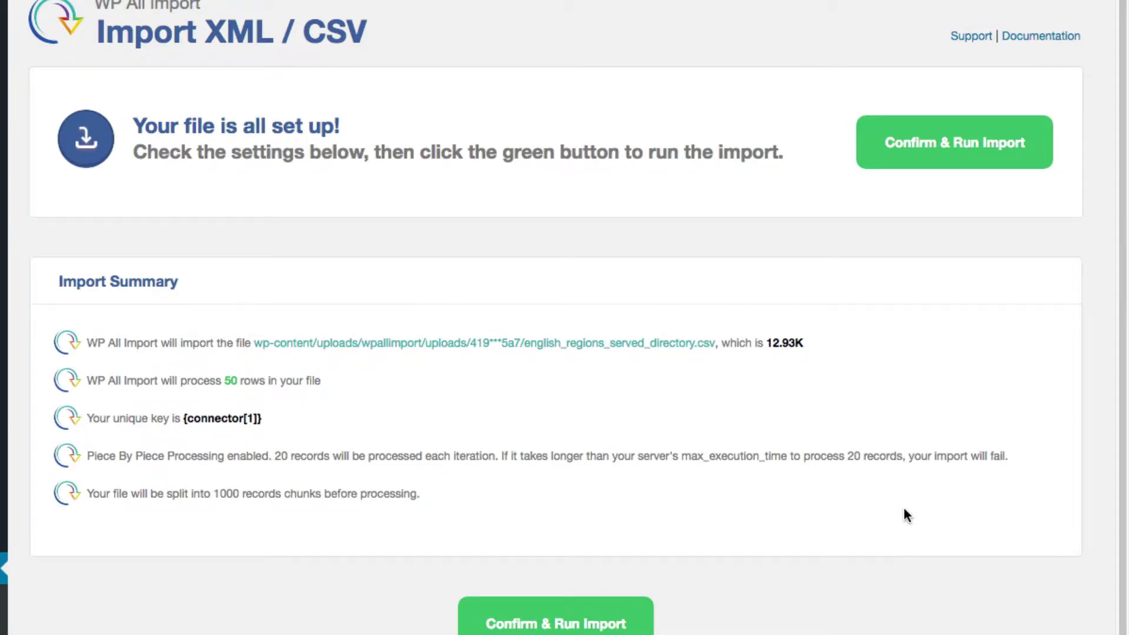
# - Run the english_regions_served_directory.csv import and wait for Import Complete
pyautogui.click(979, 150)
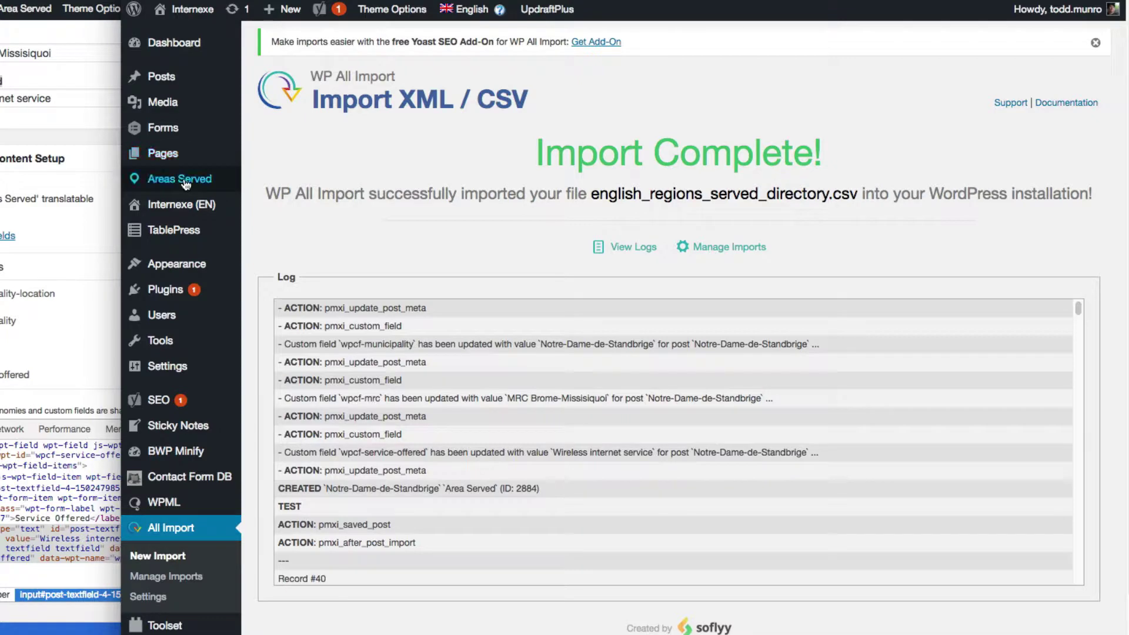
pyautogui.moveTo(240, 184)
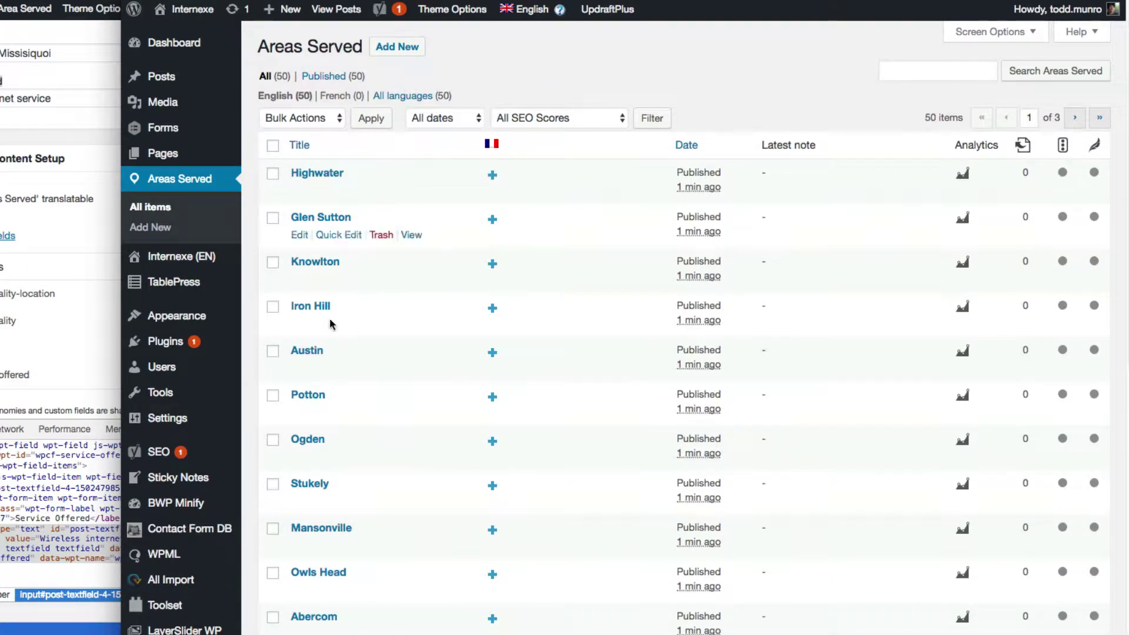
# - Open the Highwater Area Served entry and check its MRC field value
pyautogui.click(316, 174)
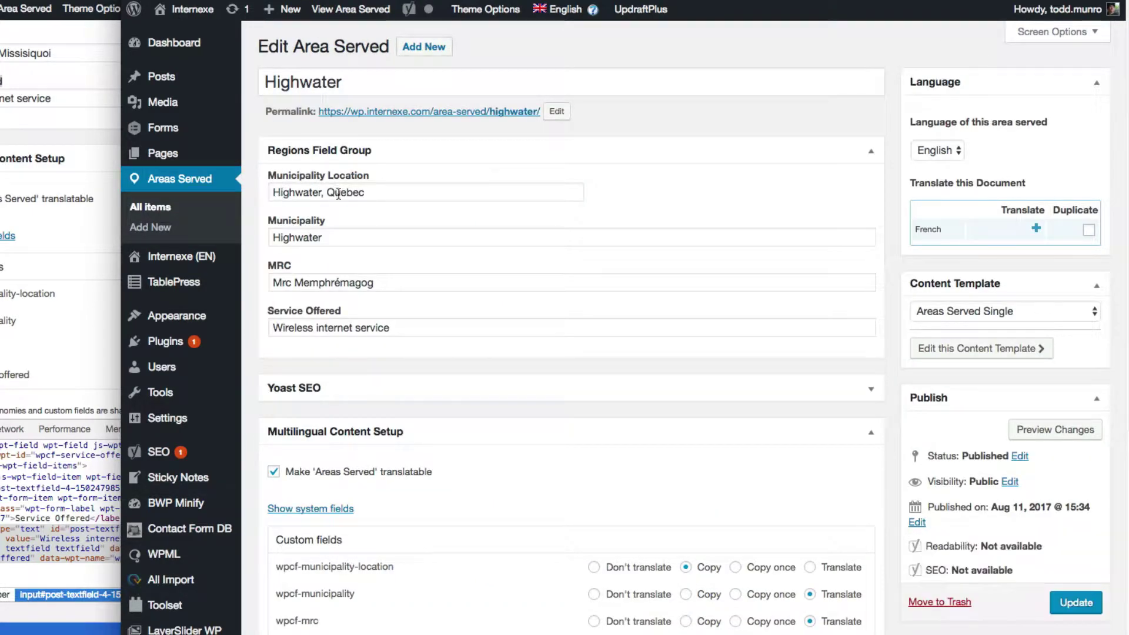
pyautogui.click(340, 284)
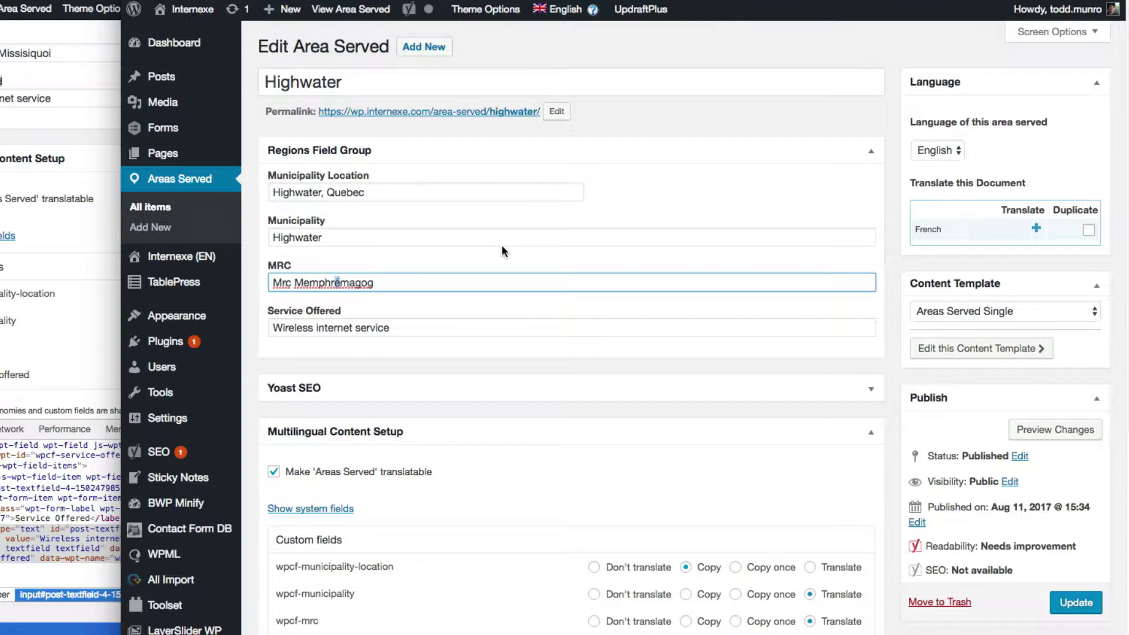
# - Start a new import and upload french-regions-served-directory.csv from the Desktop
pyautogui.moveTo(171, 582)
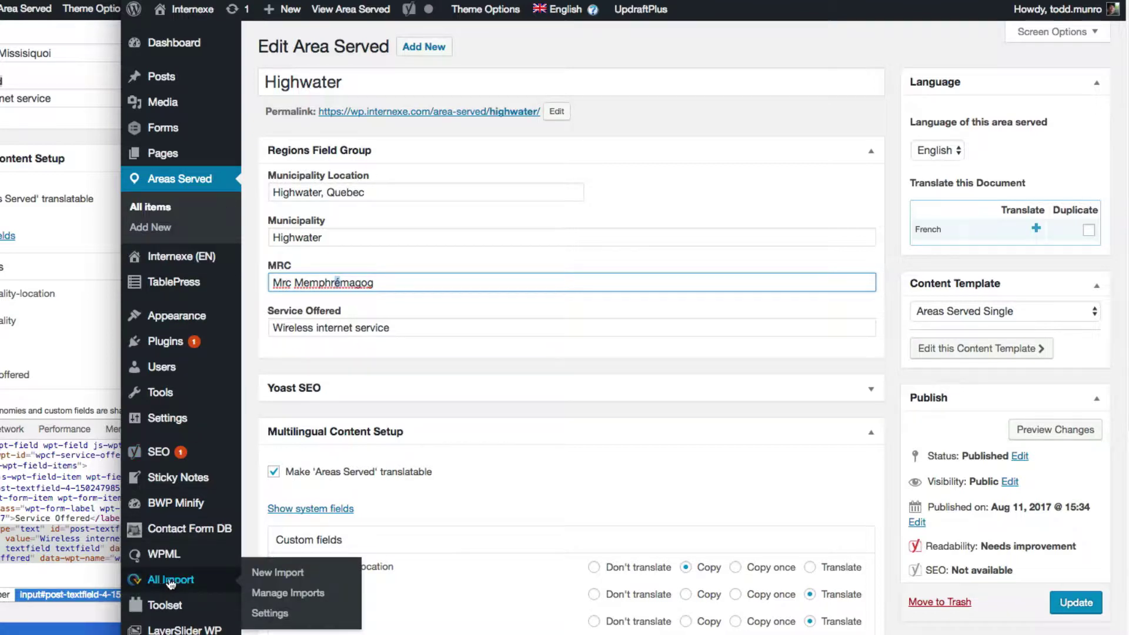
pyautogui.click(276, 572)
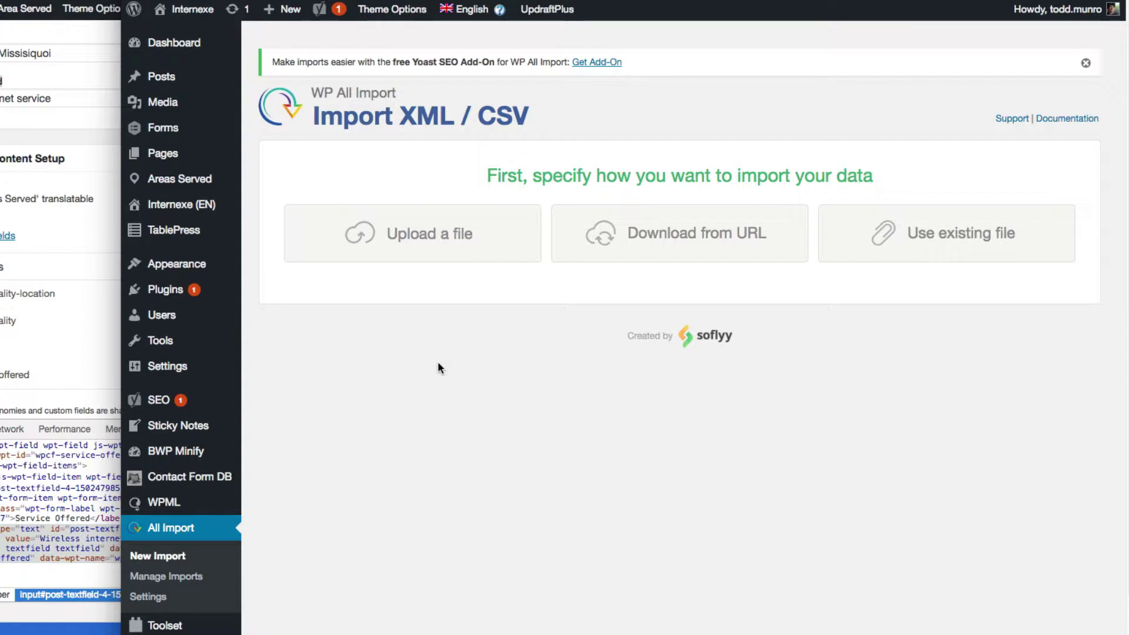
pyautogui.click(414, 246)
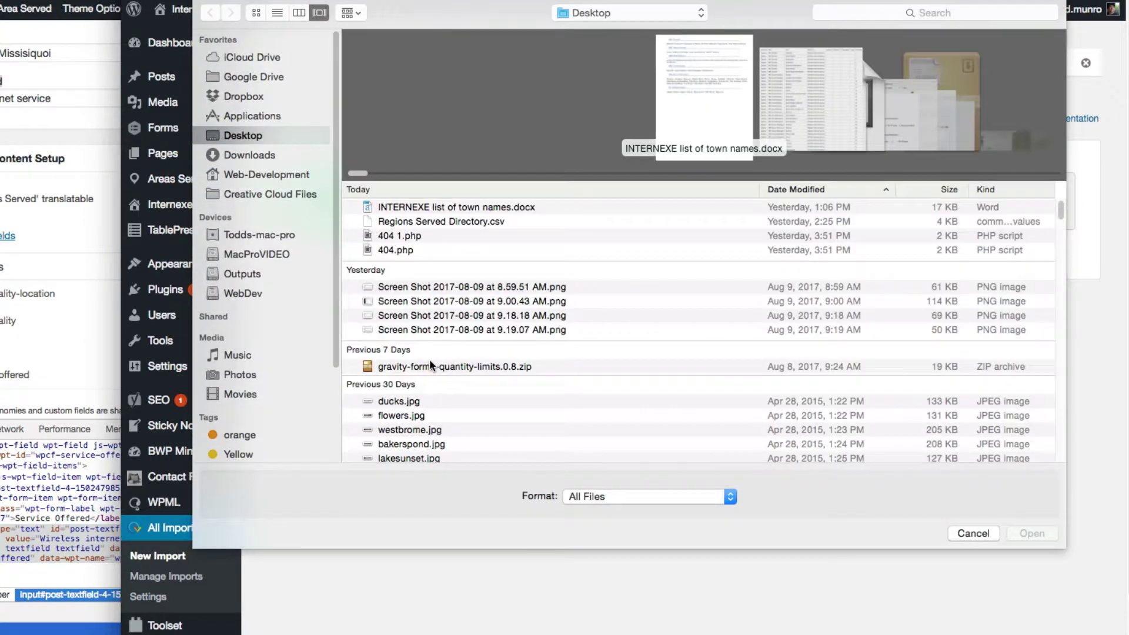
pyautogui.scroll(-15, 430, 362)
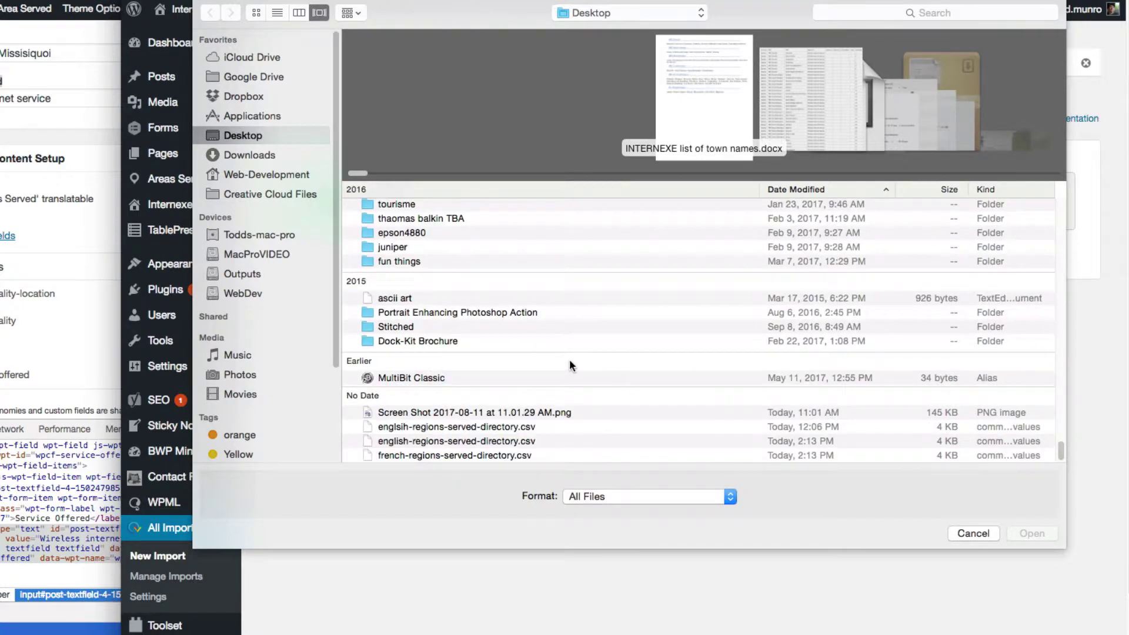
pyautogui.click(461, 453)
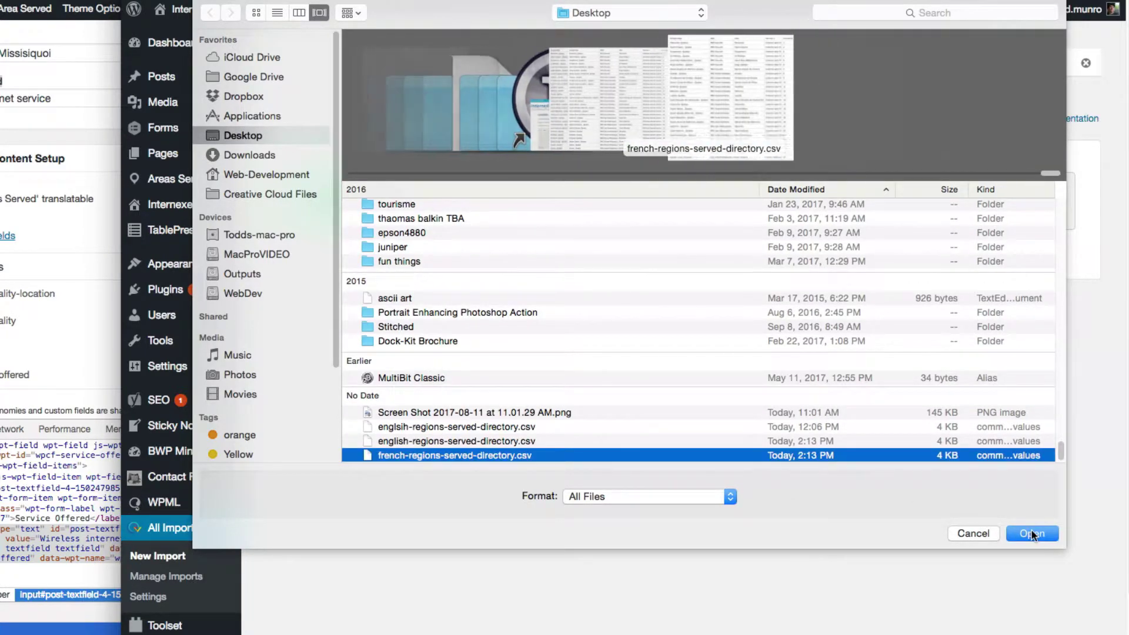
pyautogui.click(1029, 534)
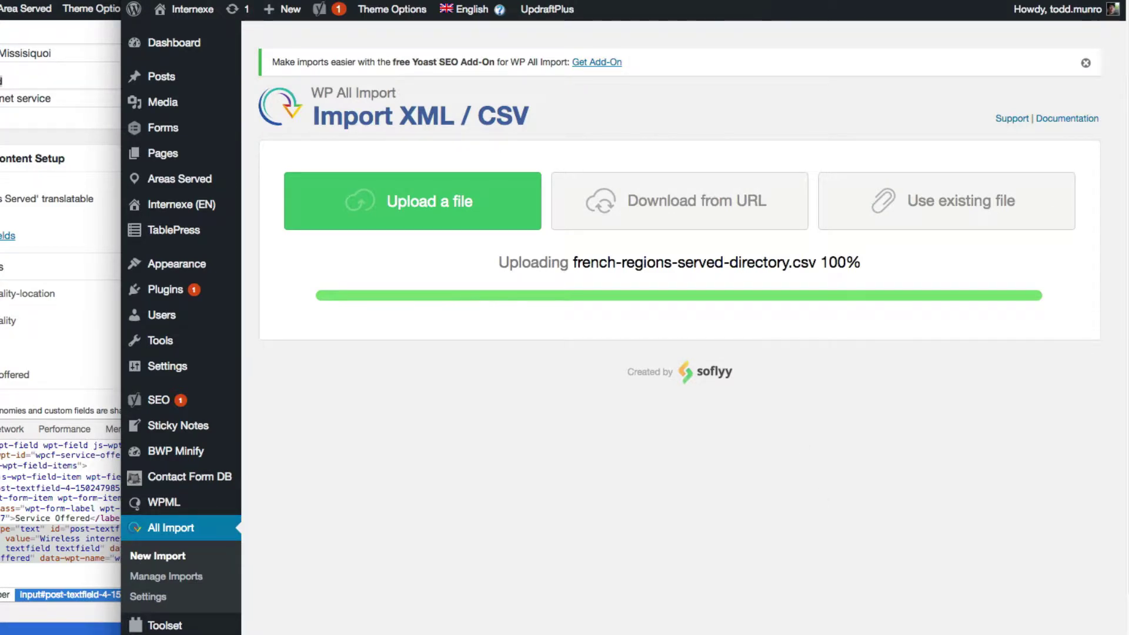
pyautogui.click(865, 632)
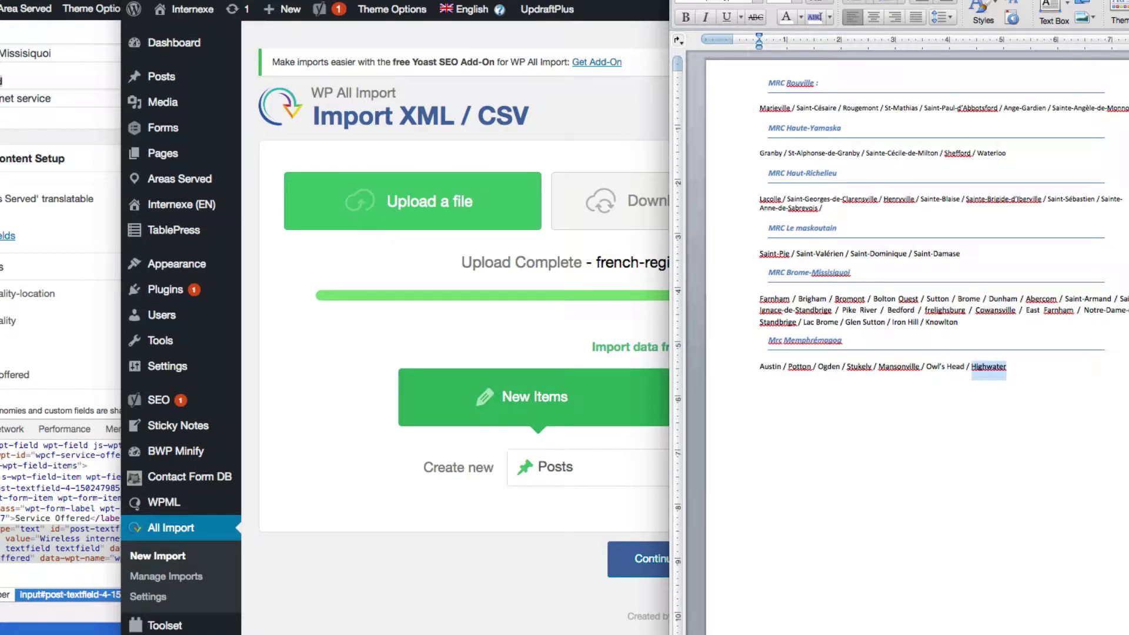
pyautogui.press('super+m')
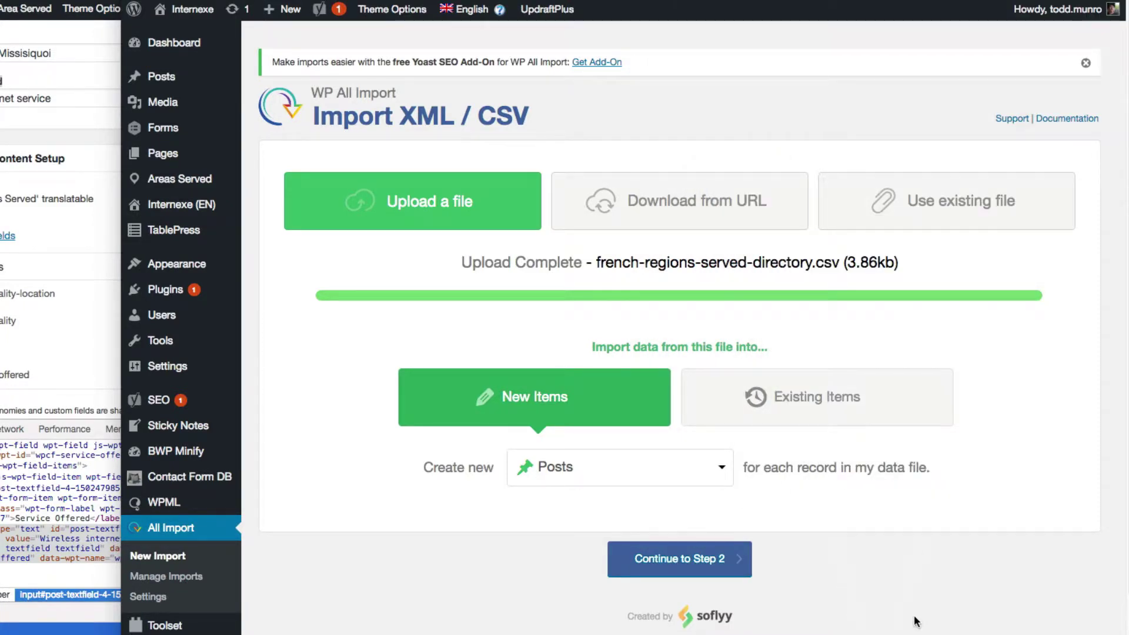
# - Create new Areas Served from the French file and advance through Step 2 to Step 3
pyautogui.click(721, 465)
pyautogui.scroll(-5, 616, 499)
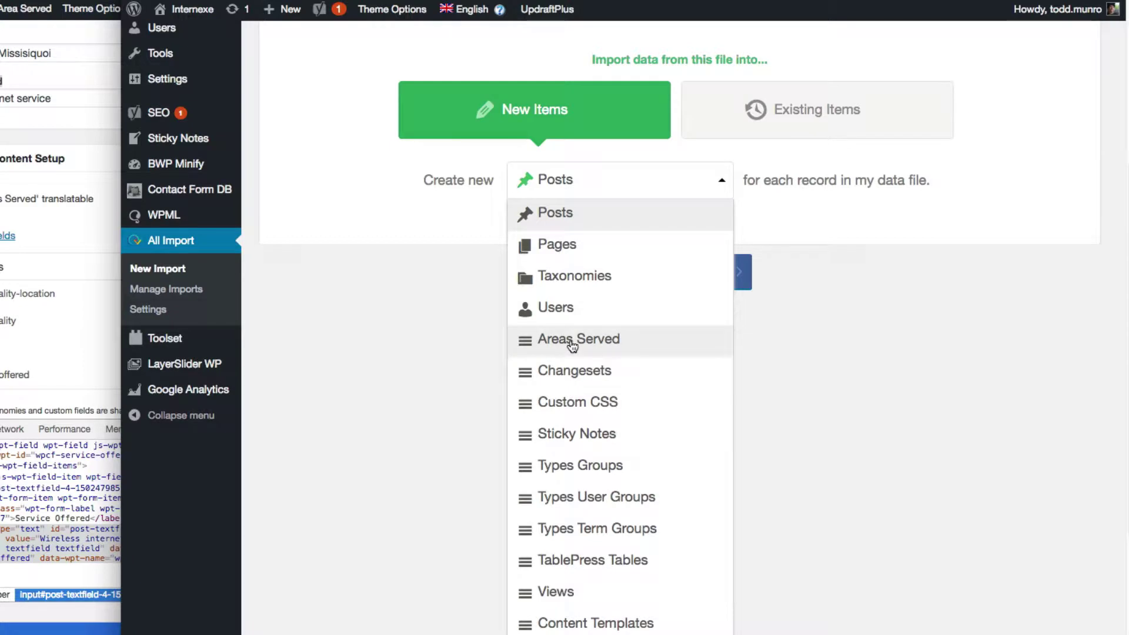
pyautogui.click(574, 347)
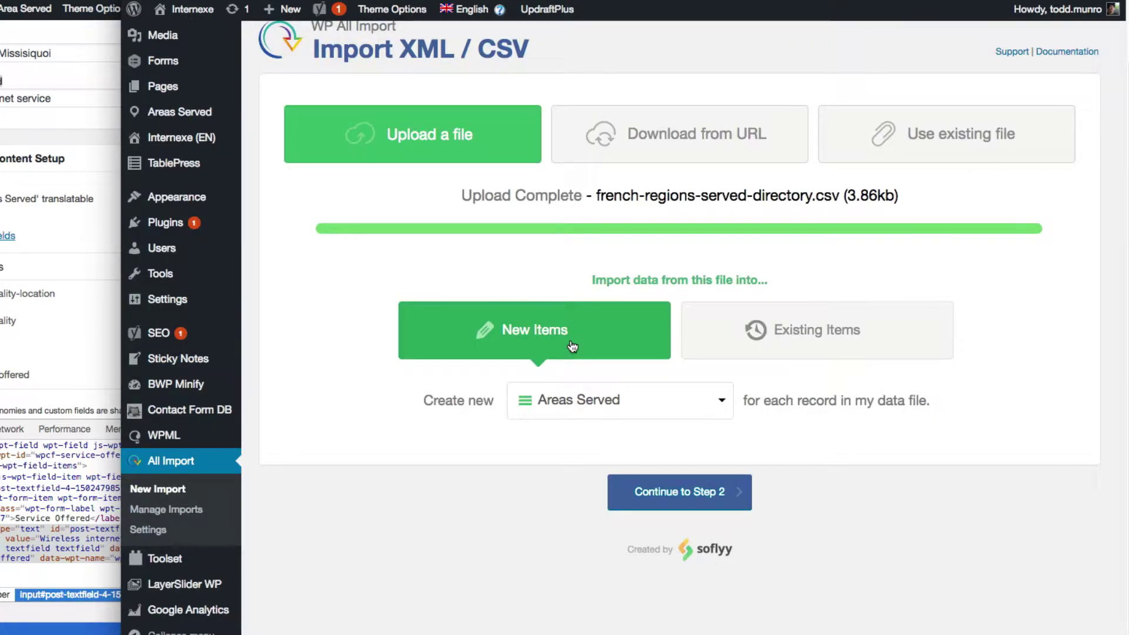
pyautogui.click(652, 488)
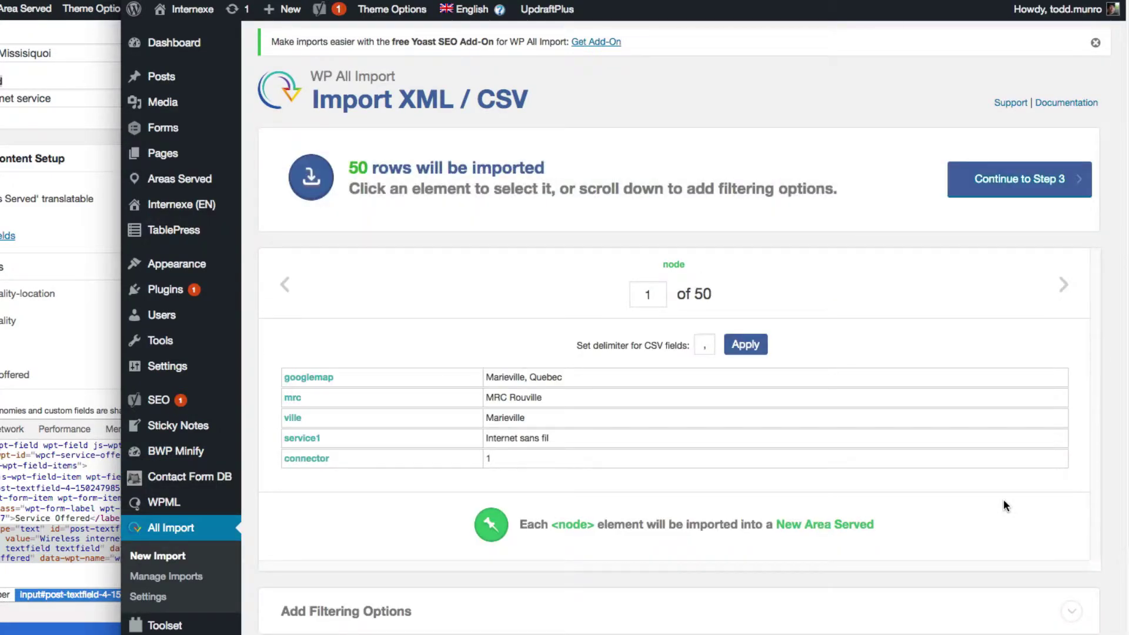
pyautogui.scroll(-3, 1003, 500)
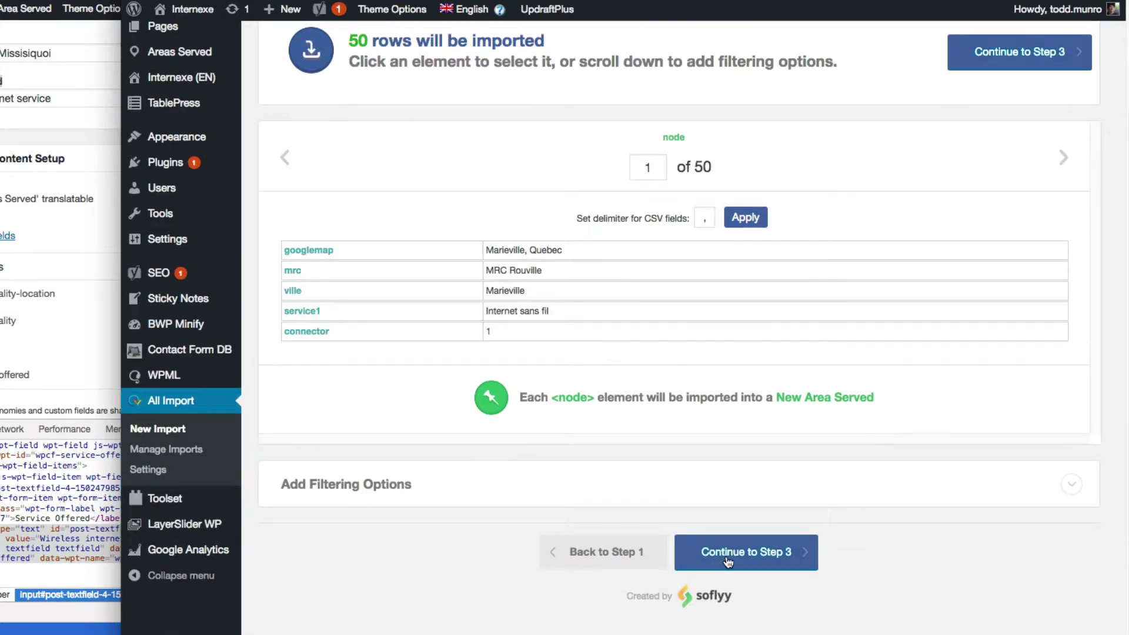
pyautogui.click(728, 562)
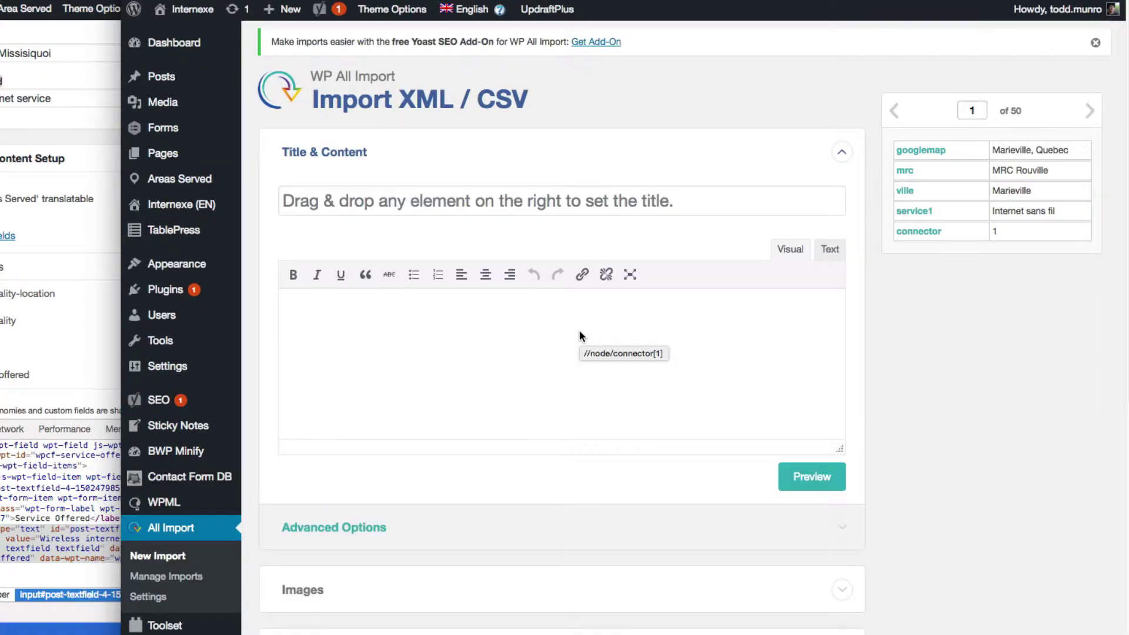
# - Load the saved 'directory' template into the French import
pyautogui.scroll(-7, 956, 509)
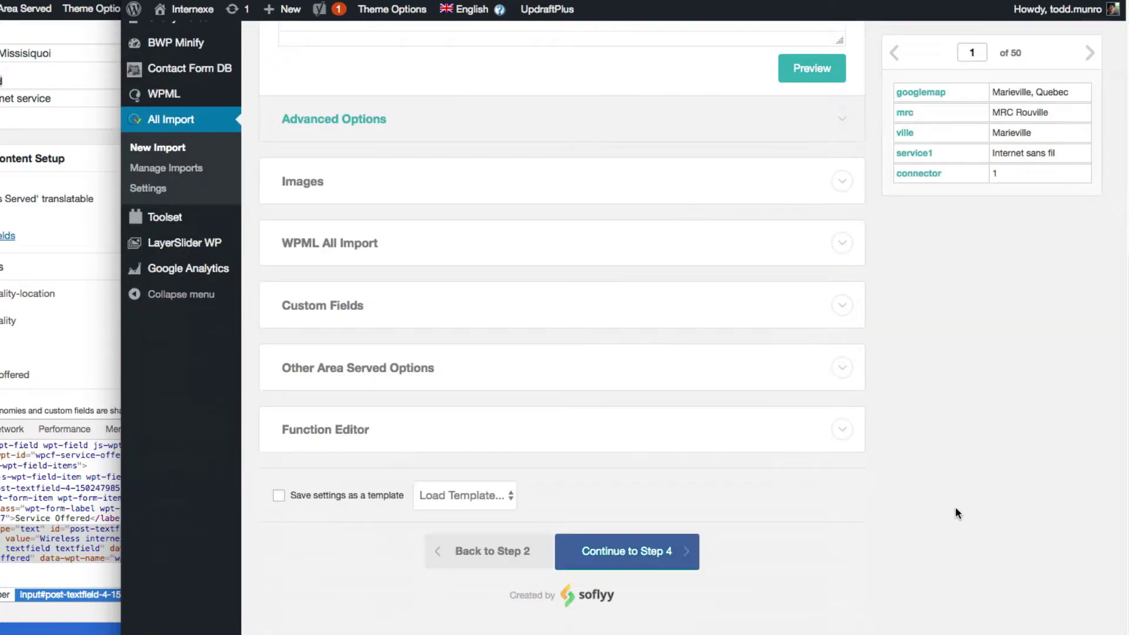
pyautogui.click(462, 495)
pyautogui.click(454, 512)
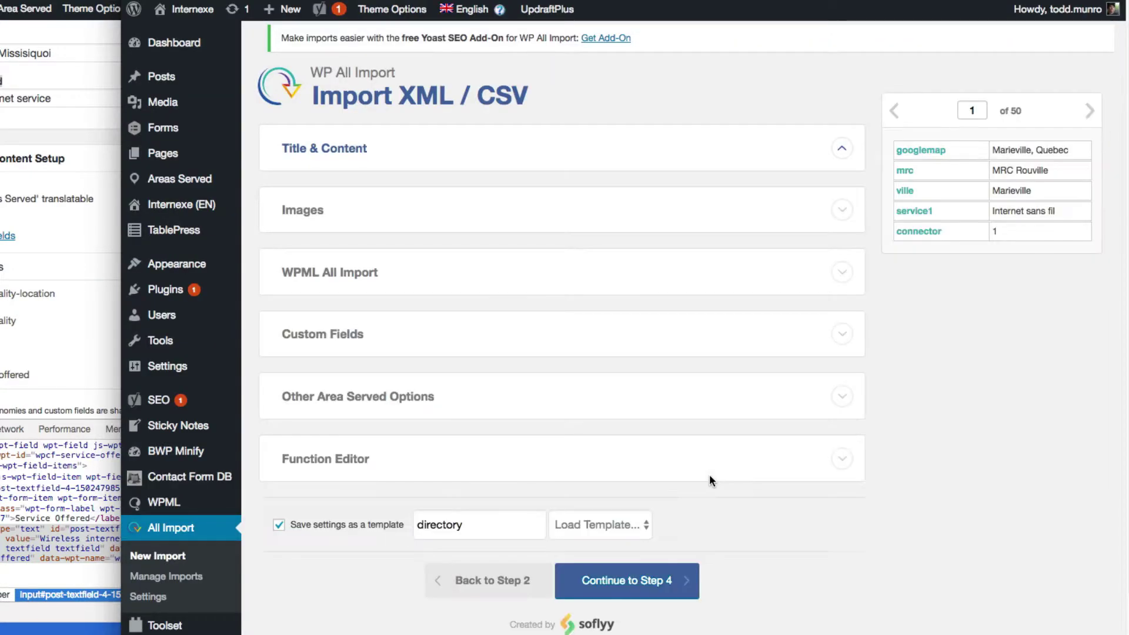
pyautogui.click(841, 150)
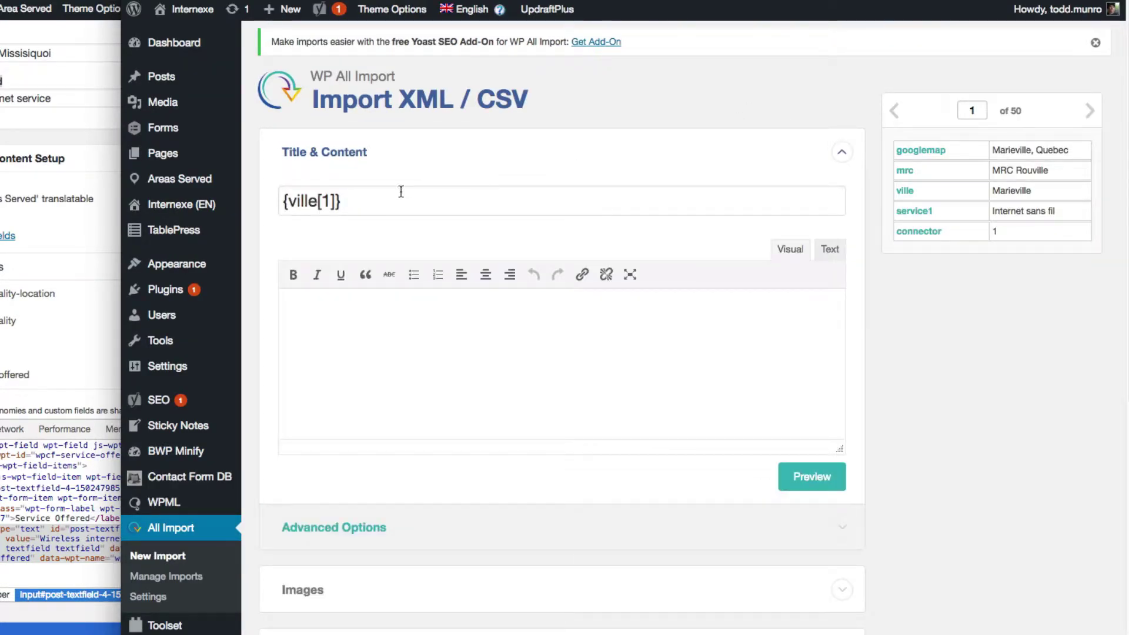
# - Set the import language to French, translating the English regions parent import
pyautogui.scroll(-5, 894, 474)
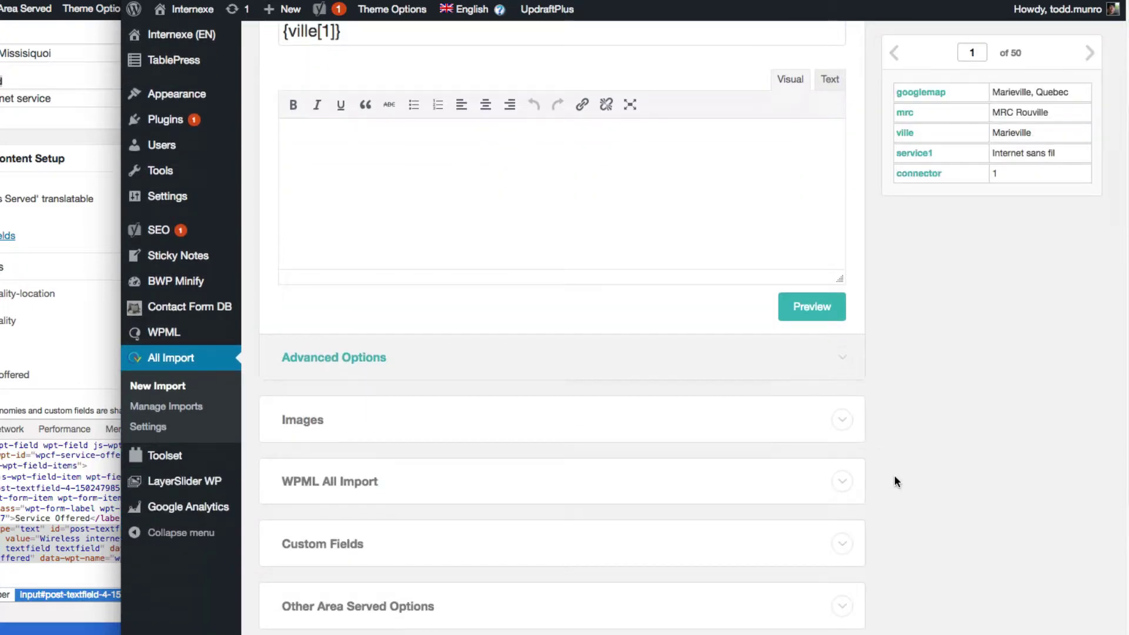
pyautogui.click(517, 446)
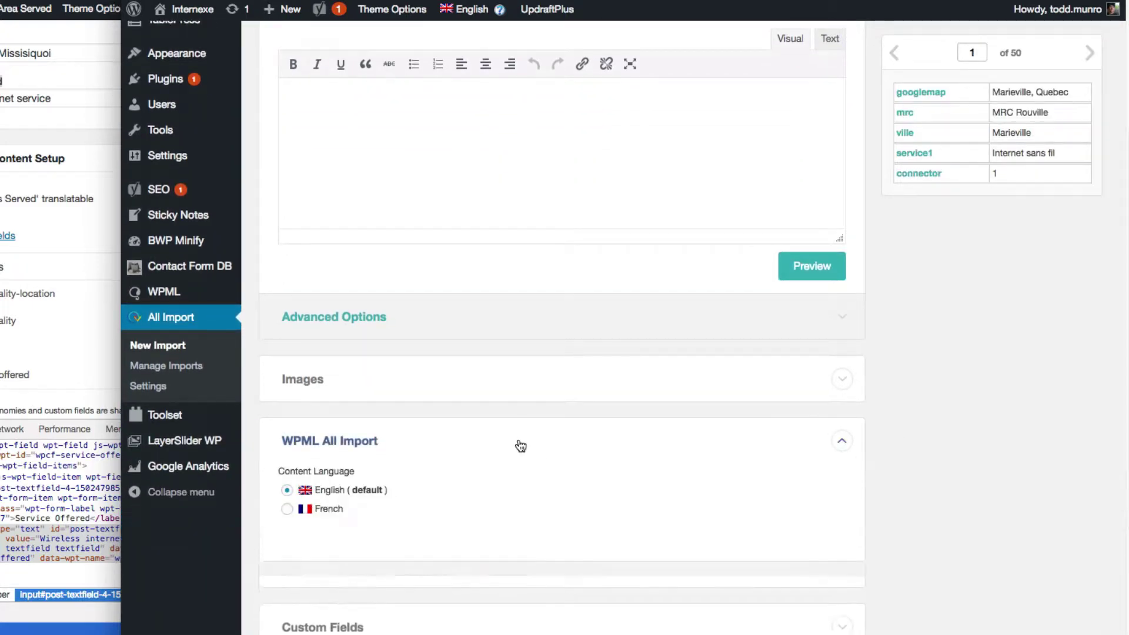
pyautogui.scroll(-5, 910, 493)
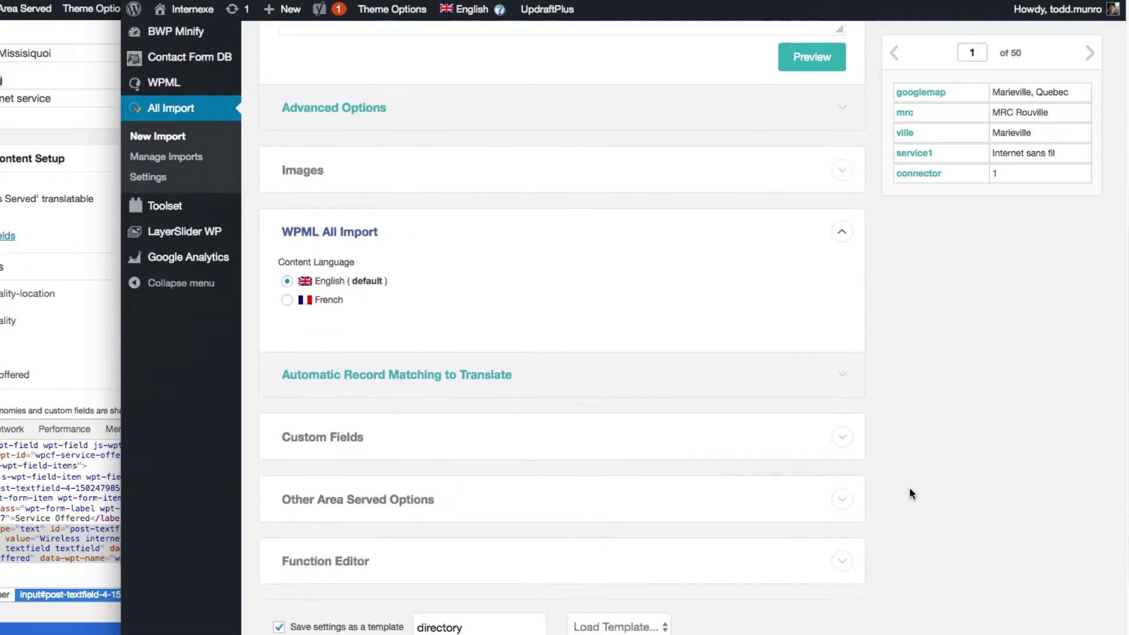
pyautogui.click(287, 300)
pyautogui.click(406, 384)
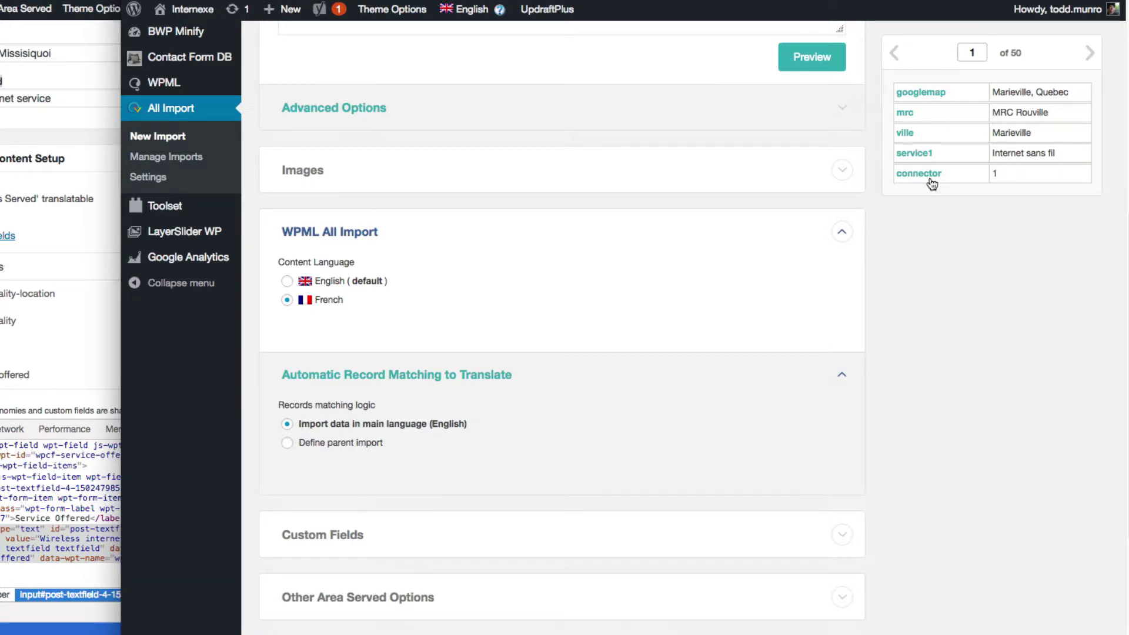
pyautogui.click(288, 444)
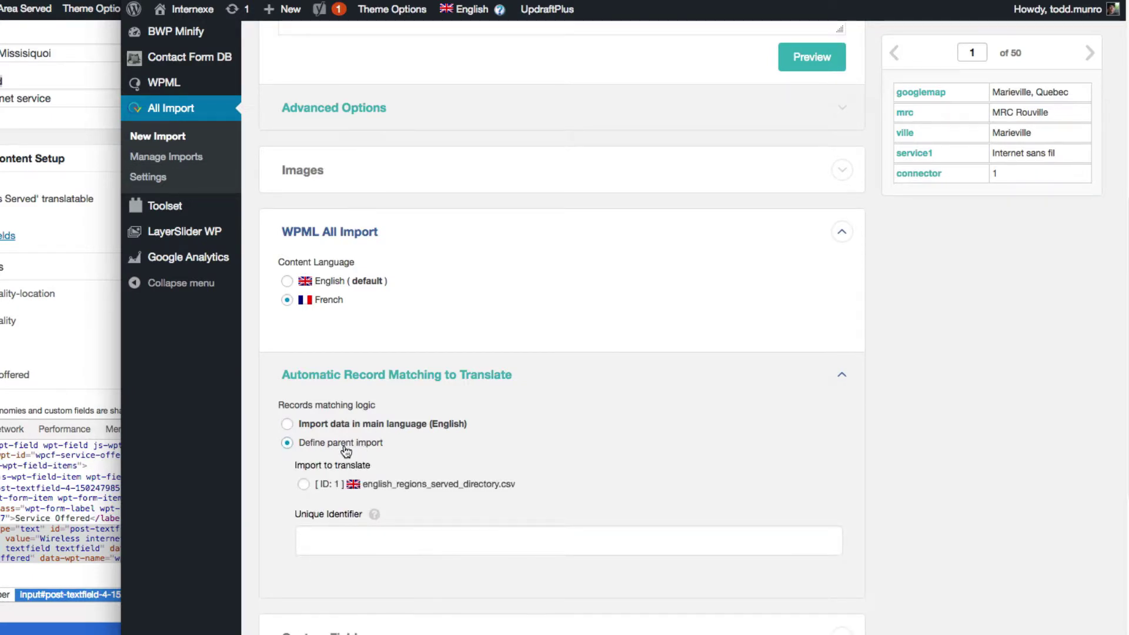
pyautogui.click(304, 484)
# - Match translated records to their parents using {connector[1]} as the Unique Identifier
pyautogui.moveTo(923, 174); pyautogui.dragTo(351, 544)
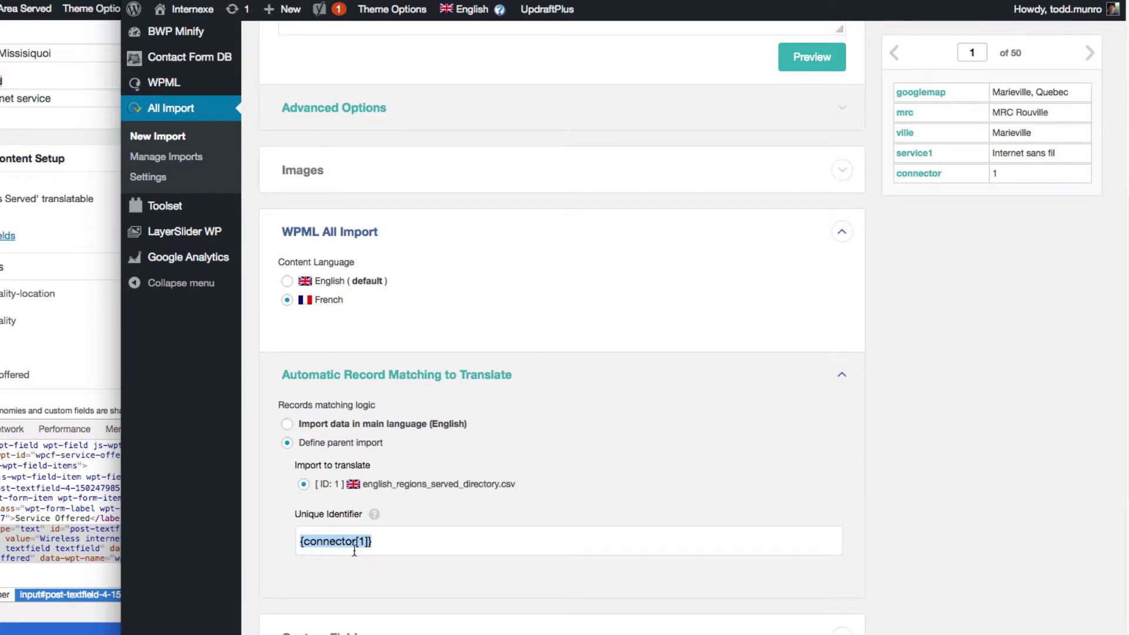
pyautogui.scroll(-1, 908, 478)
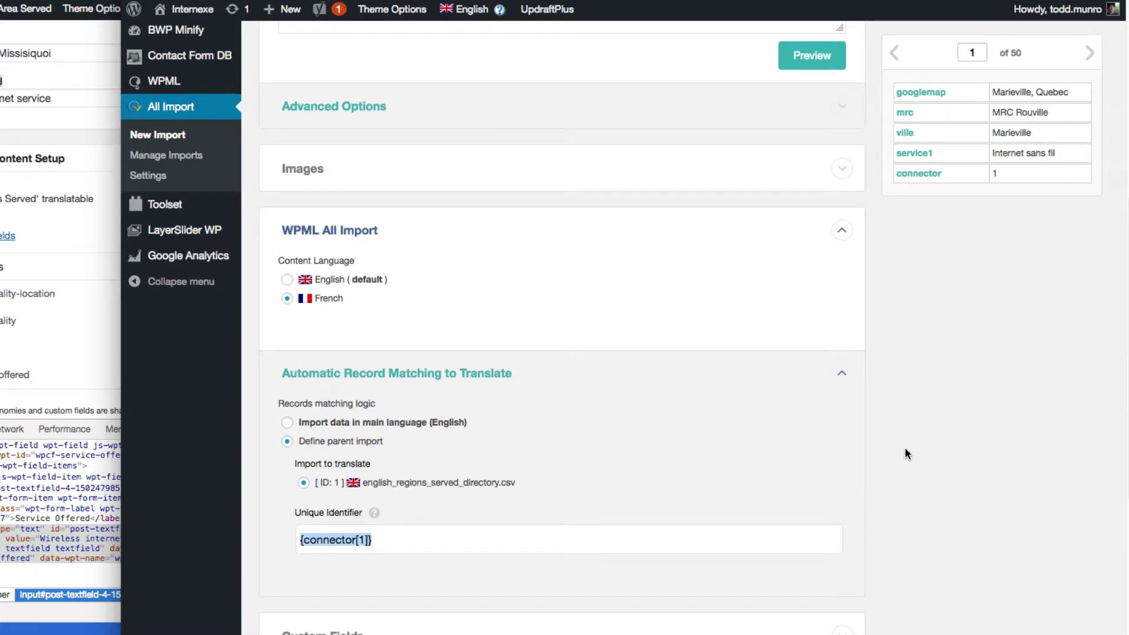
pyautogui.scroll(-1, 906, 453)
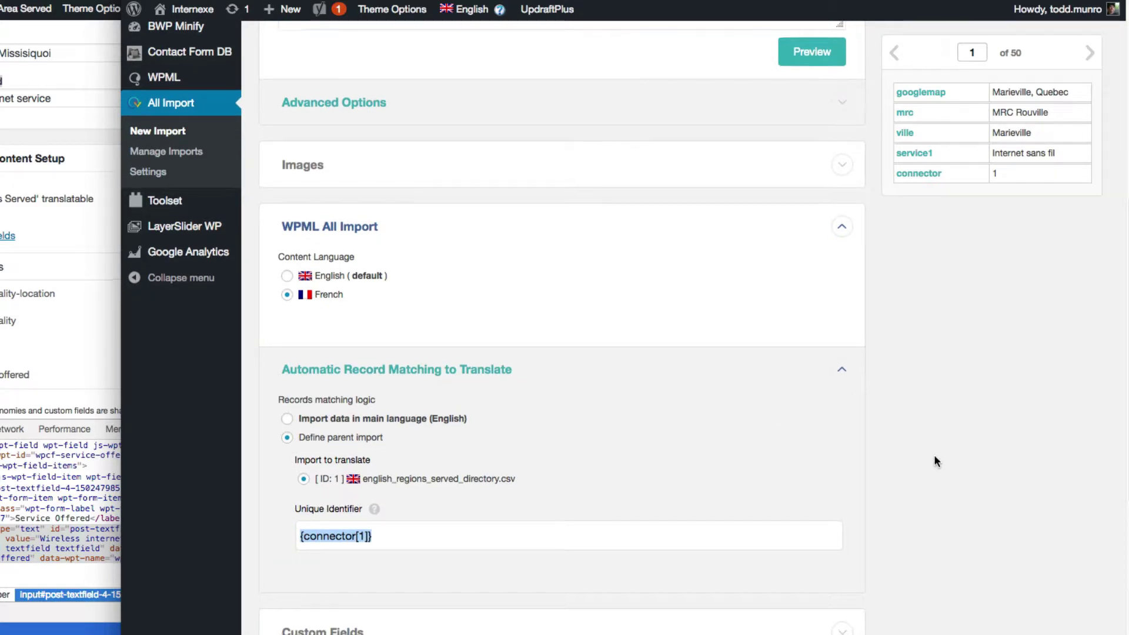
pyautogui.scroll(-5, 936, 461)
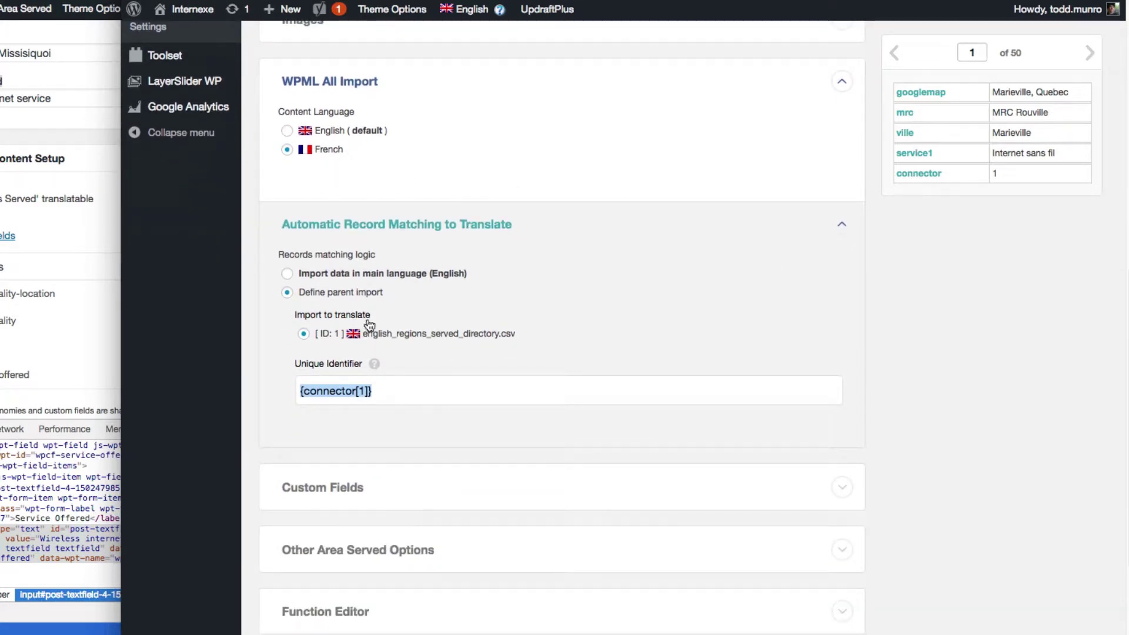
pyautogui.scroll(-4, 892, 438)
pyautogui.scroll(-3, 891, 438)
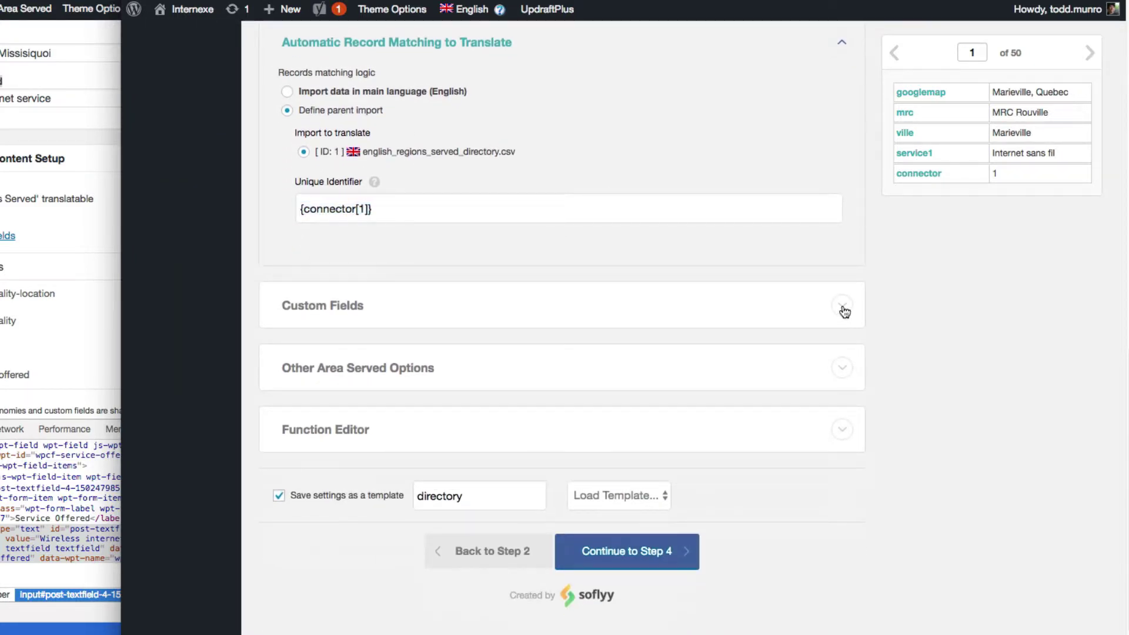
# - Review the custom field mappings and run the French regions import through to completion
pyautogui.click(844, 307)
pyautogui.scroll(-3, 952, 403)
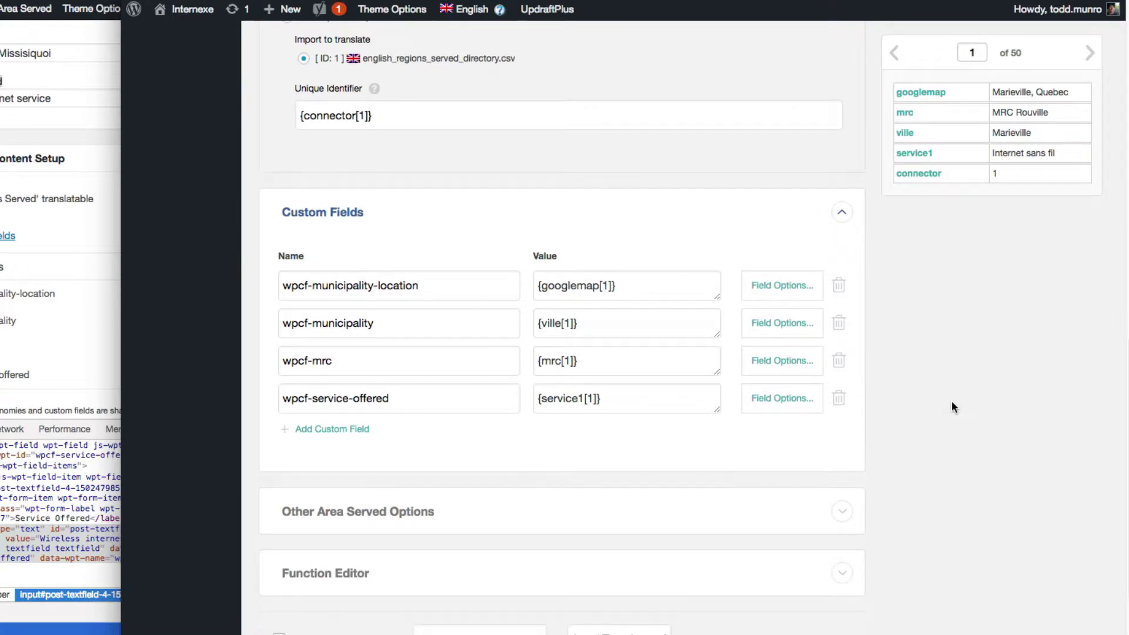
pyautogui.scroll(-5, 952, 406)
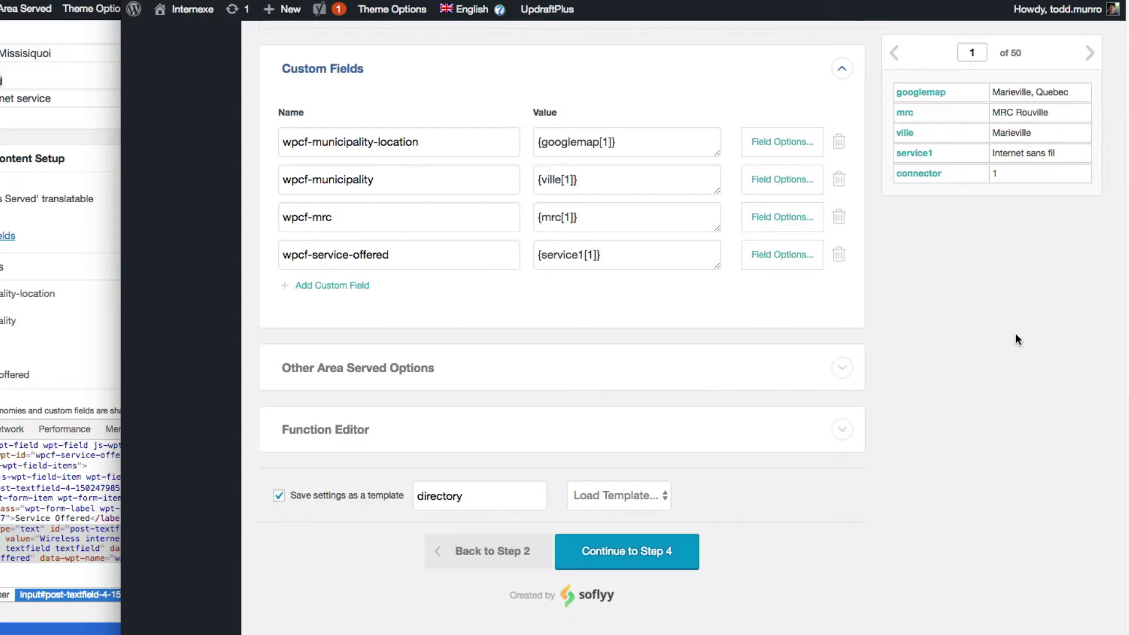
pyautogui.press('Return')
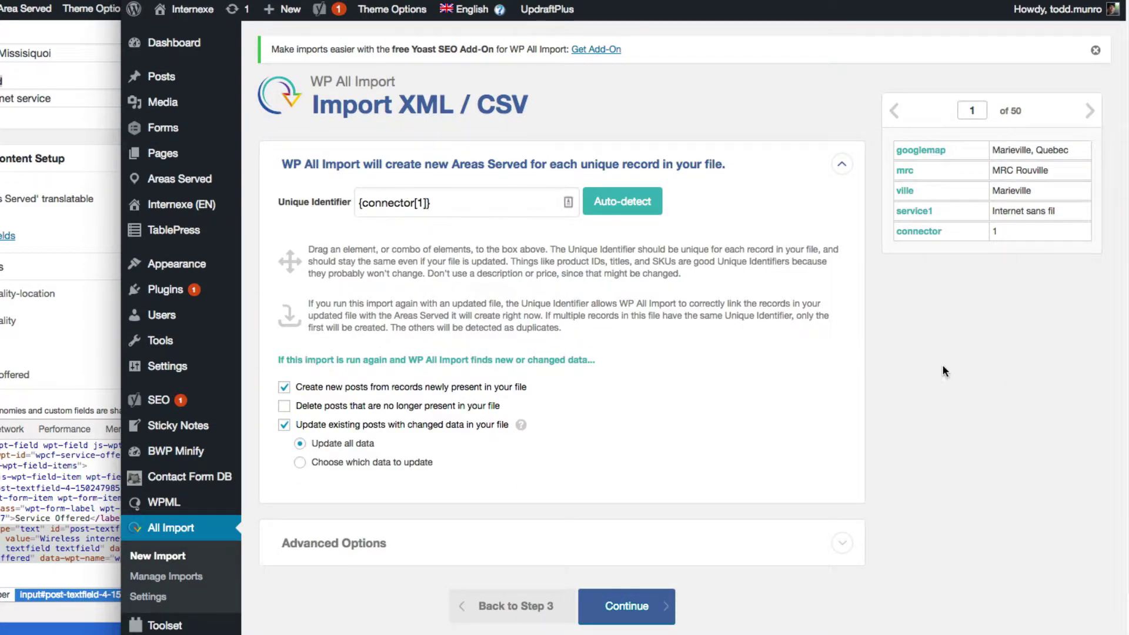
pyautogui.scroll(-3, 942, 365)
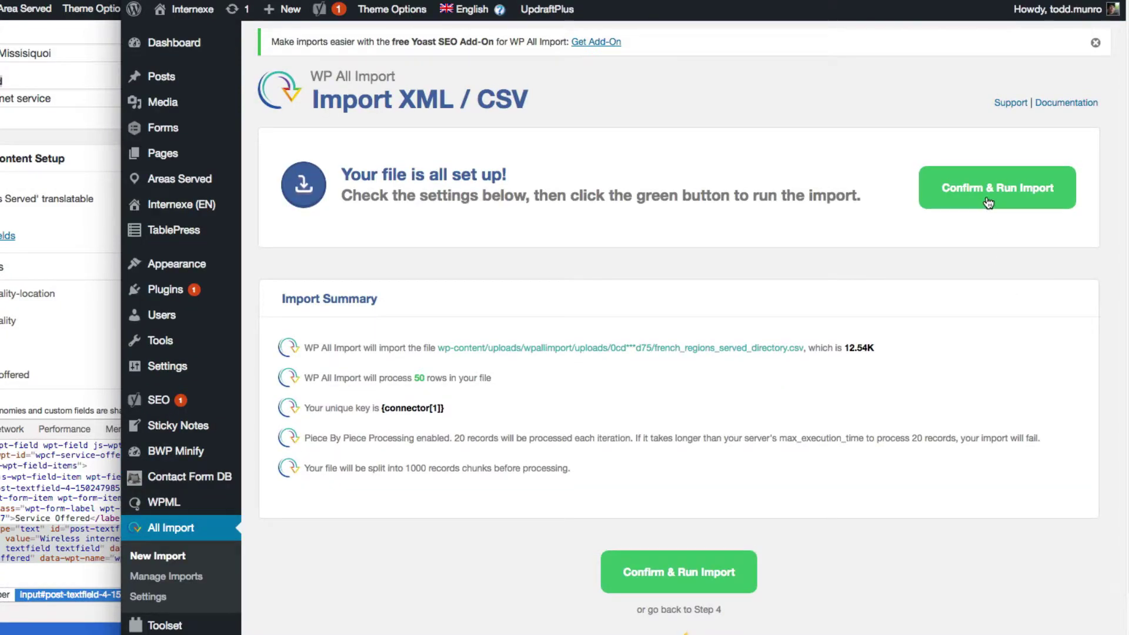
pyautogui.click(990, 199)
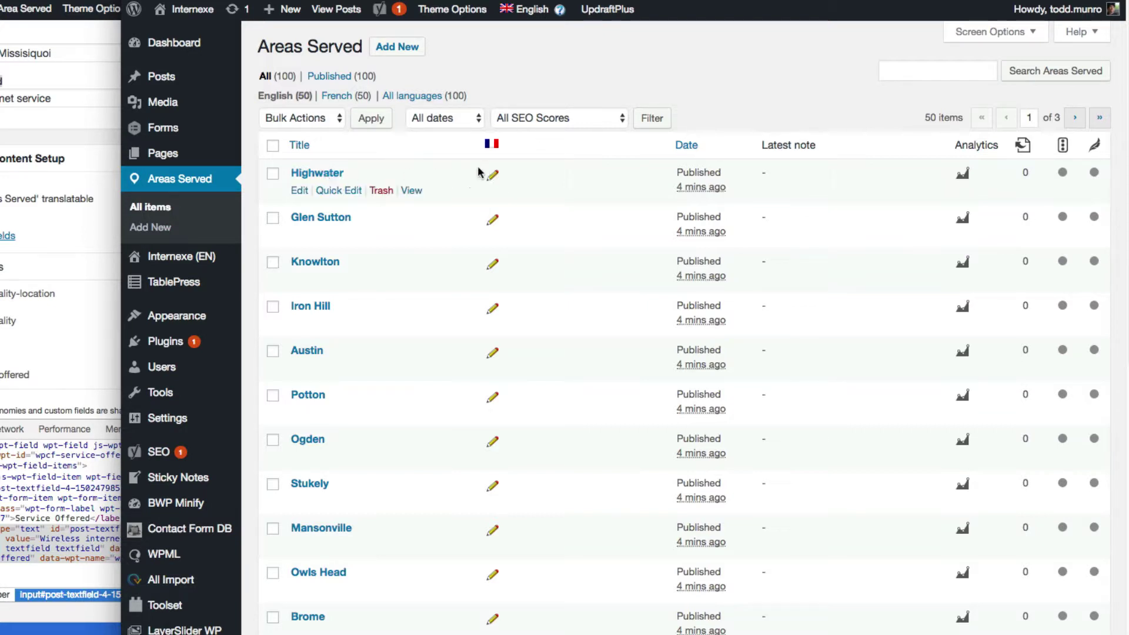
# - Open the French Highwater entry and check its Mrc Memphrémagog region and Internet sans fil service
pyautogui.click(492, 175)
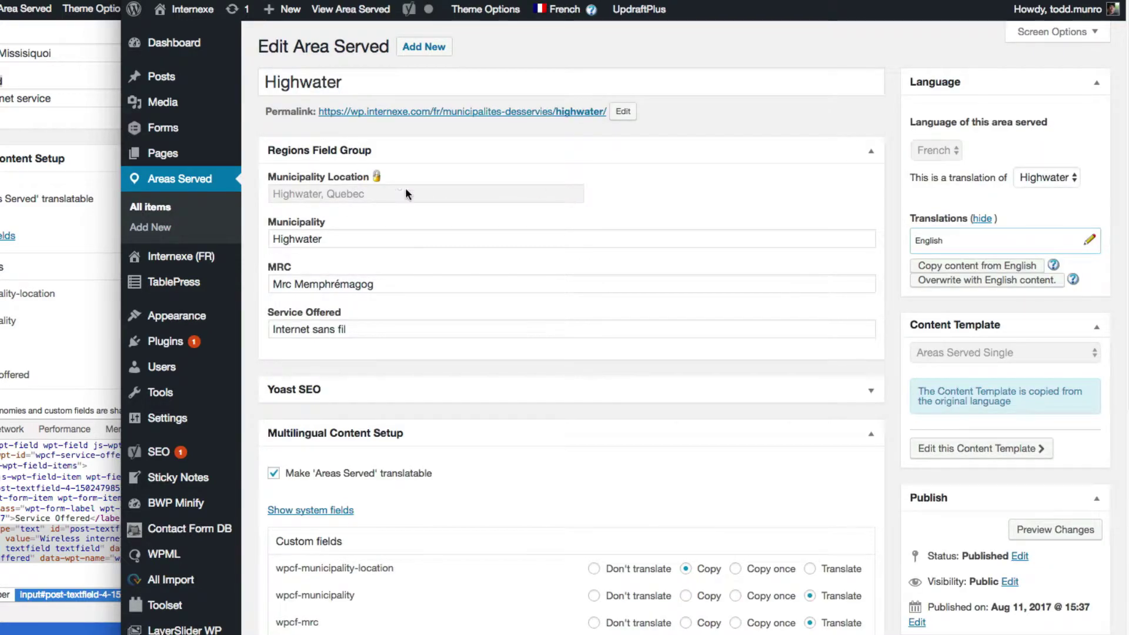
pyautogui.click(360, 330)
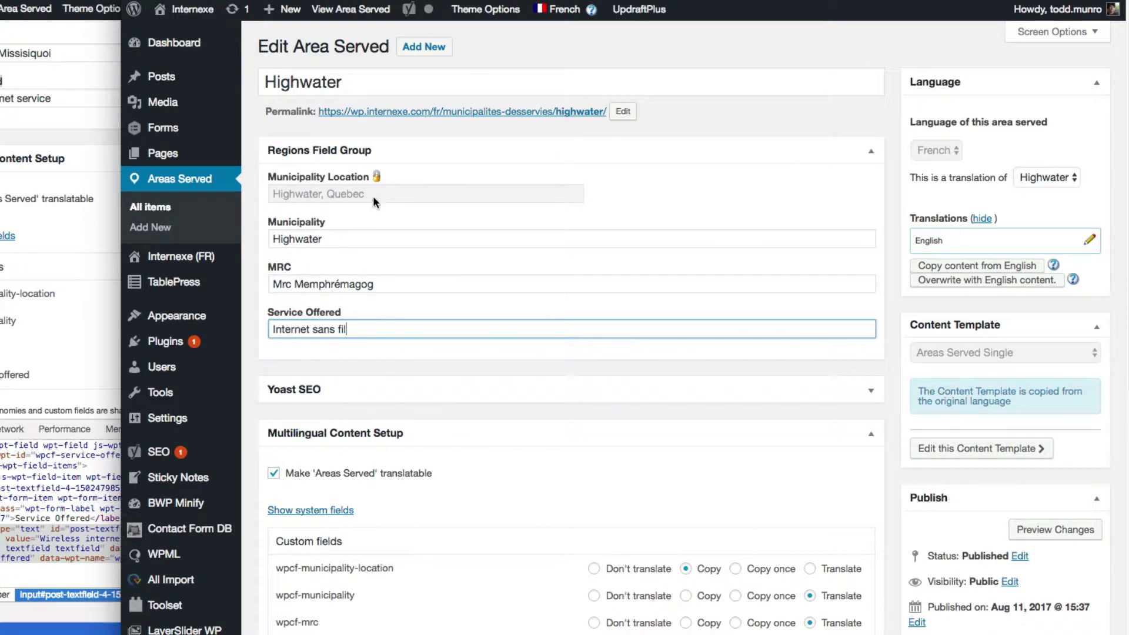
pyautogui.scroll(-3, 517, 322)
pyautogui.scroll(-1, 517, 322)
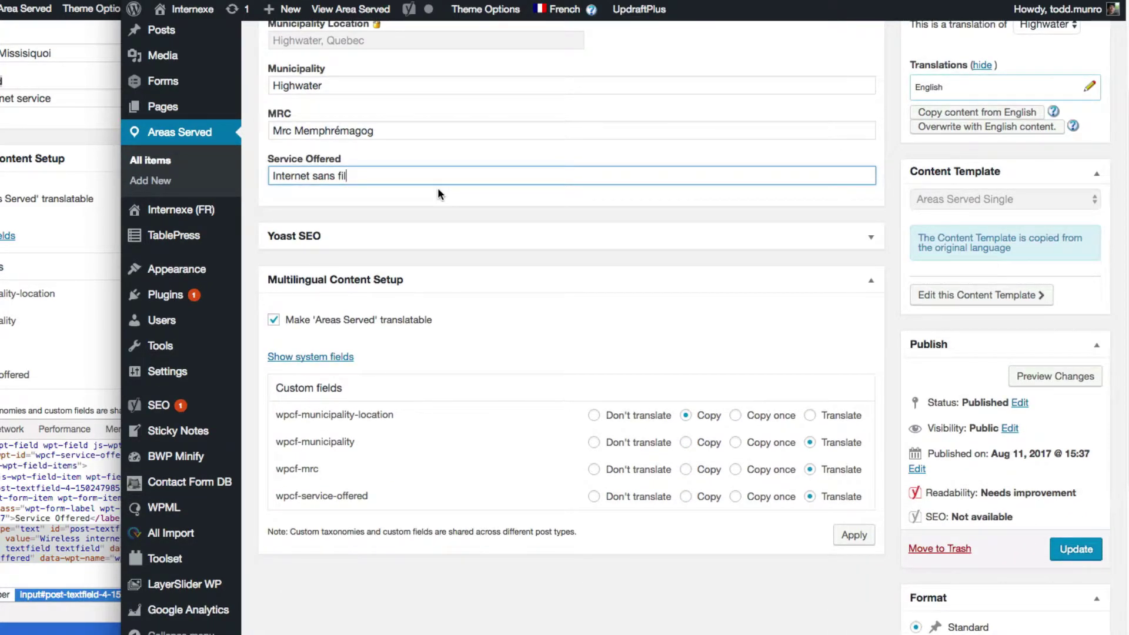
pyautogui.click(274, 320)
pyautogui.scroll(3, 256, 318)
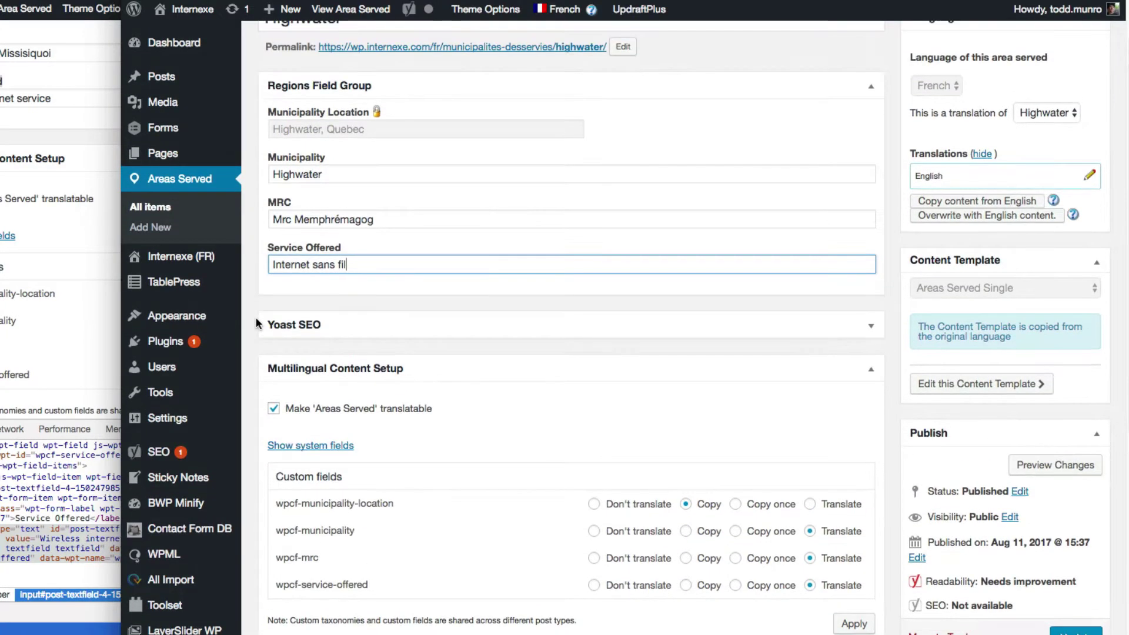
pyautogui.scroll(2, 492, 251)
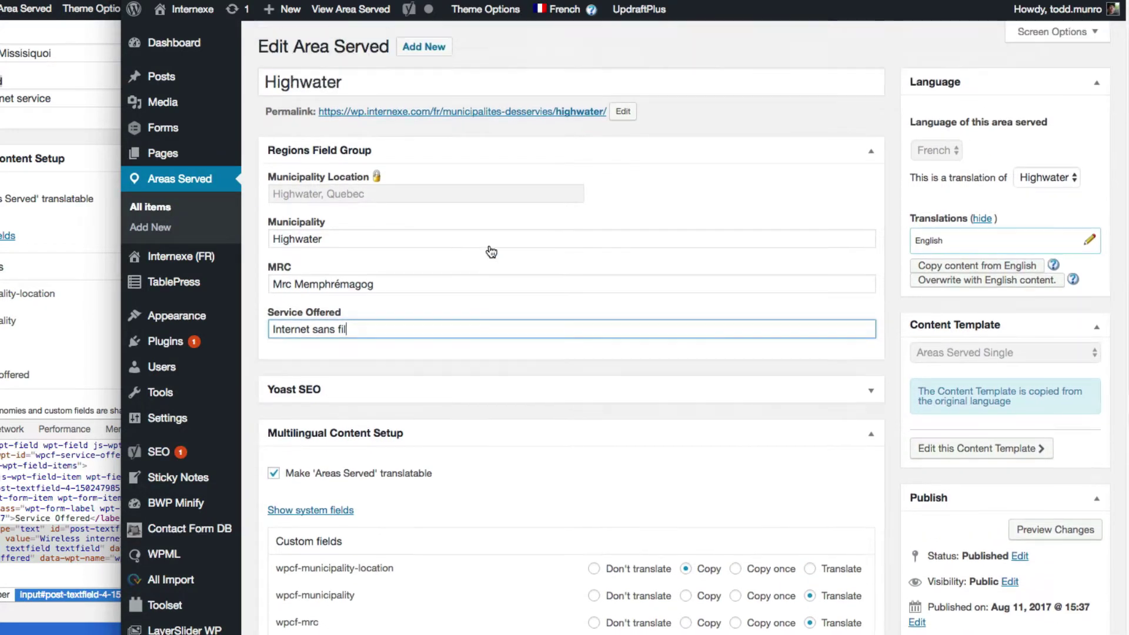
# - View the French Highwater page and highlight its heading, Mrc Memphrémagog and Internet sans fil values
pyautogui.click(479, 111)
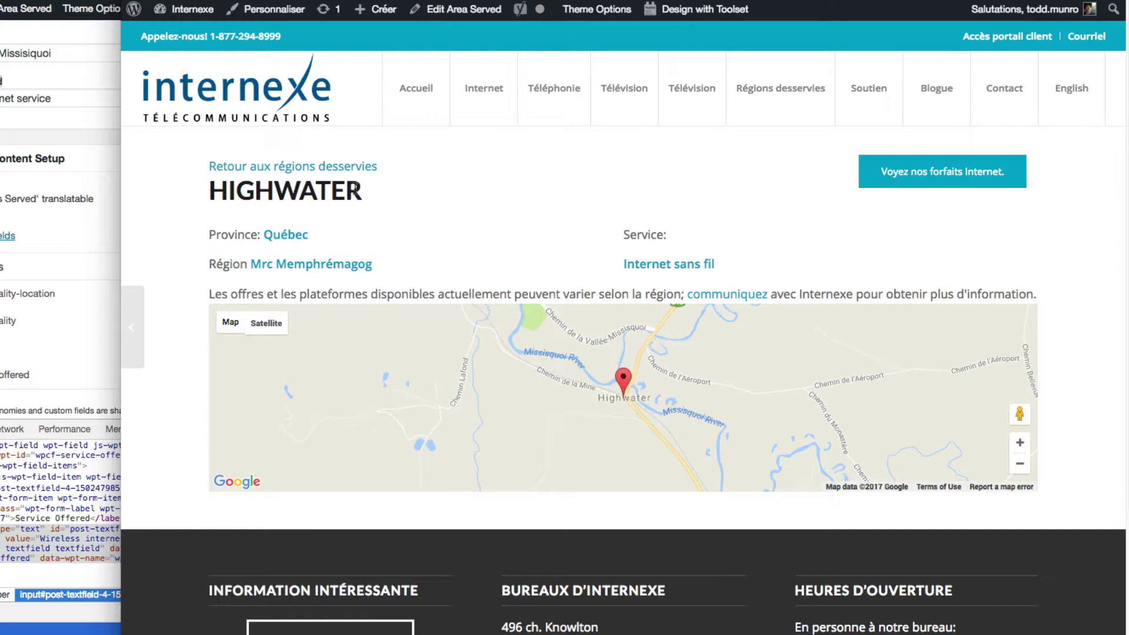
pyautogui.moveTo(356, 189); pyautogui.dragTo(227, 191)
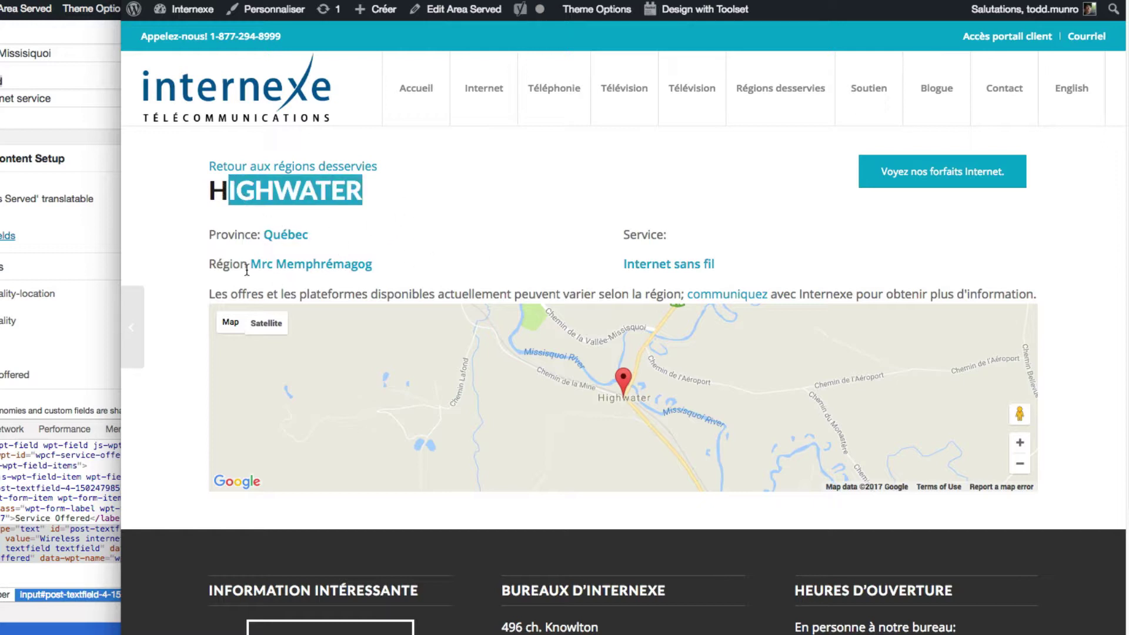
pyautogui.moveTo(247, 268); pyautogui.dragTo(402, 271)
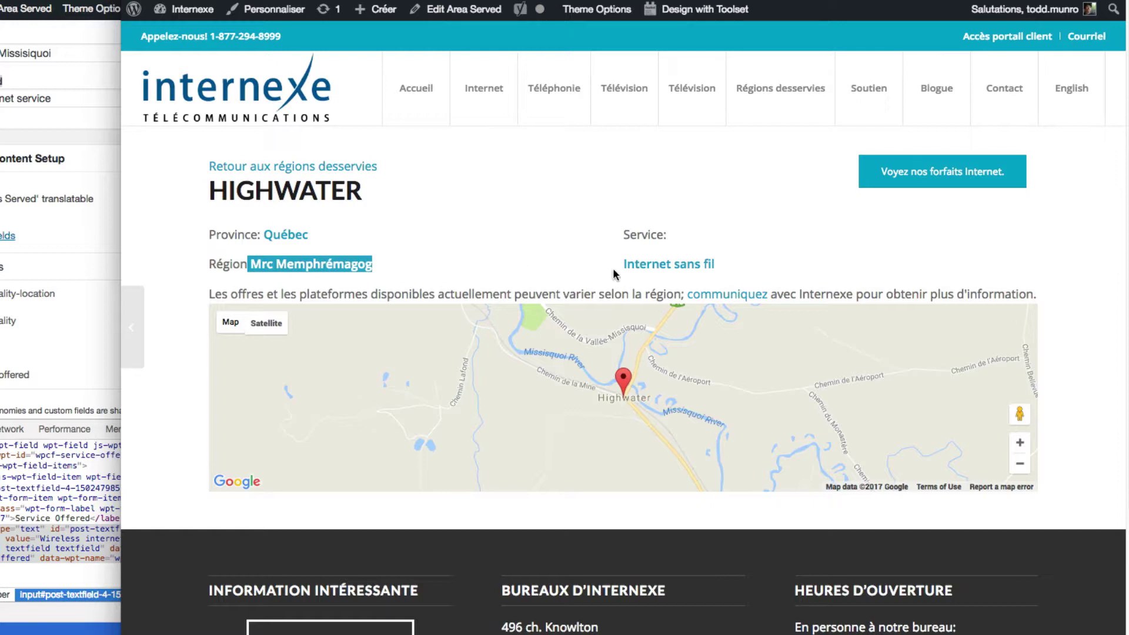
pyautogui.click(707, 264)
pyautogui.moveTo(717, 262); pyautogui.dragTo(621, 263)
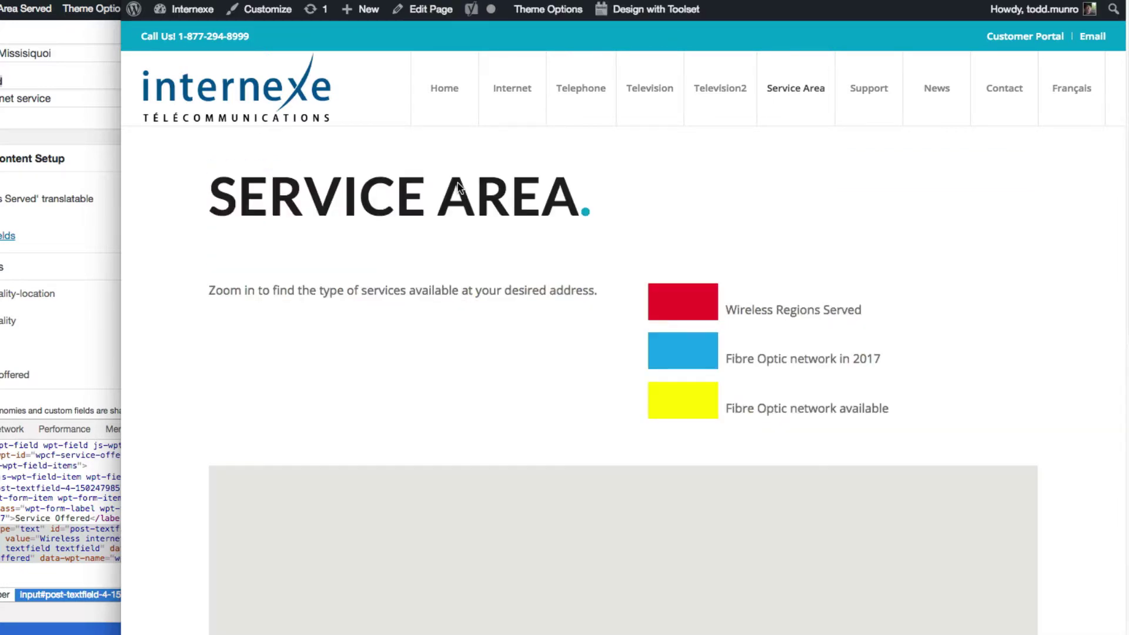
# - Scroll through the Service Area page's wireless-region map and footer
pyautogui.scroll(-5, 971, 369)
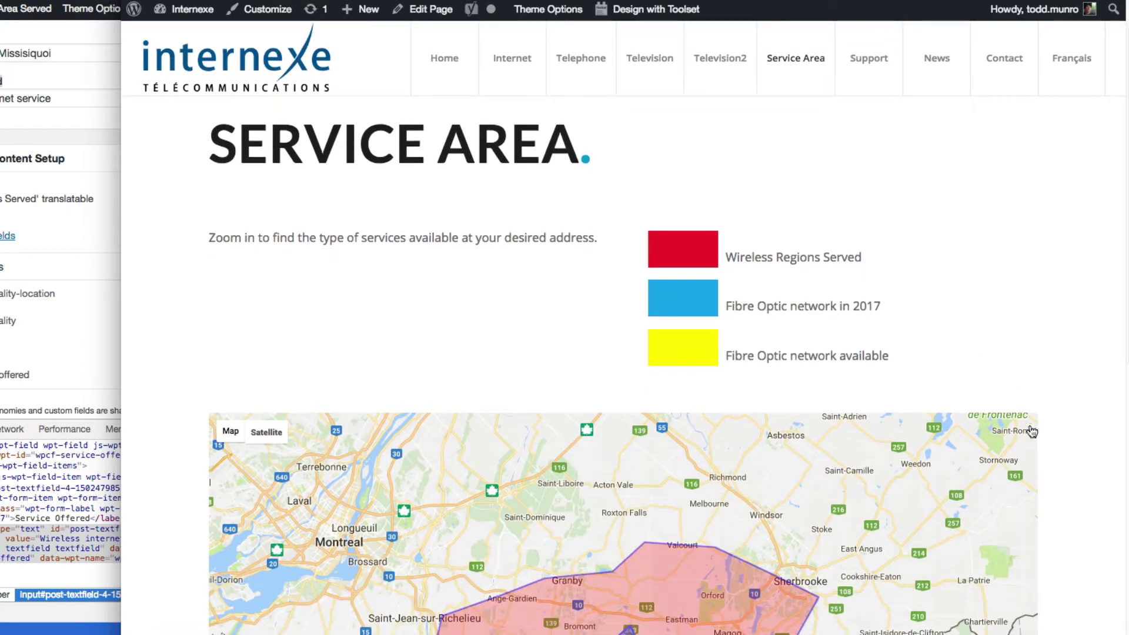
pyautogui.scroll(-1, 1073, 490)
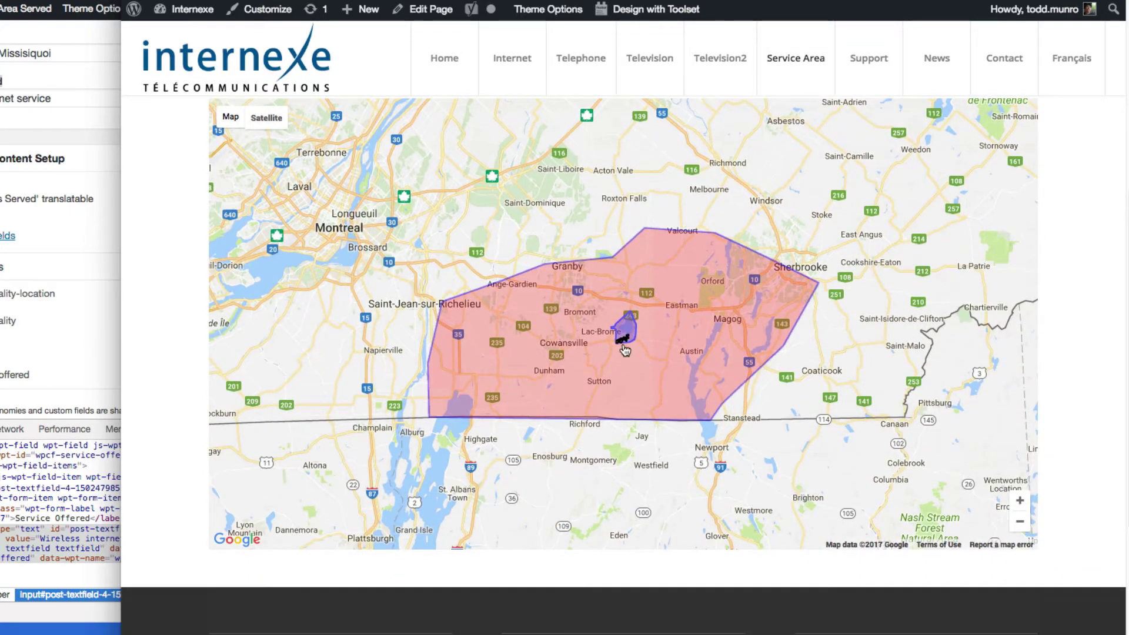
pyautogui.scroll(-3, 1068, 378)
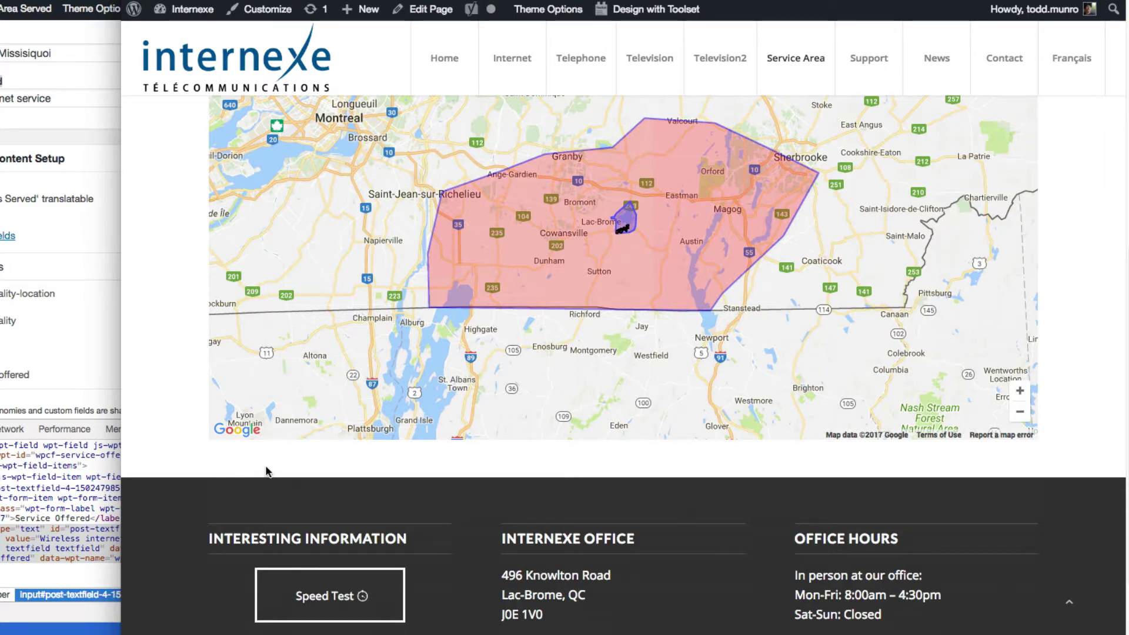
pyautogui.scroll(10, 1084, 279)
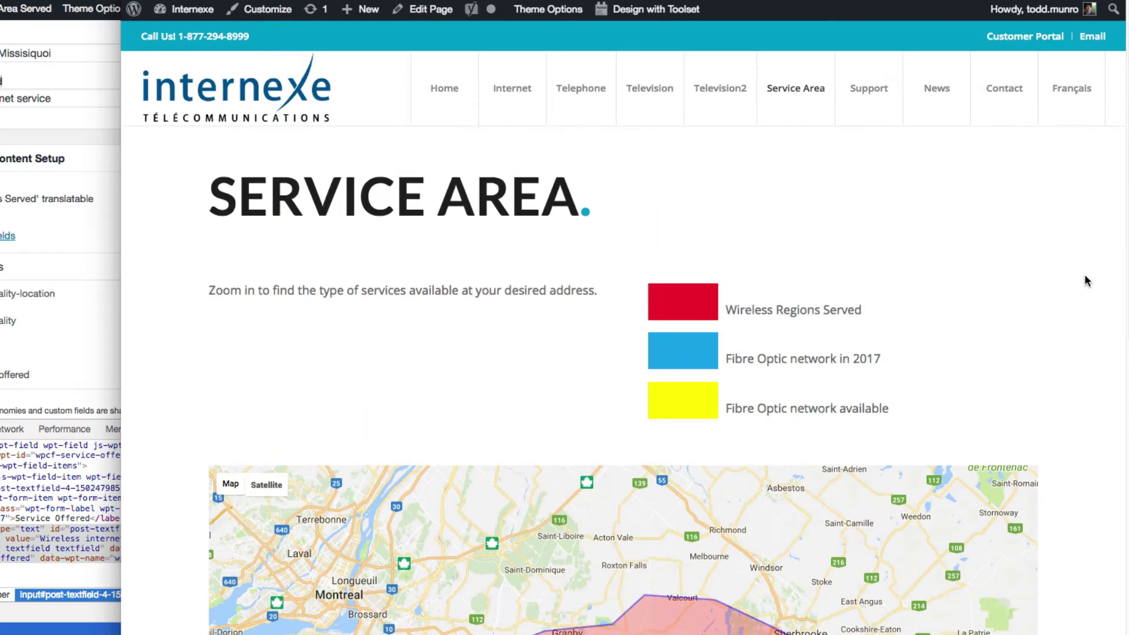
# - Duplicate the 1/1 Code Block section in the Service Area page's Avia layout
pyautogui.click(423, 10)
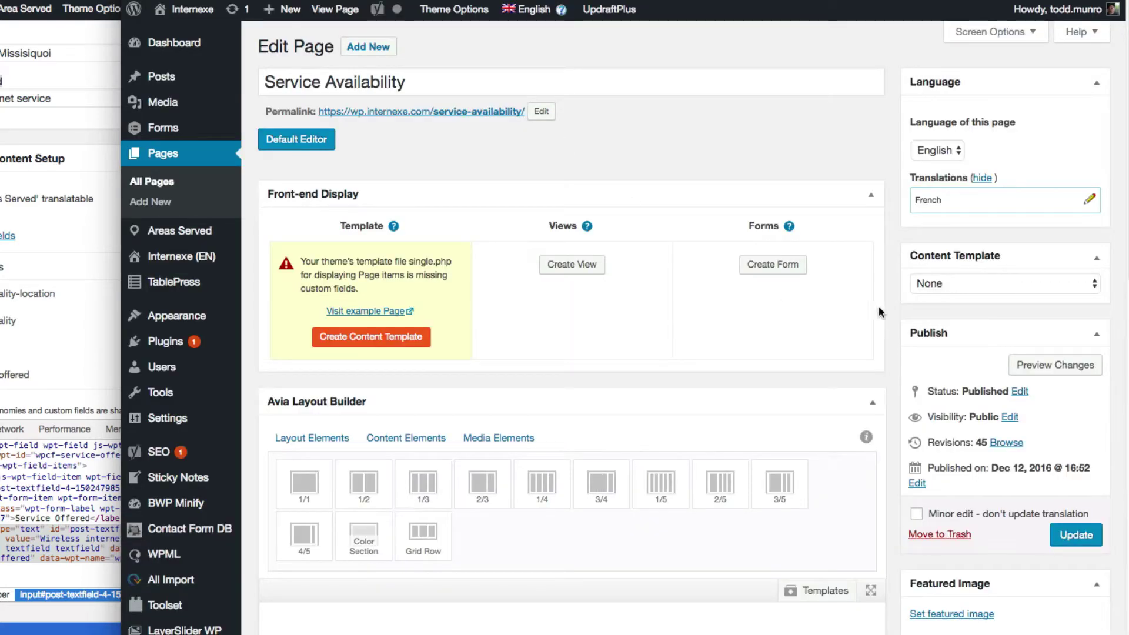
pyautogui.scroll(-3, 893, 288)
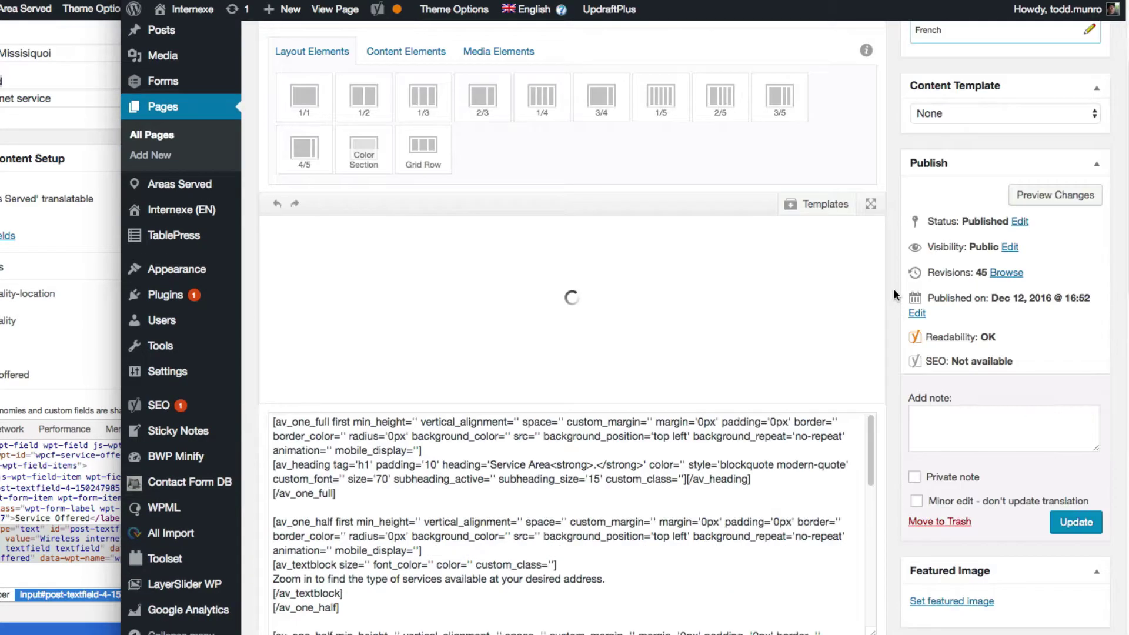
pyautogui.scroll(-7, 894, 292)
pyautogui.moveTo(412, 183)
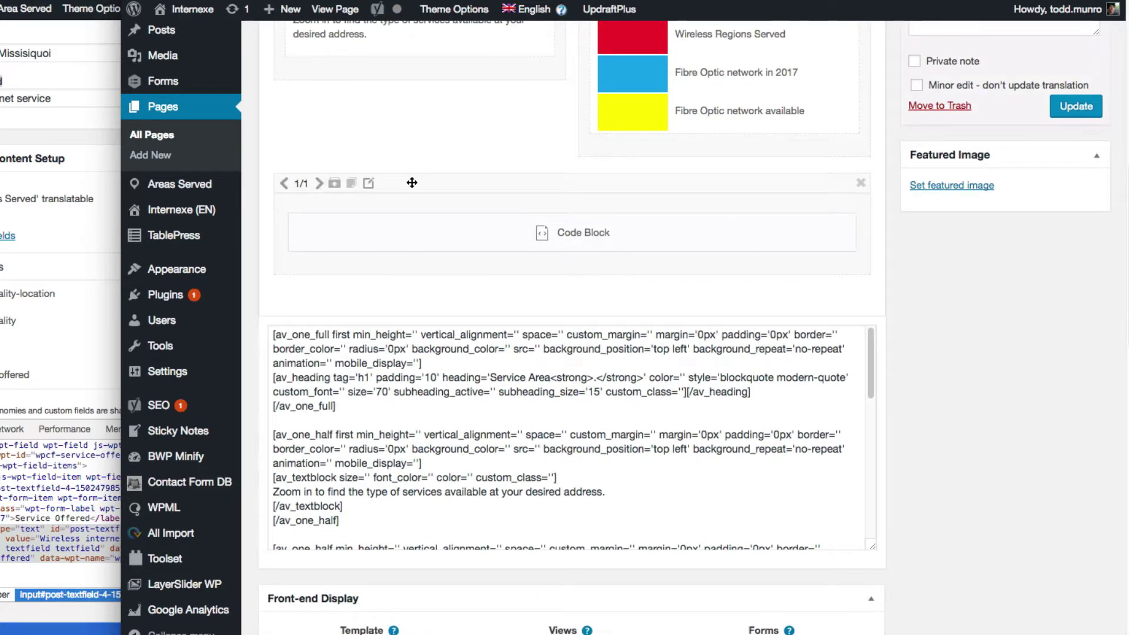
pyautogui.click(351, 182)
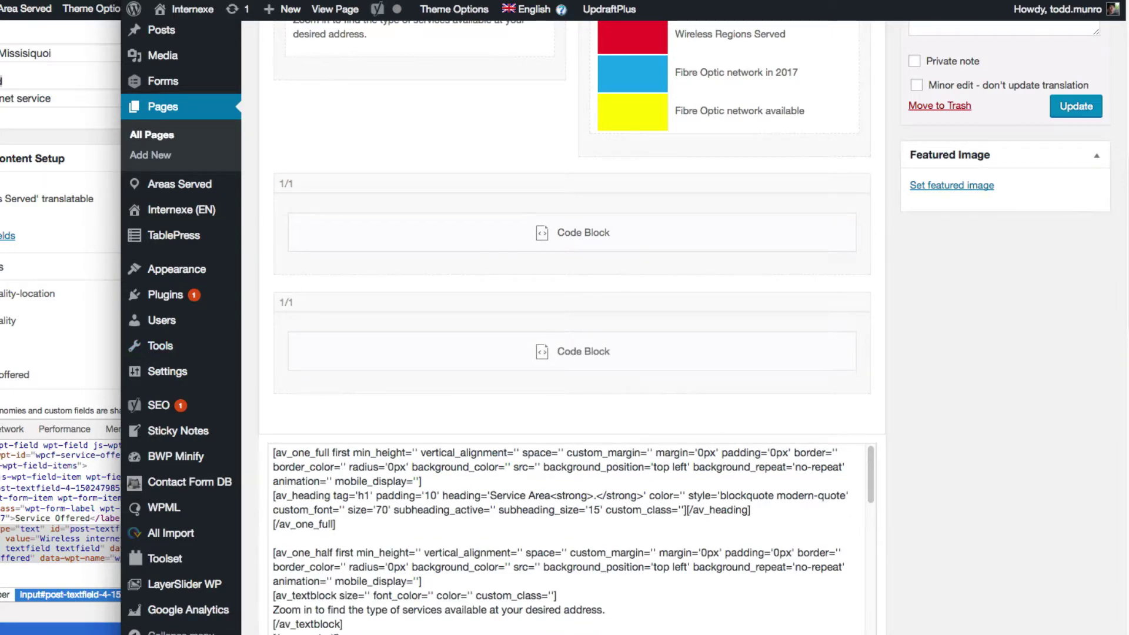
pyautogui.scroll(5, 59, 177)
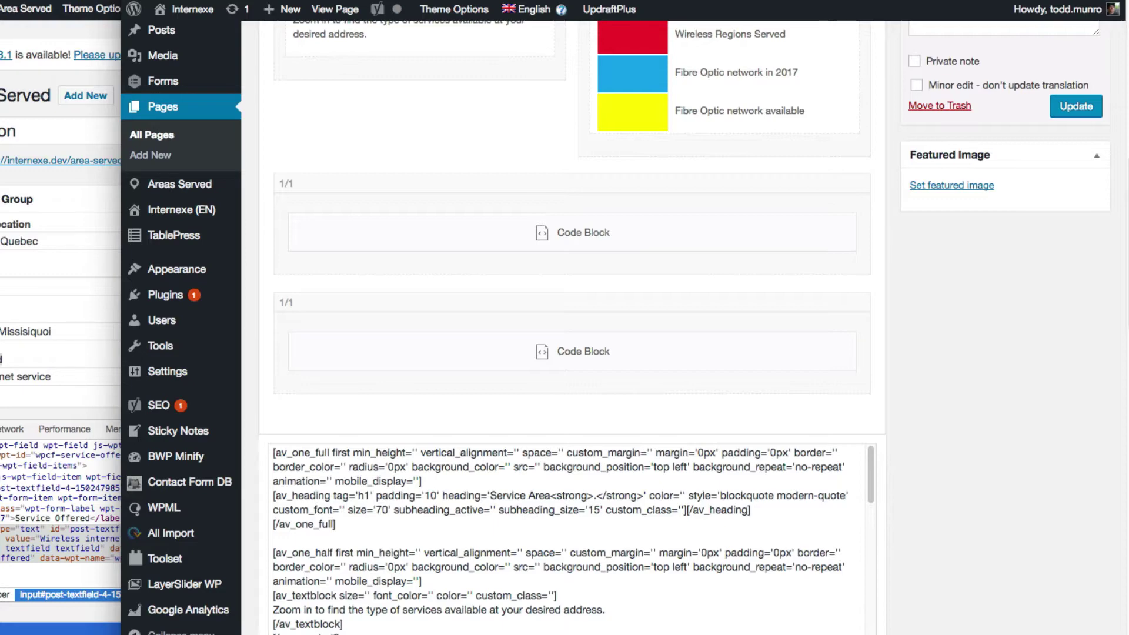
pyautogui.click(59, 177)
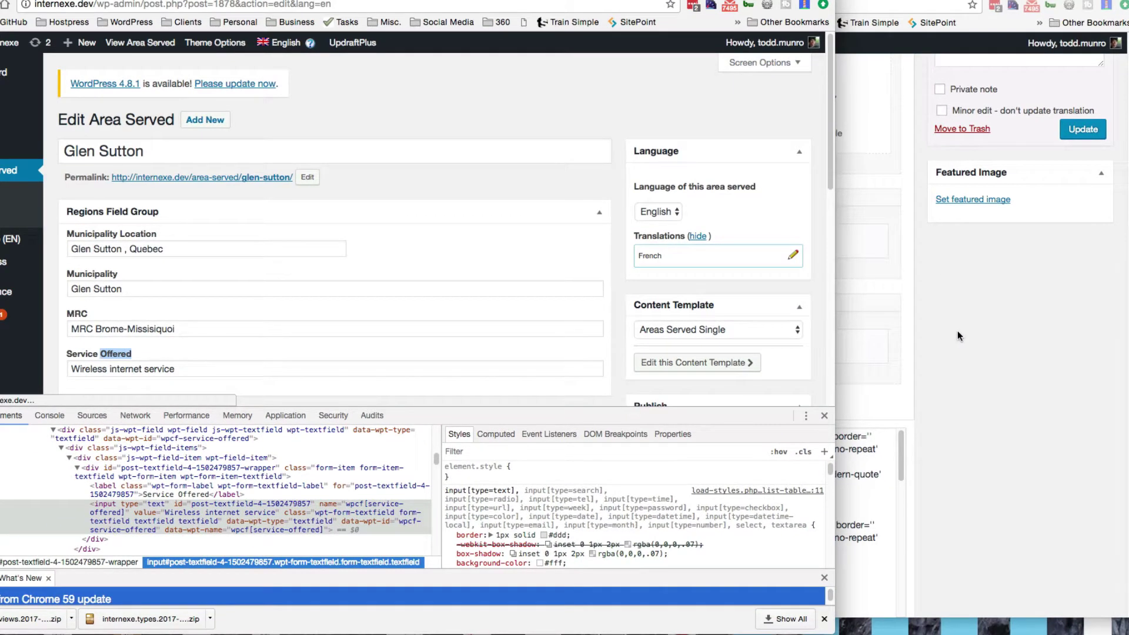
# - Open the local Service Availability page in the Avia builder and scroll to its two Code Blocks
pyautogui.click(957, 331)
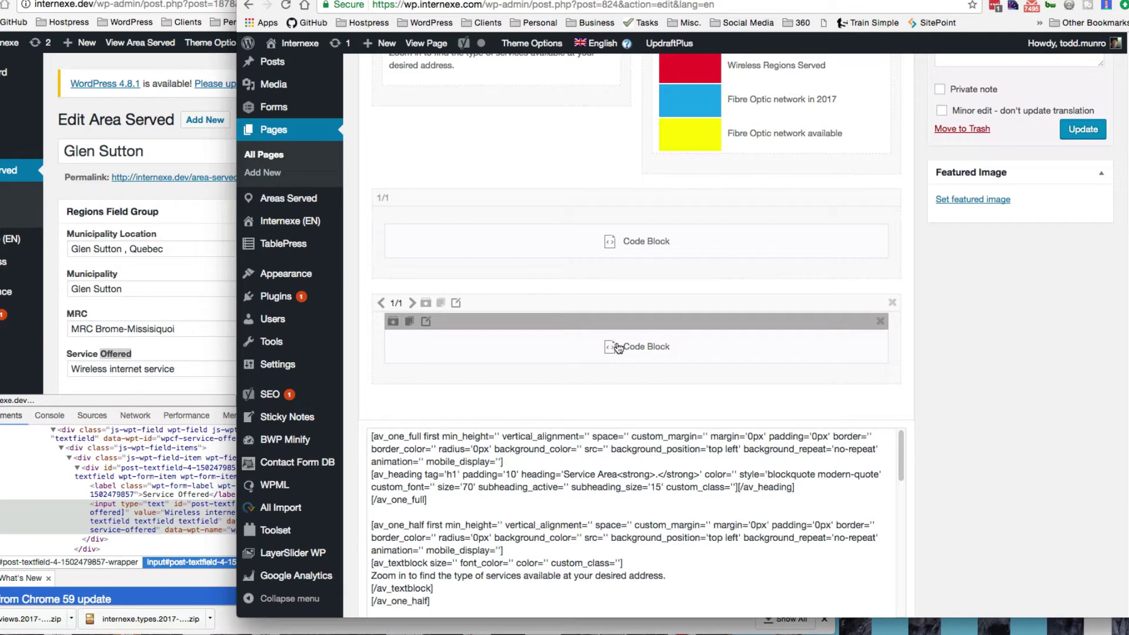
pyautogui.click(425, 321)
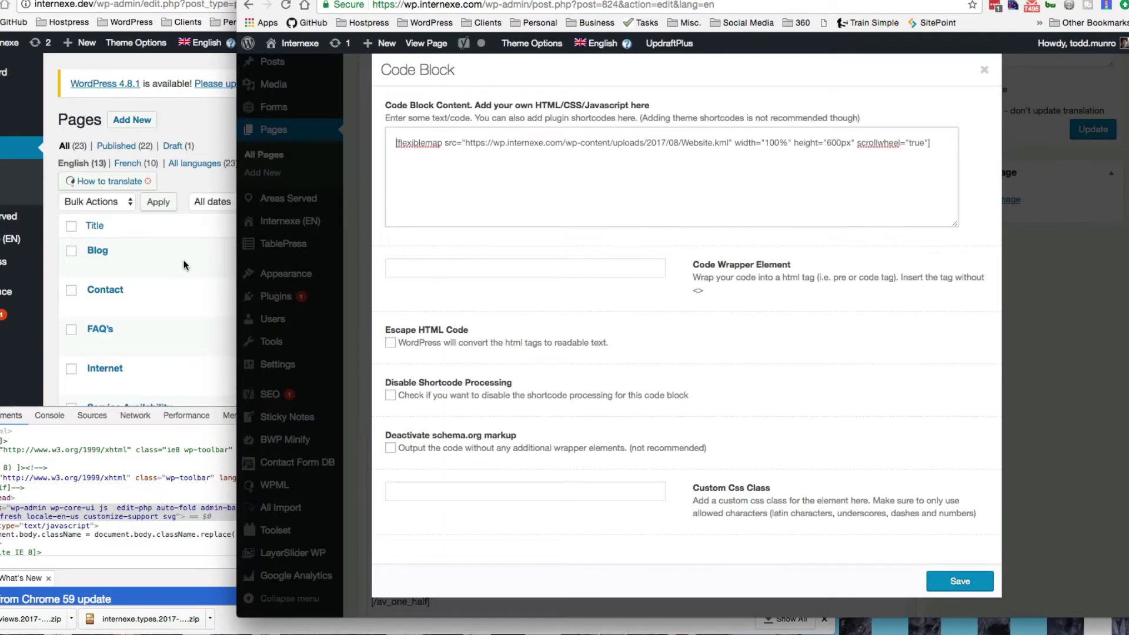
pyautogui.click(210, 122)
pyautogui.scroll(-5, 218, 314)
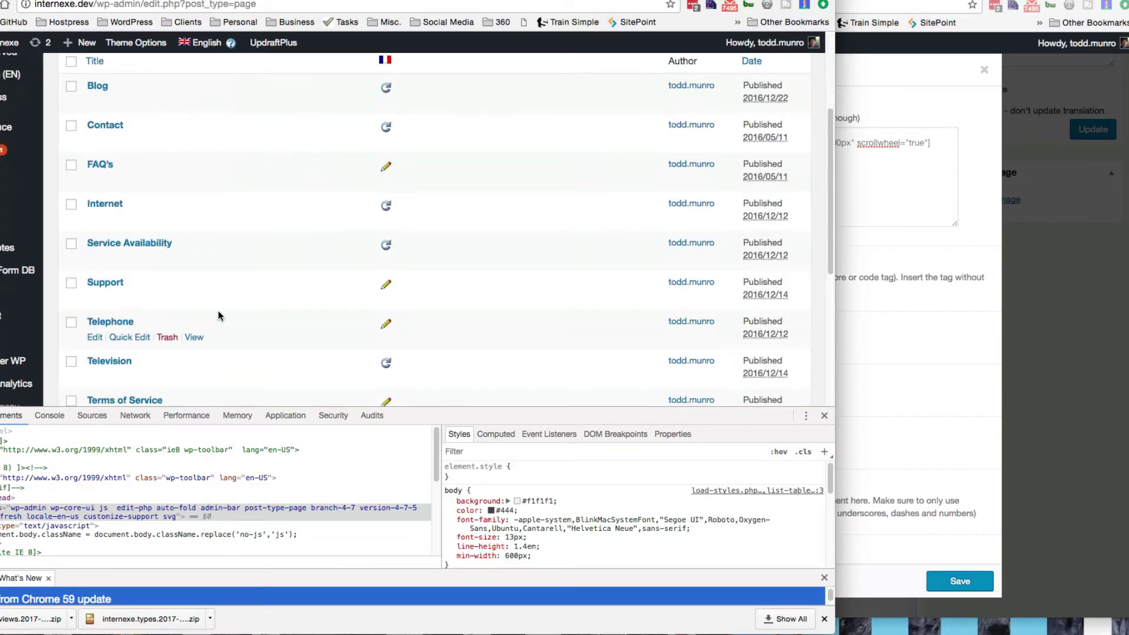
pyautogui.click(156, 242)
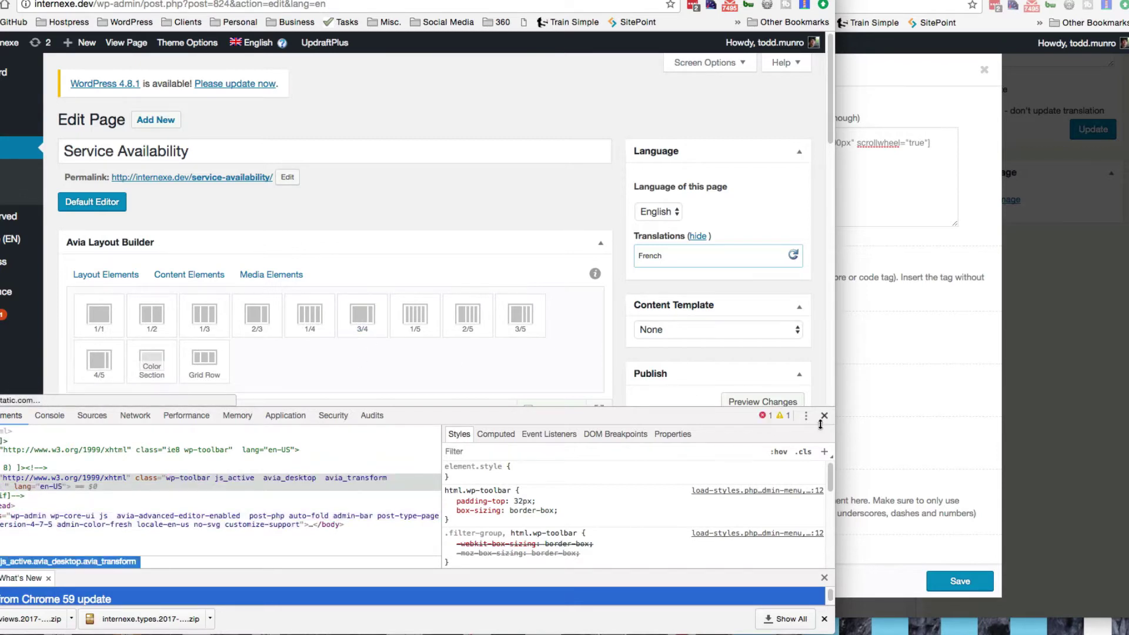
pyautogui.press('super+alt+i')
pyautogui.scroll(-5, 377, 399)
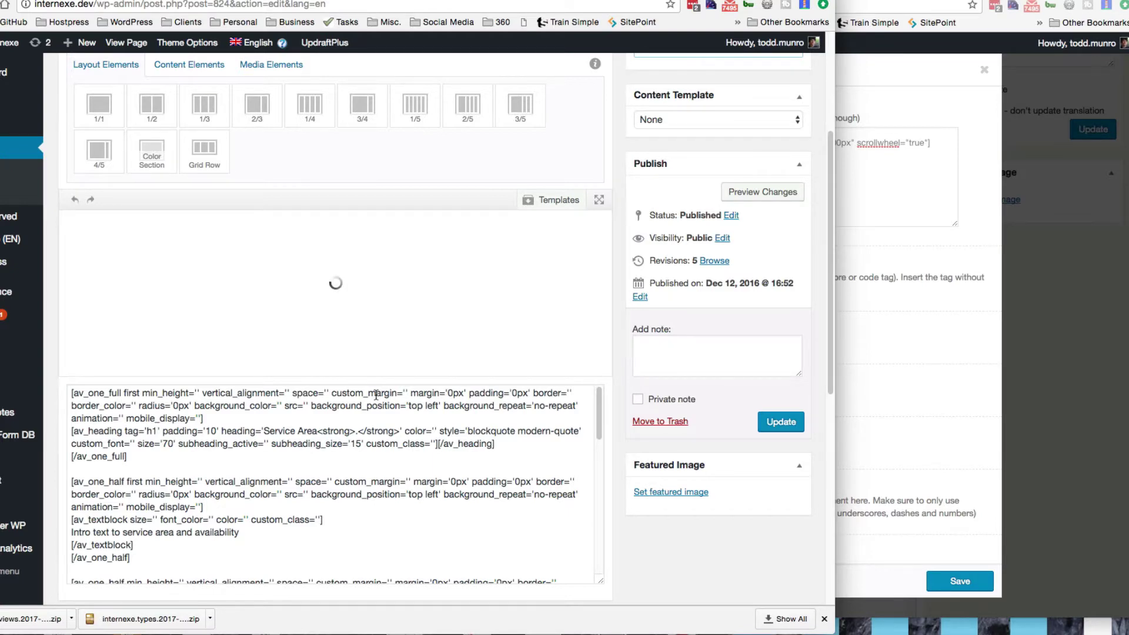
pyautogui.scroll(-1, 377, 400)
pyautogui.scroll(-4, 378, 400)
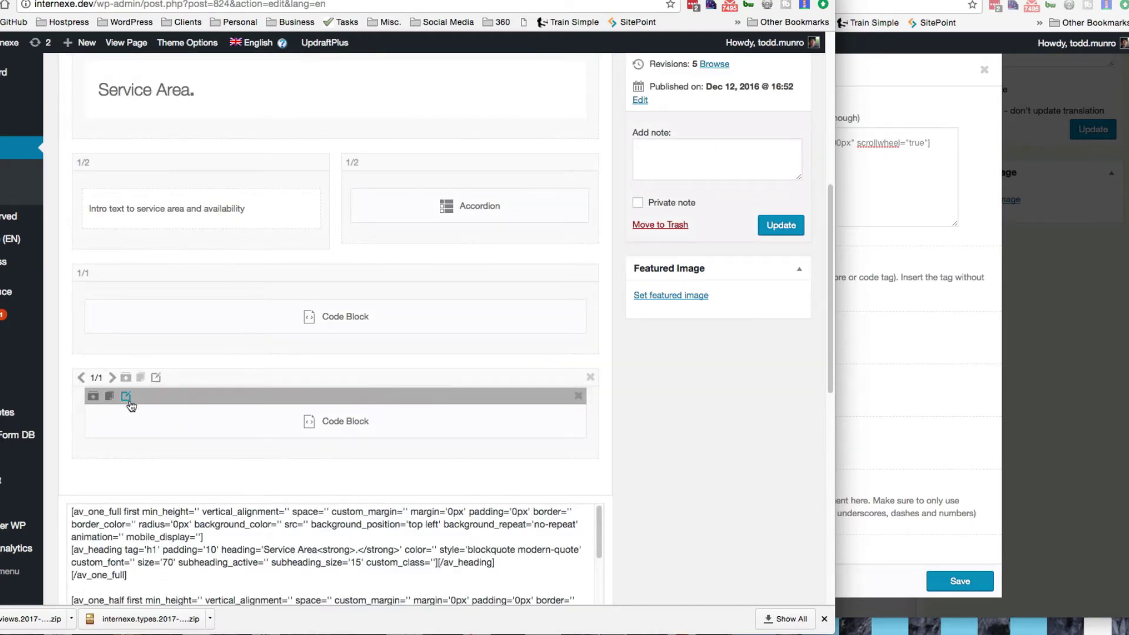
# - Replace the live Code Block's flexiblemap shortcode with the local [wpv-view name='area-served-view'] shortcode
pyautogui.click(334, 401)
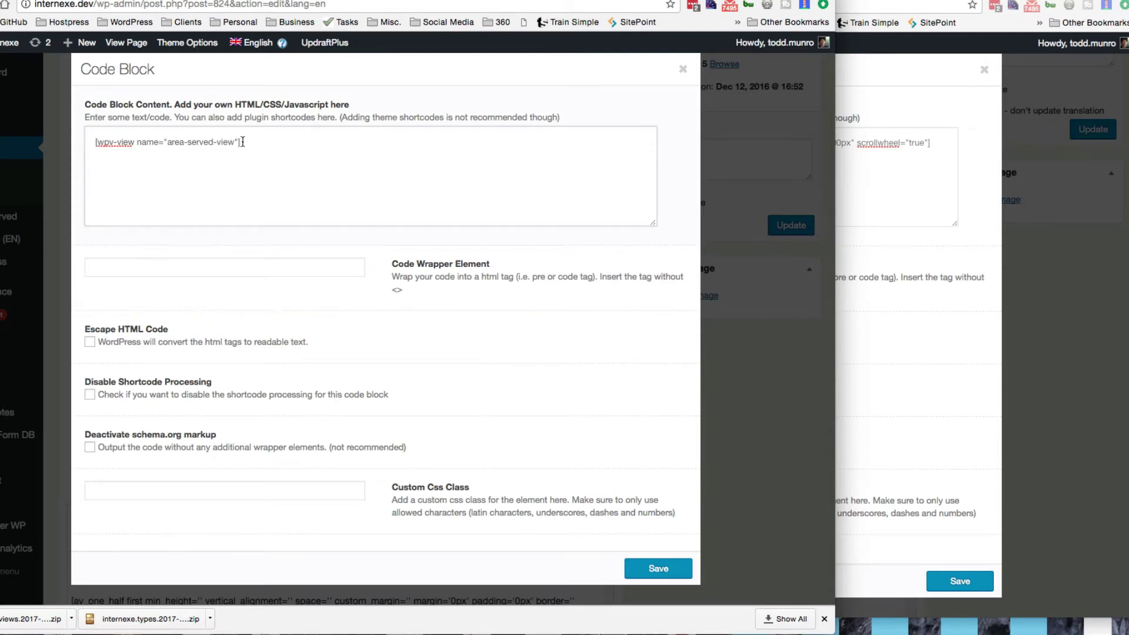
pyautogui.moveTo(242, 142); pyautogui.dragTo(99, 144)
pyautogui.press('super+c')
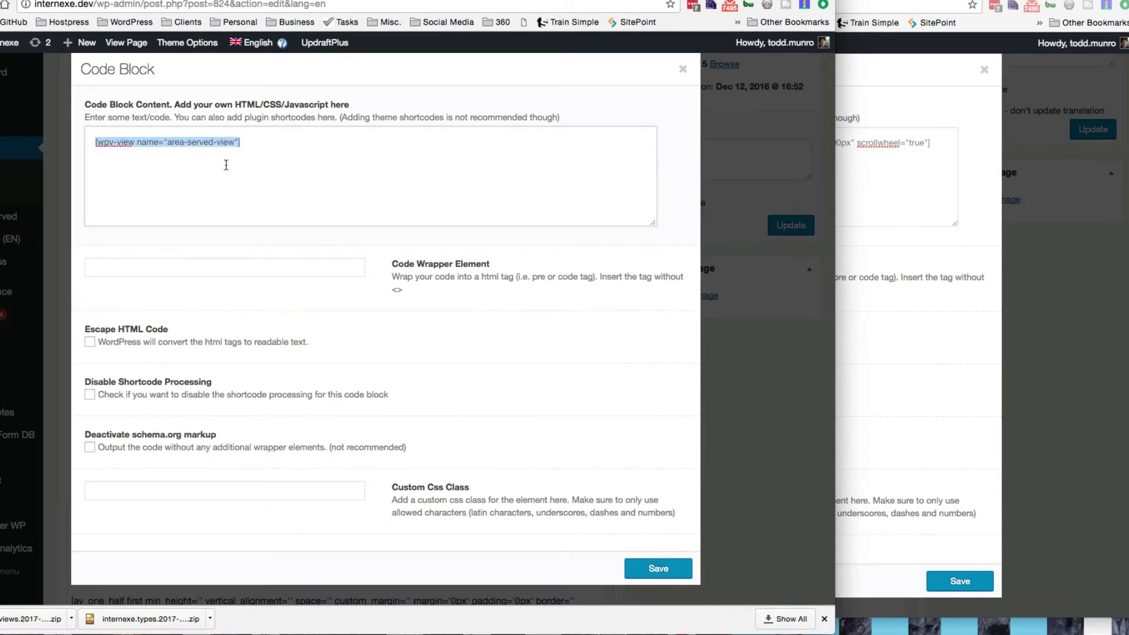
pyautogui.click(892, 437)
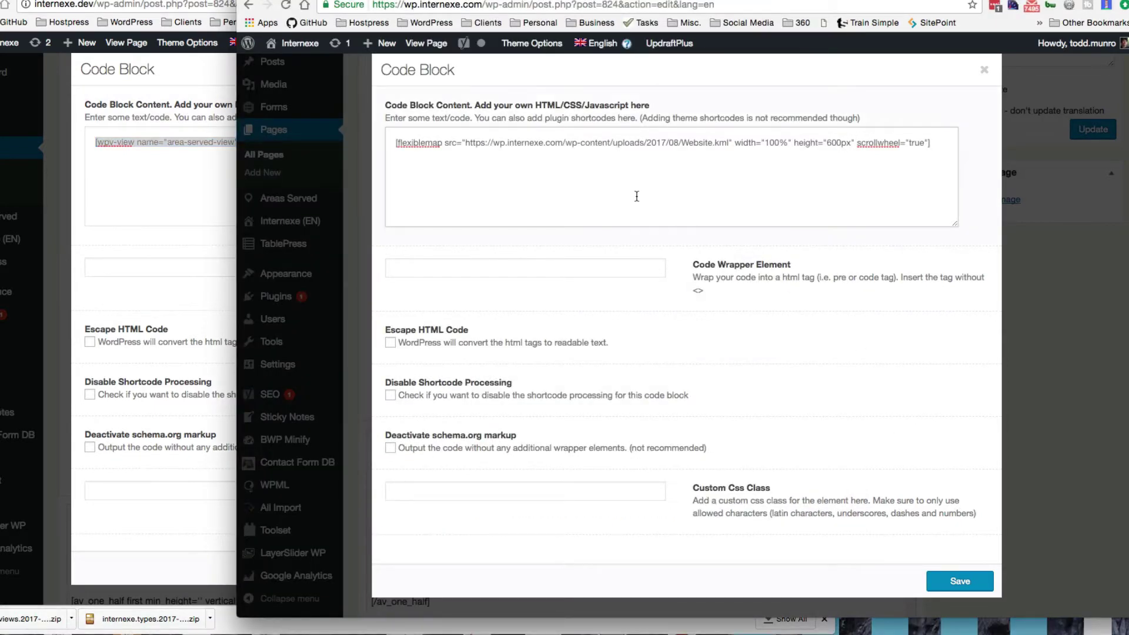
pyautogui.moveTo(934, 144); pyautogui.dragTo(391, 144)
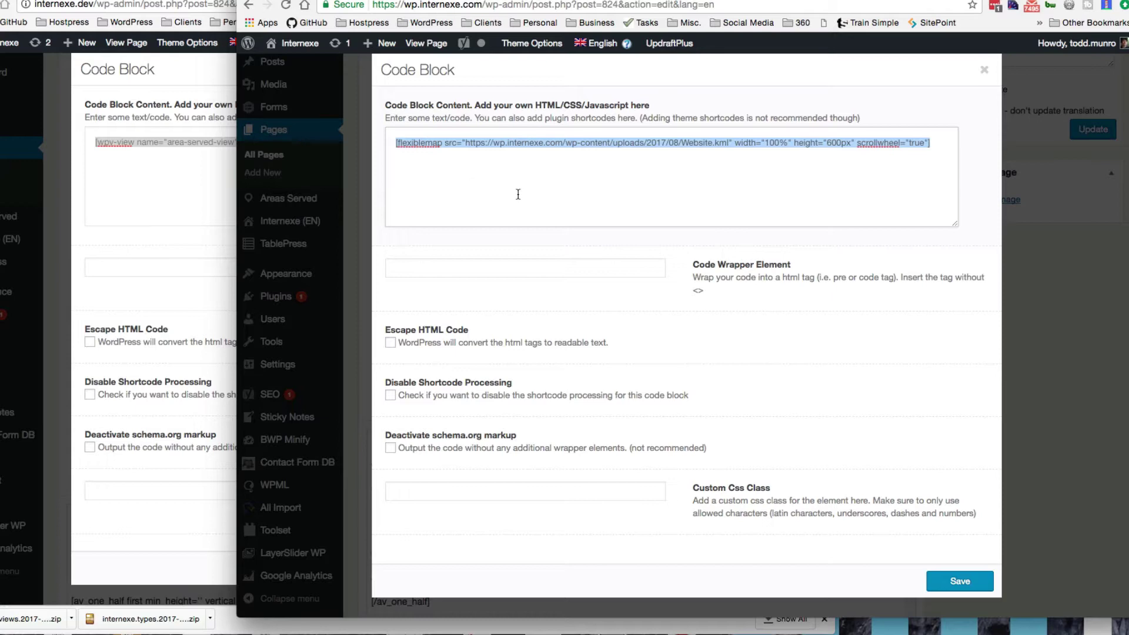
pyautogui.press('super+v')
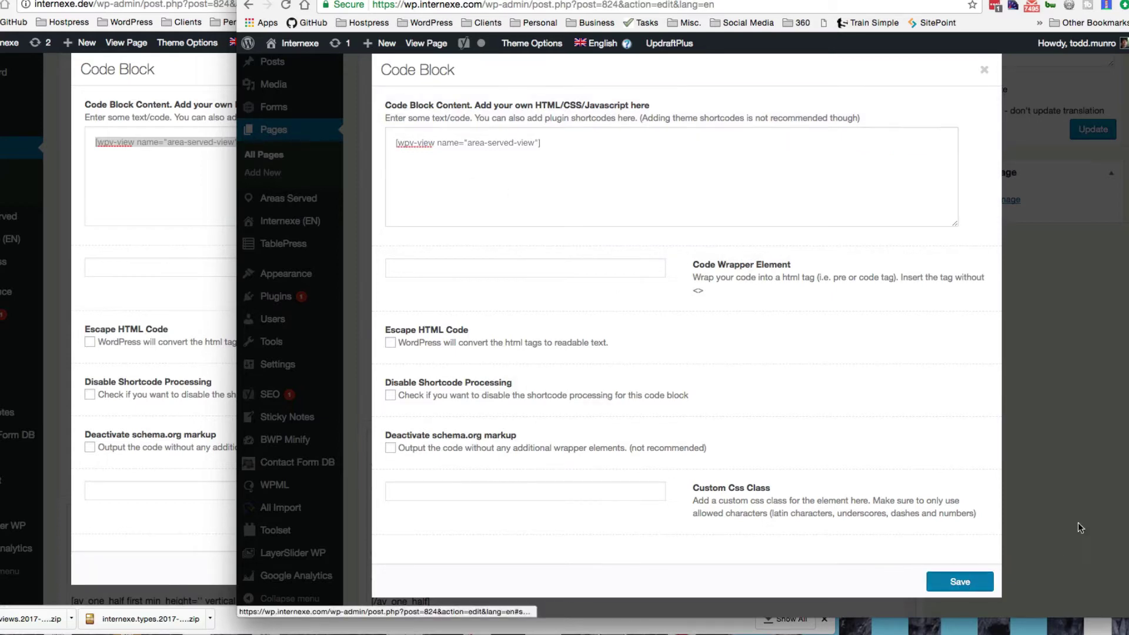
pyautogui.scroll(3, 1088, 499)
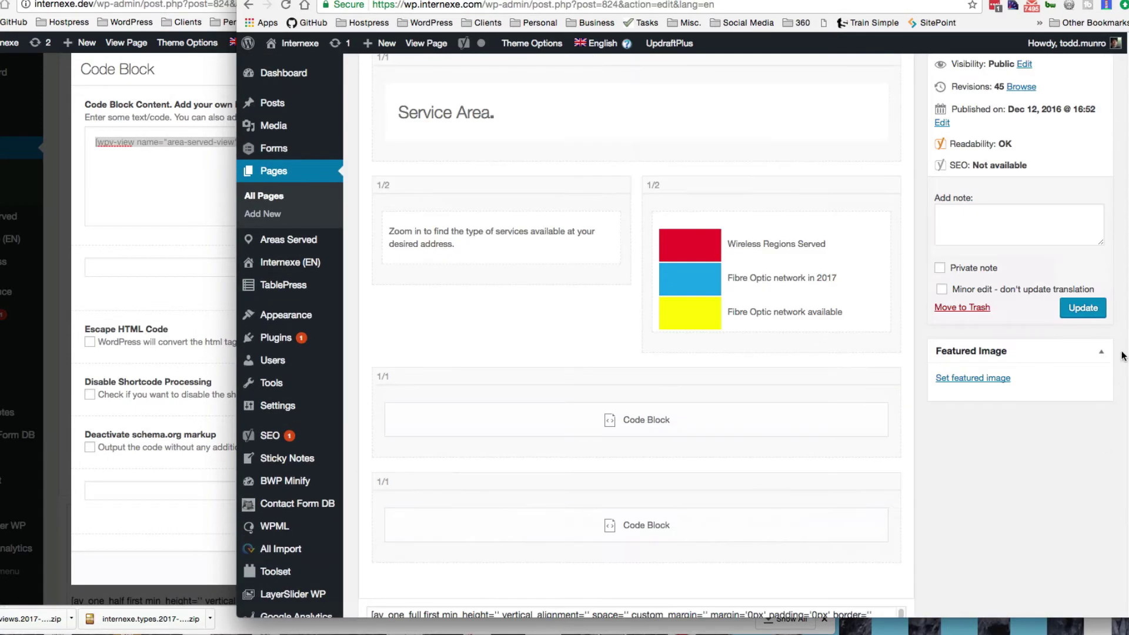
# - Save the live Service Availability page and view it on the site
pyautogui.click(1084, 310)
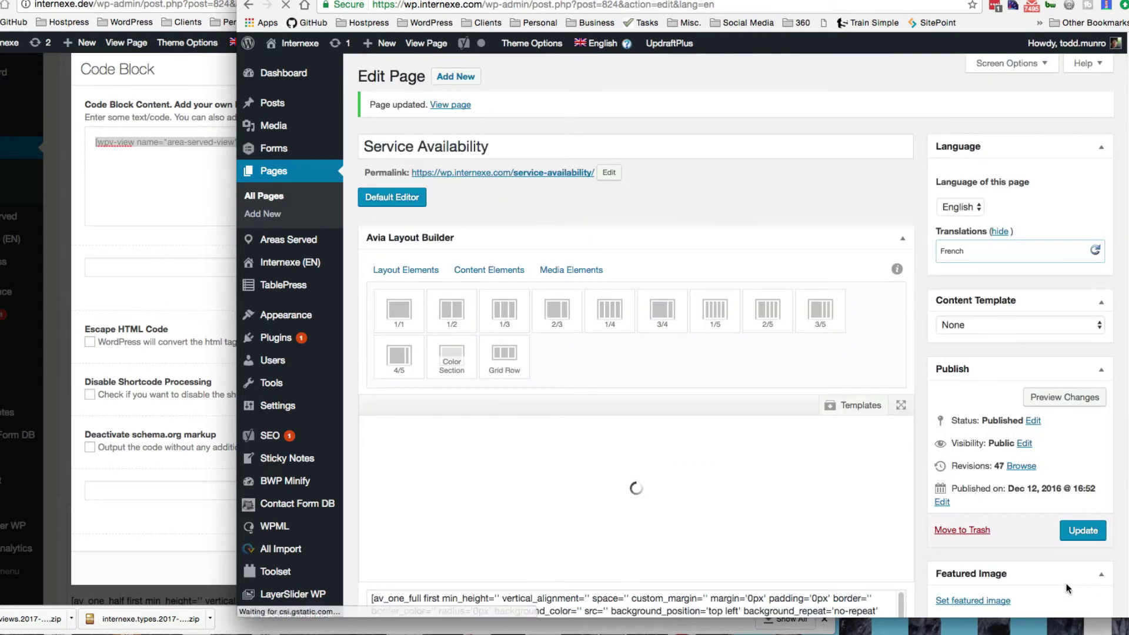
pyautogui.click(458, 105)
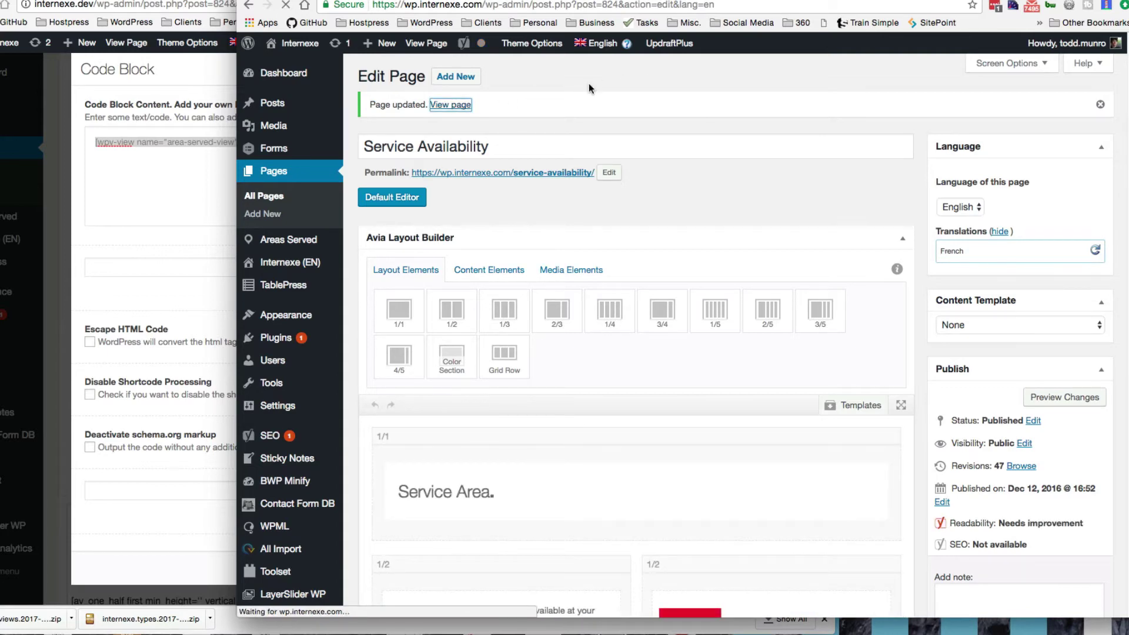
# - Scroll to the MRC Brome-Missisquoi town list and open the Abercom town page
pyautogui.scroll(-1, 575, 422)
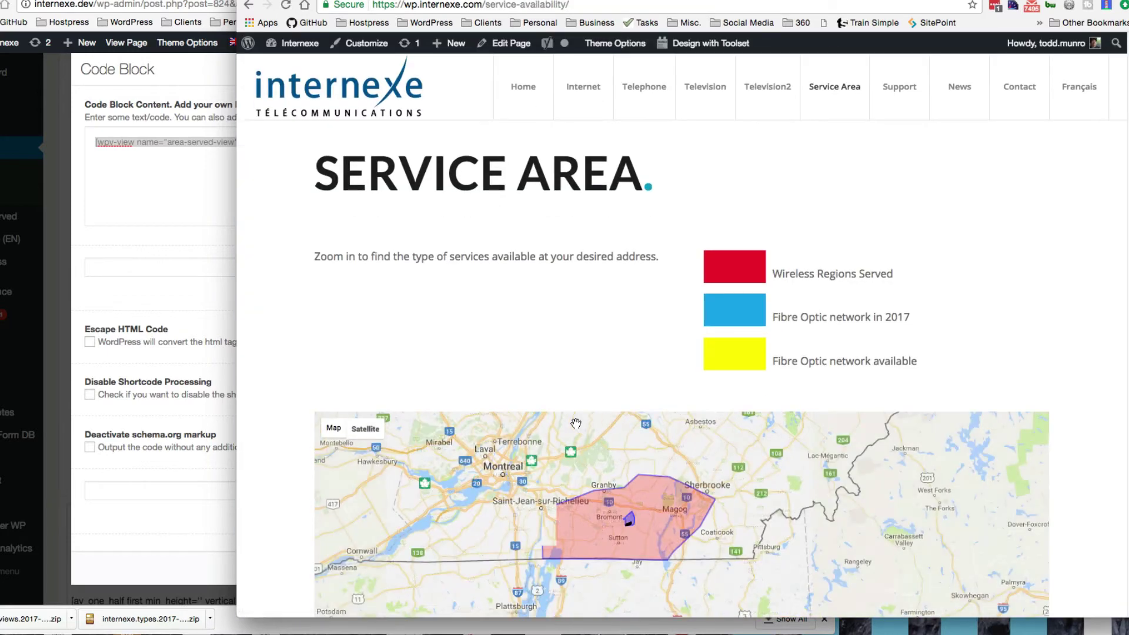
pyautogui.scroll(-3, 575, 422)
pyautogui.scroll(-10, 1094, 447)
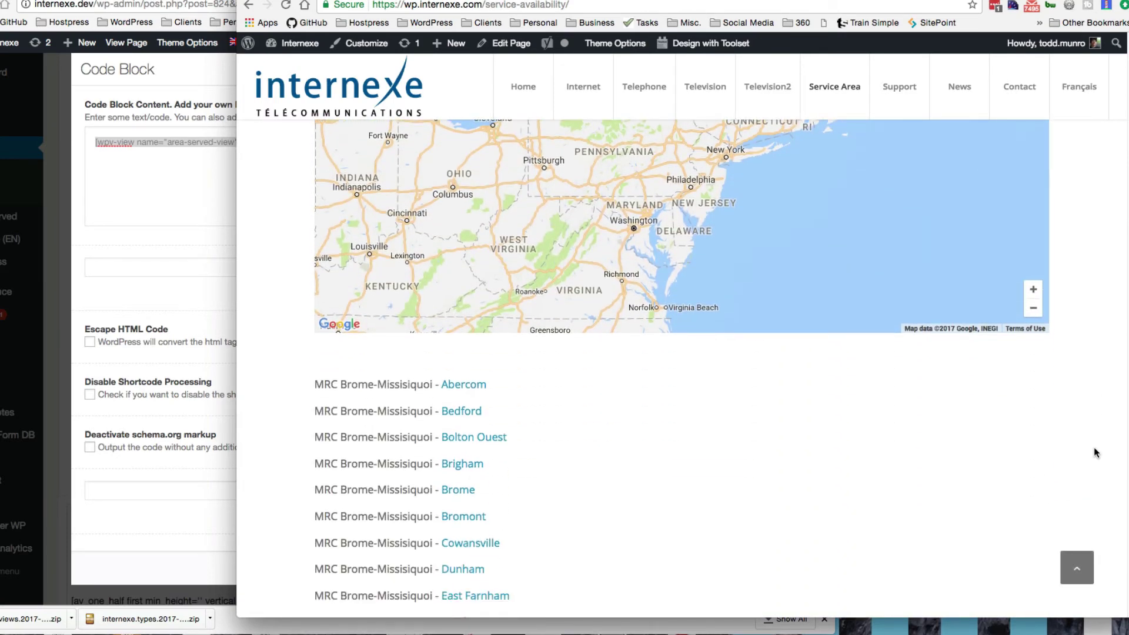
pyautogui.scroll(-5, 1094, 452)
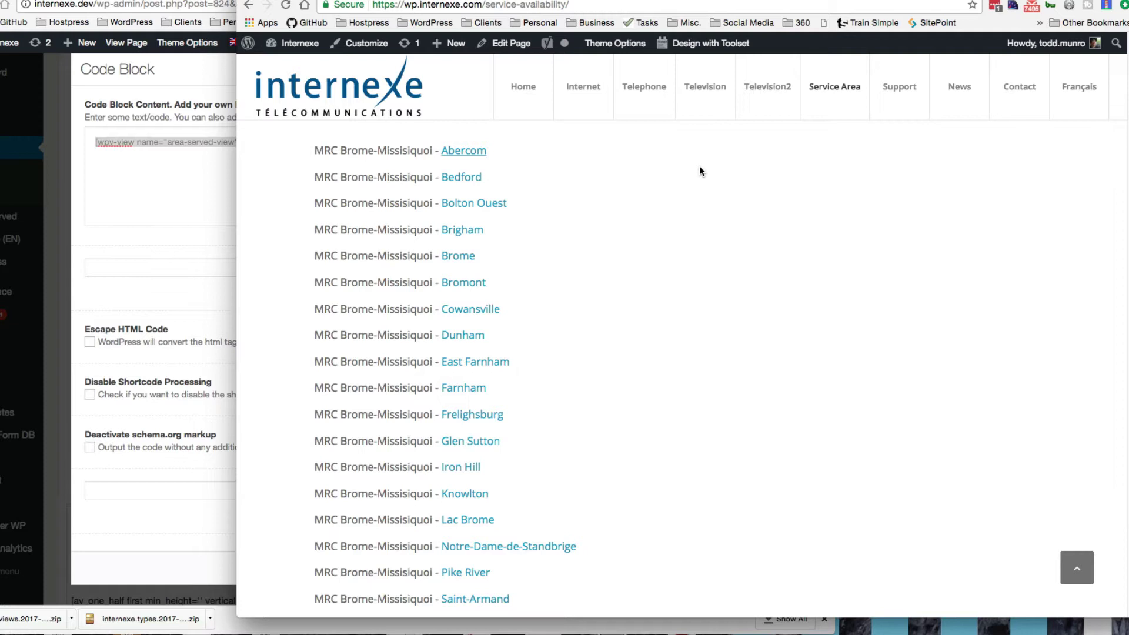
pyautogui.click(464, 151)
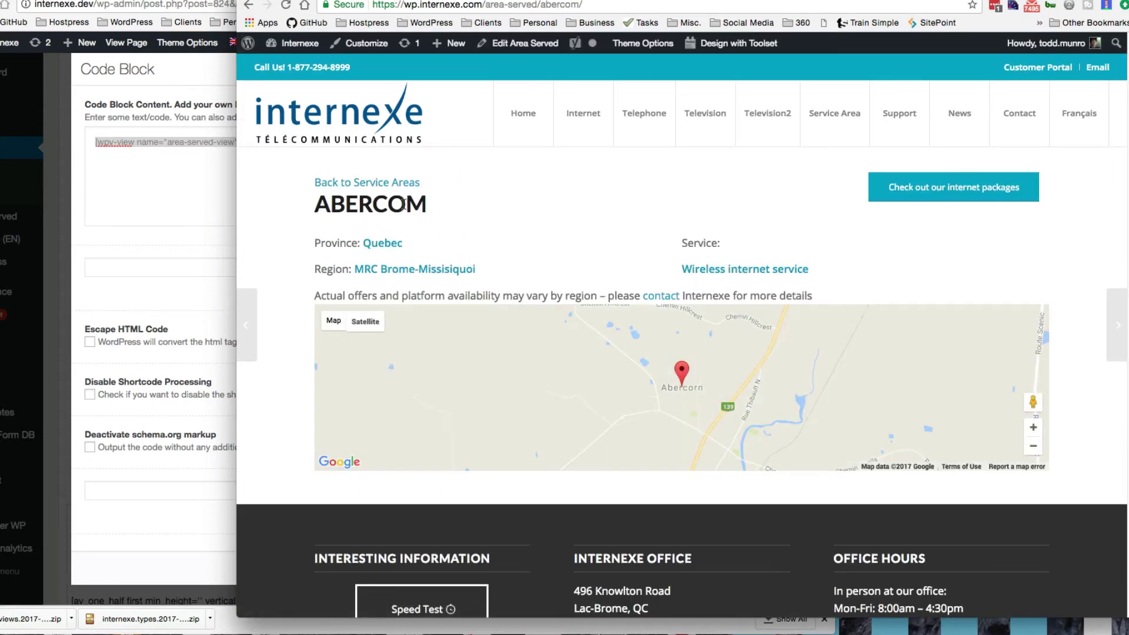
# - Mark the misspelled final M in ABERCOM, switch to French, and edit that Area Served entry
pyautogui.moveTo(405, 202); pyautogui.dragTo(448, 206)
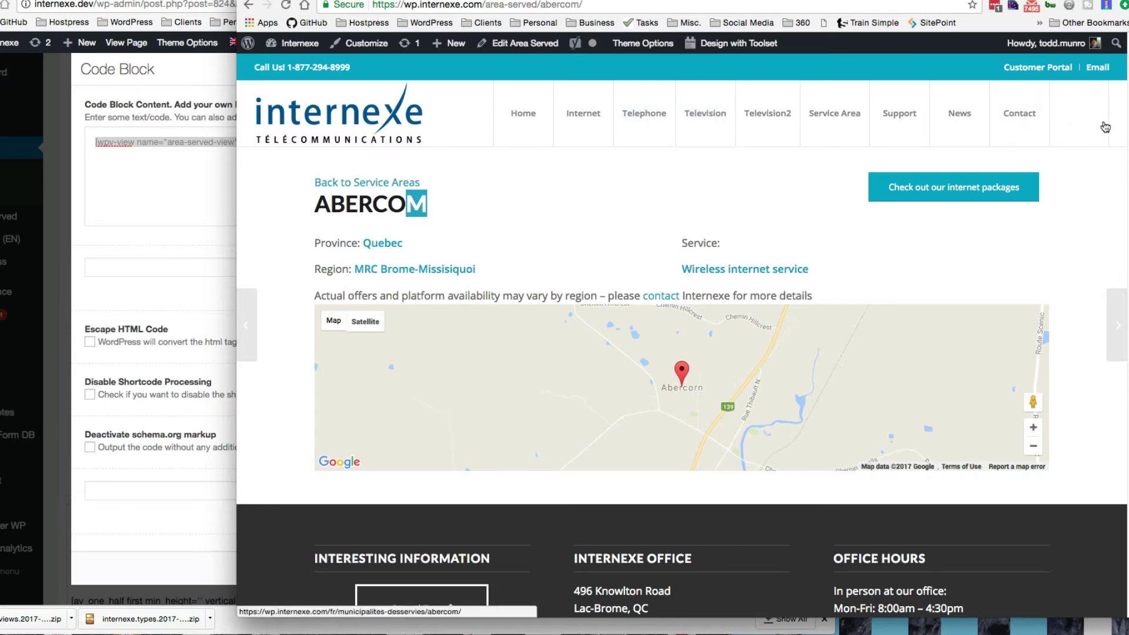
pyautogui.click(1085, 117)
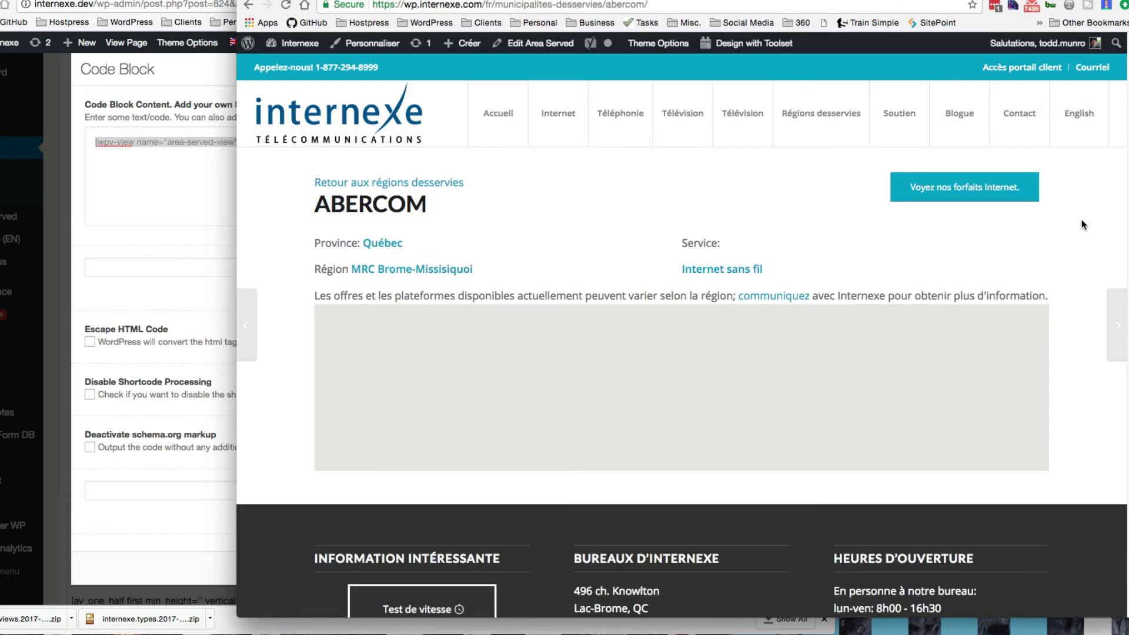
pyautogui.moveTo(409, 204); pyautogui.dragTo(431, 206)
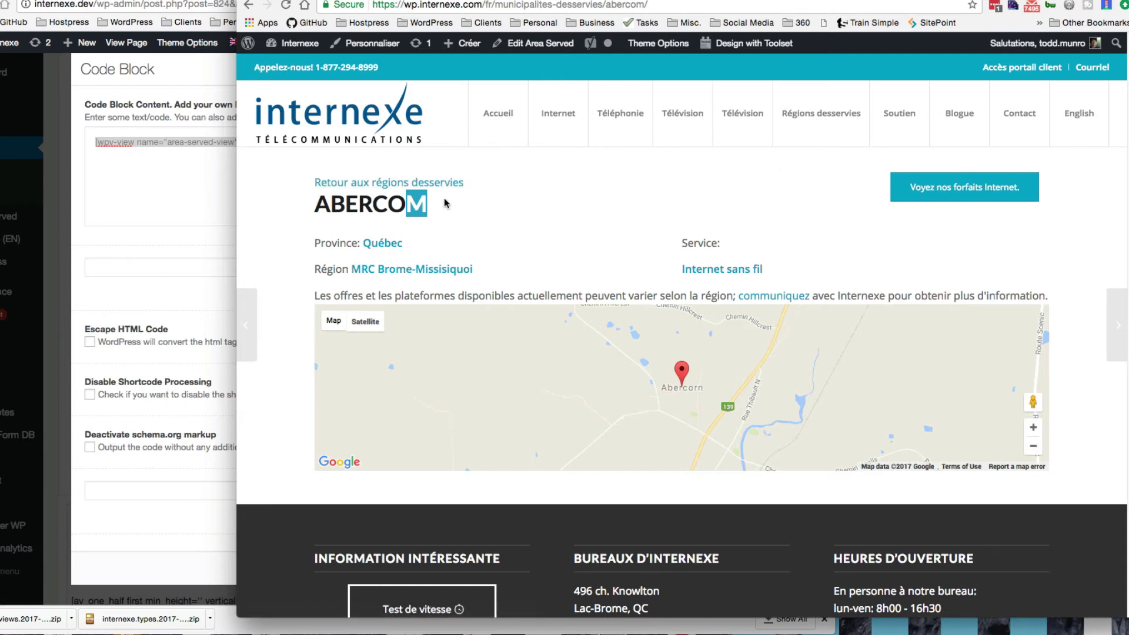
pyautogui.click(536, 46)
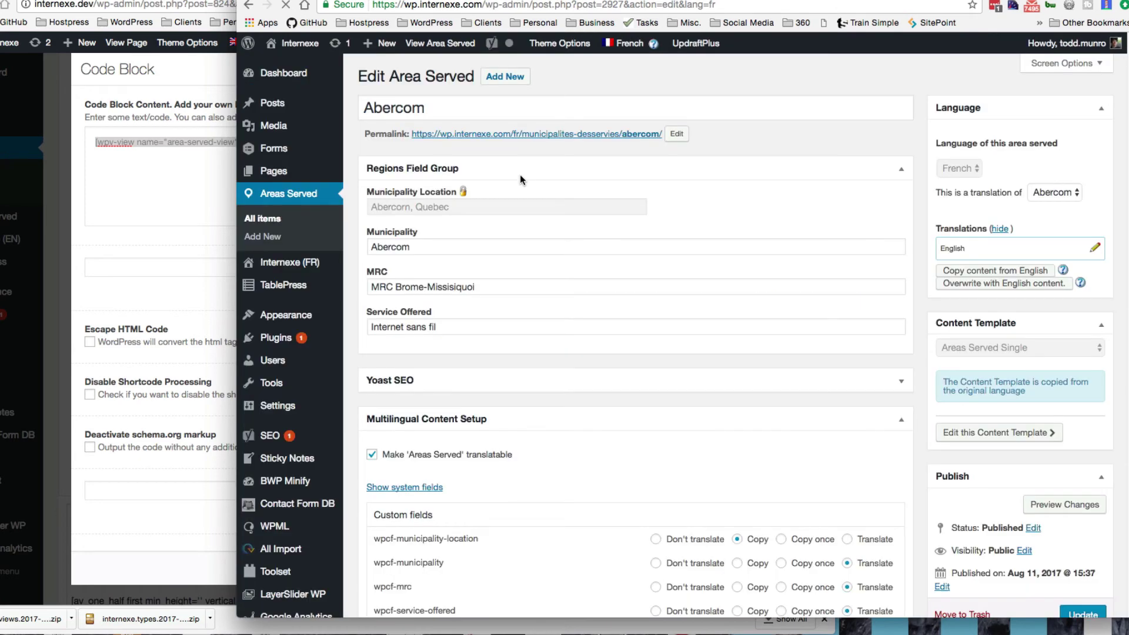
# - Correct the French entry's Municipality from Abercom to Abercorn and update it
pyautogui.moveTo(403, 248); pyautogui.dragTo(422, 252)
pyautogui.write('rn')
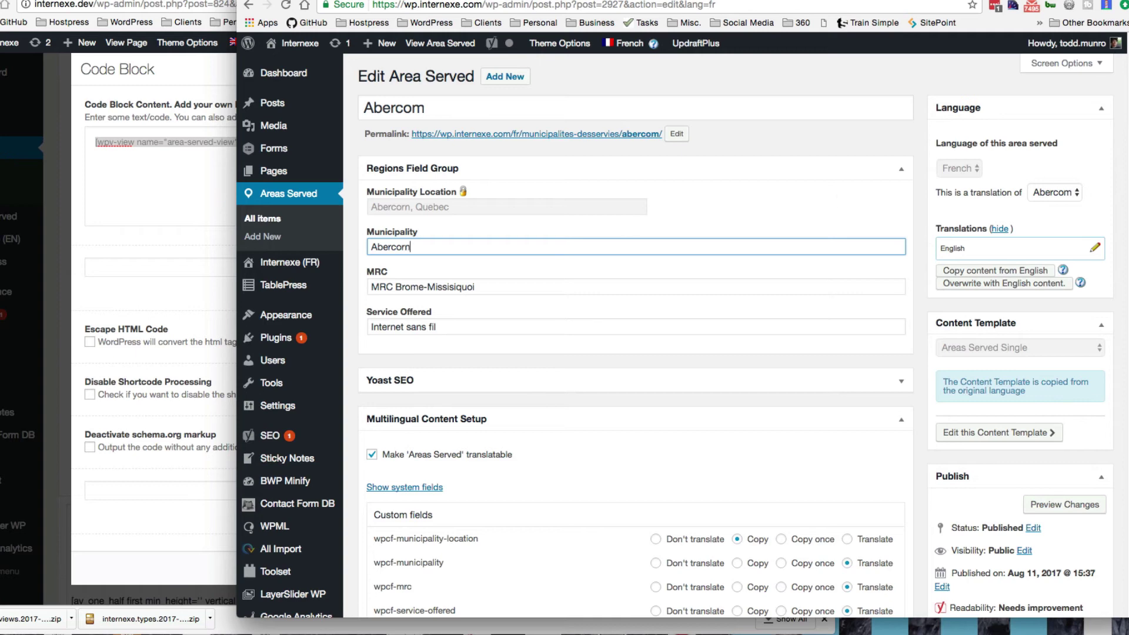
pyautogui.scroll(-5, 1118, 353)
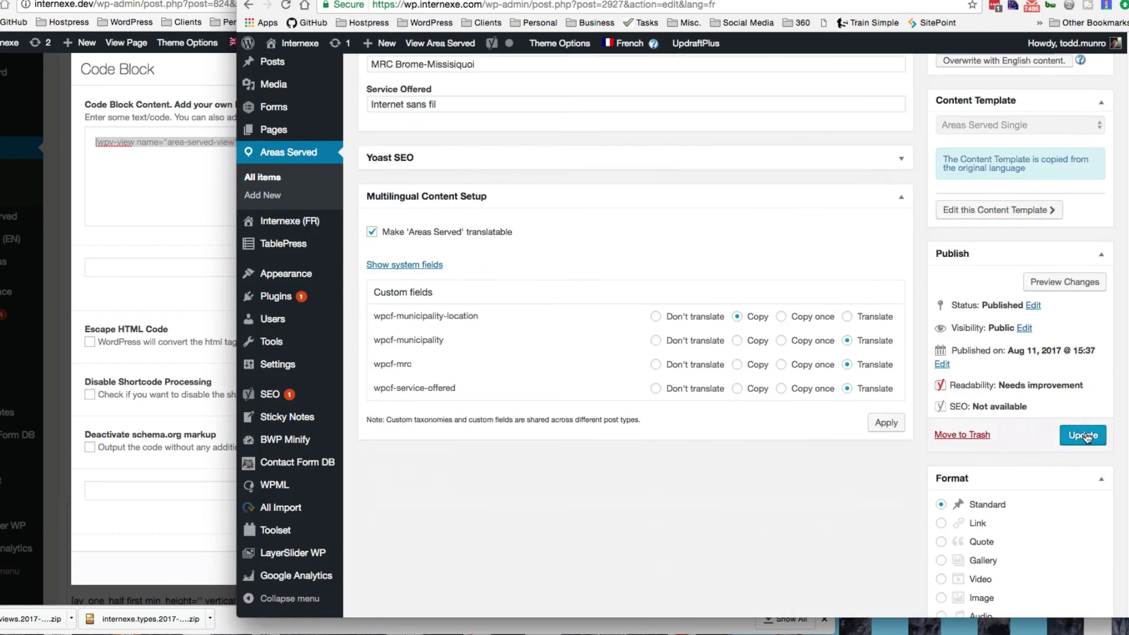
pyautogui.click(1084, 437)
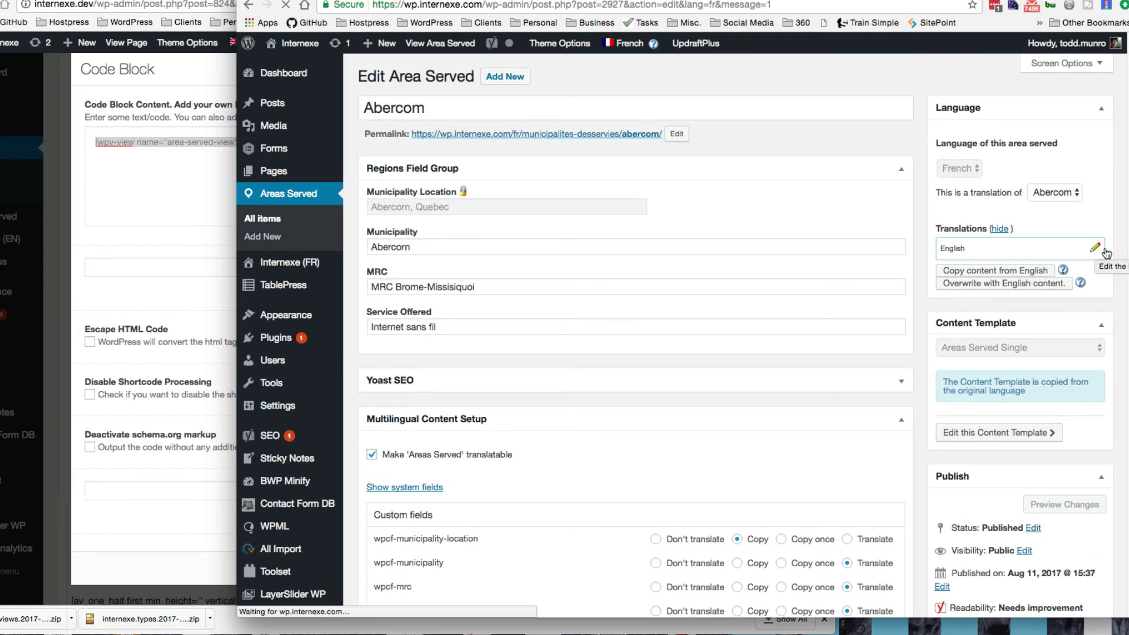
# - In the English translation, change the Municipality to Abercorn and update the entry
pyautogui.click(1094, 289)
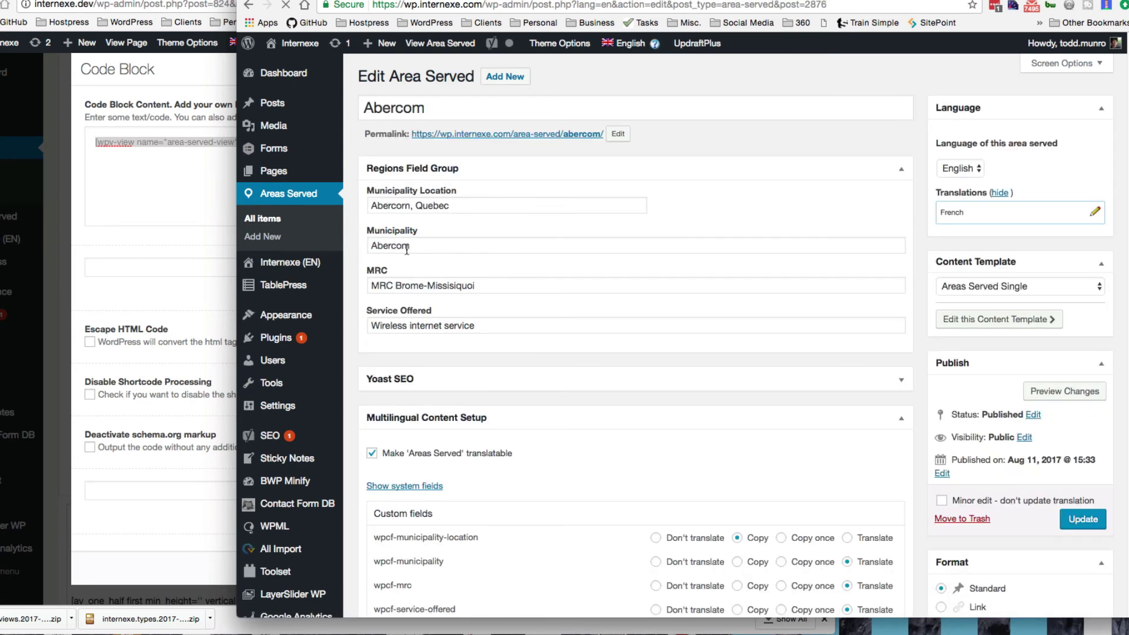
pyautogui.click(404, 246)
pyautogui.press('BackSpace')
pyautogui.write('r')
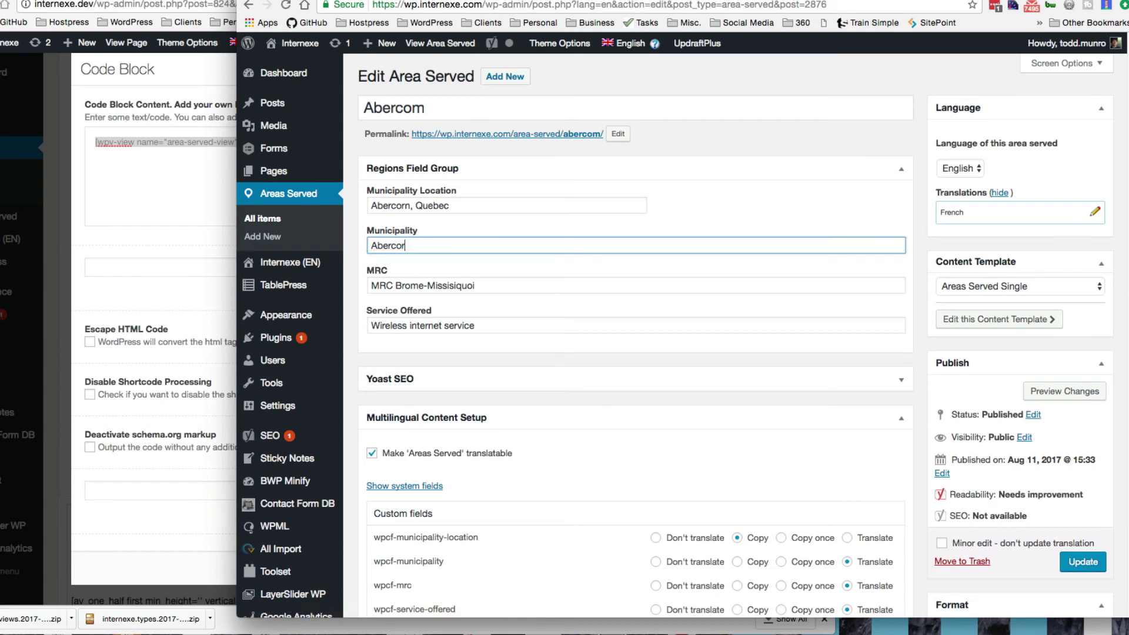
pyautogui.write('n')
pyautogui.click(1081, 563)
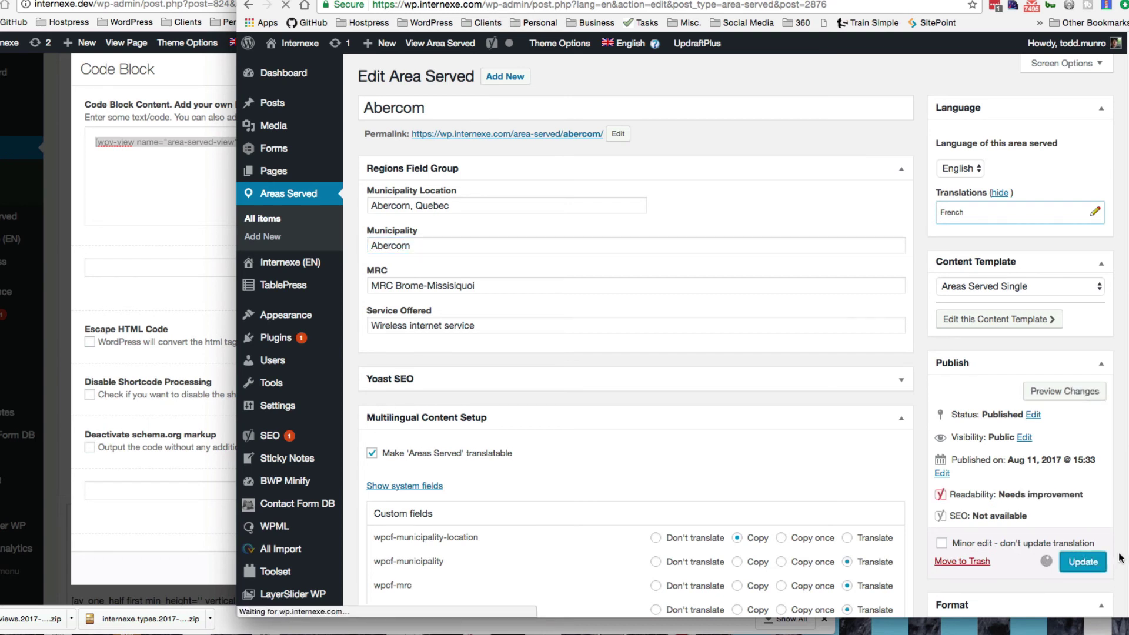